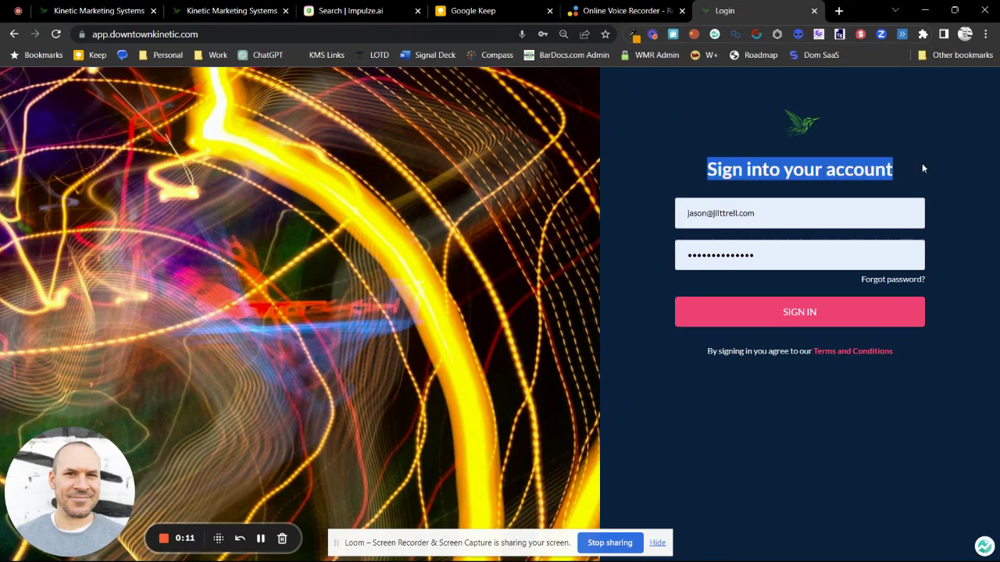
Examine the sign-in page at app.downtownkinetic.com, checking its web address and the prefilled e-mail and password fields
{"action": "left_click", "coordinate": [926, 166]}
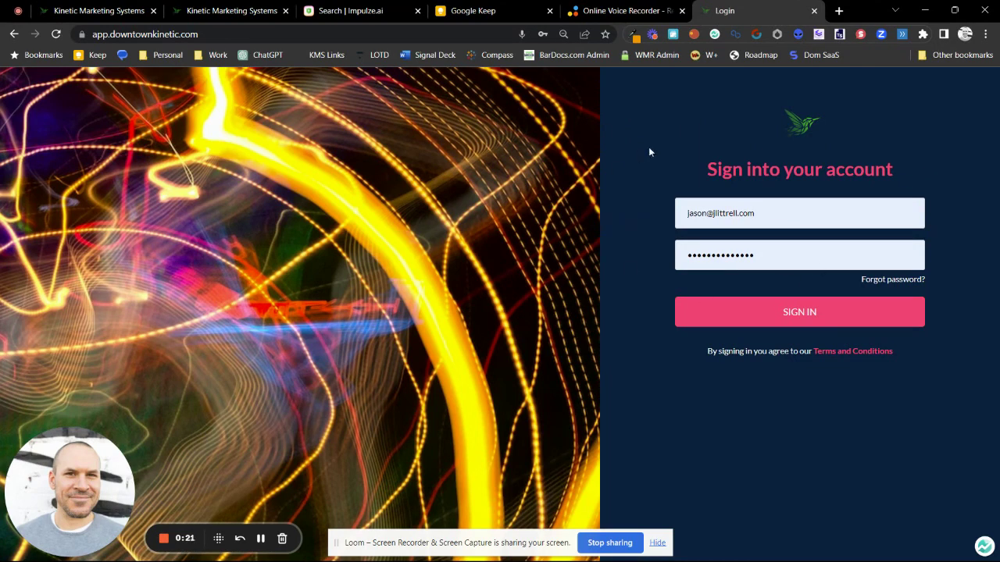
{"action": "left_click", "coordinate": [209, 34]}
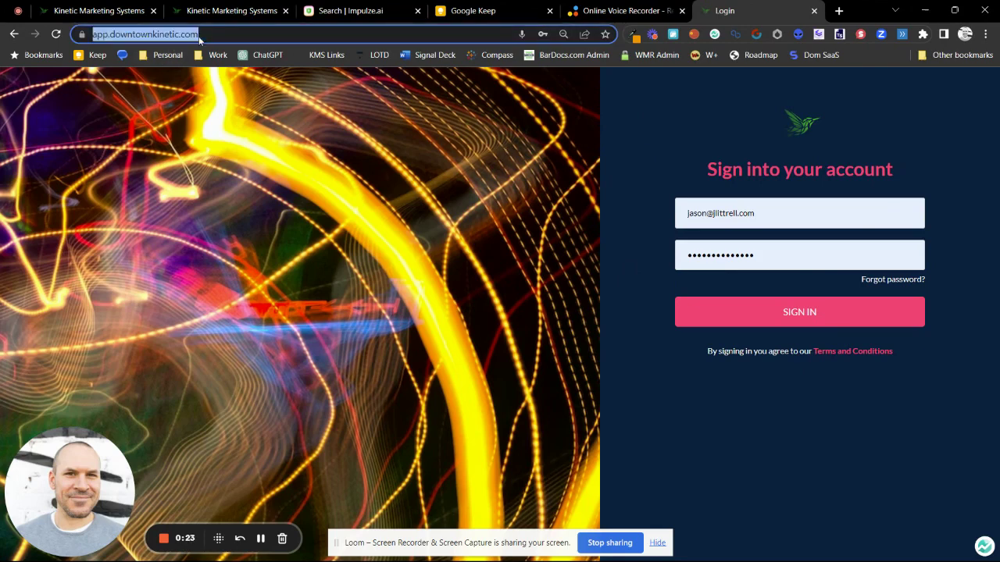
{"action": "left_click", "coordinate": [210, 34]}
{"action": "left_click_drag", "start_coordinate": [238, 34], "coordinate": [87, 34]}
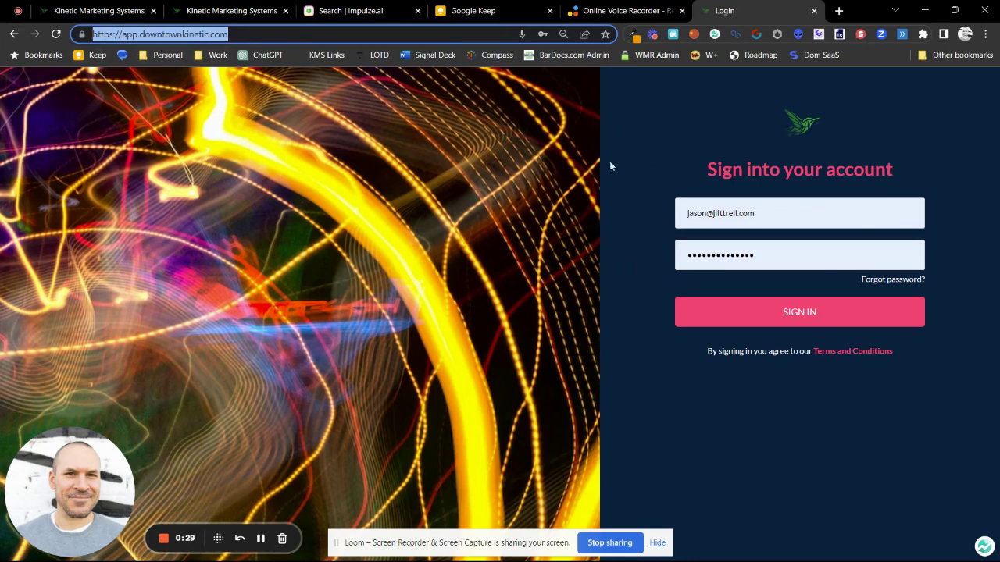
{"action": "left_click", "coordinate": [653, 149]}
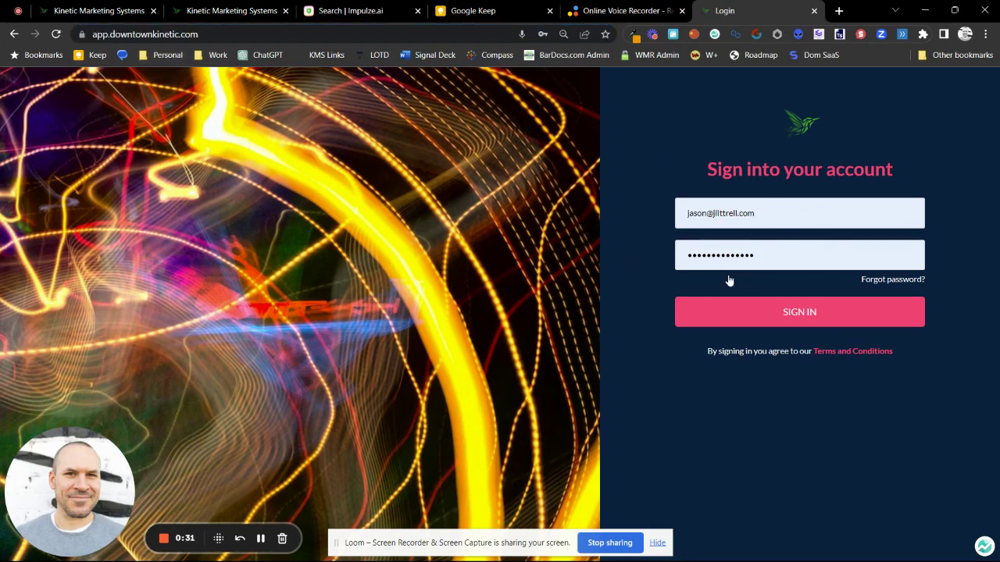
{"action": "left_click", "coordinate": [746, 223]}
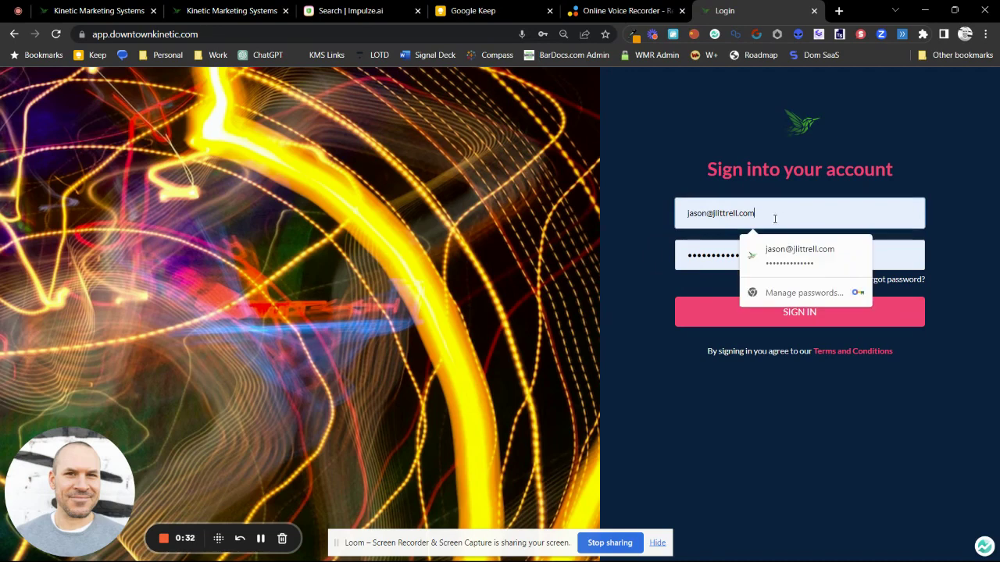
{"action": "left_click", "coordinate": [639, 180]}
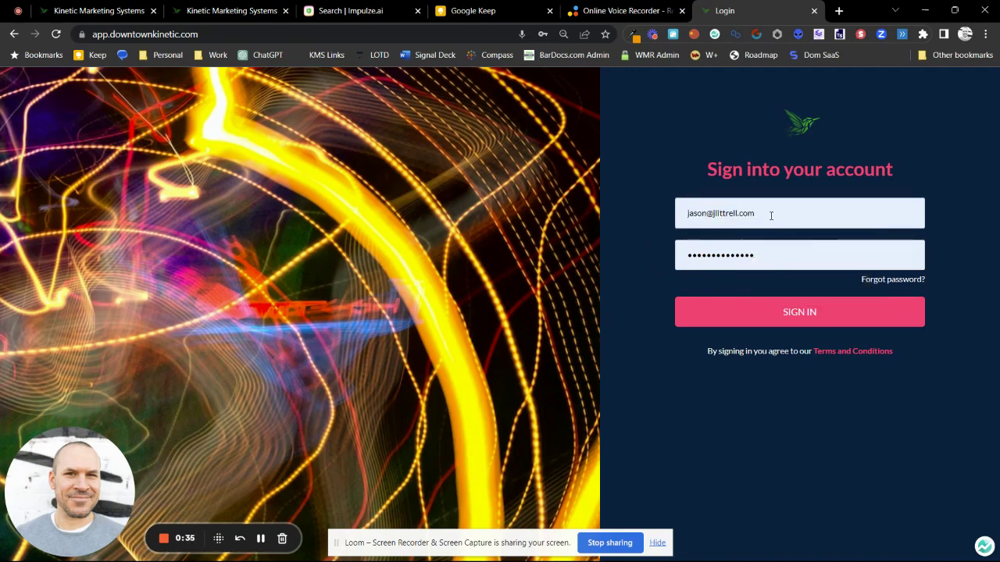
{"action": "left_click", "coordinate": [771, 215]}
{"action": "left_click", "coordinate": [653, 205]}
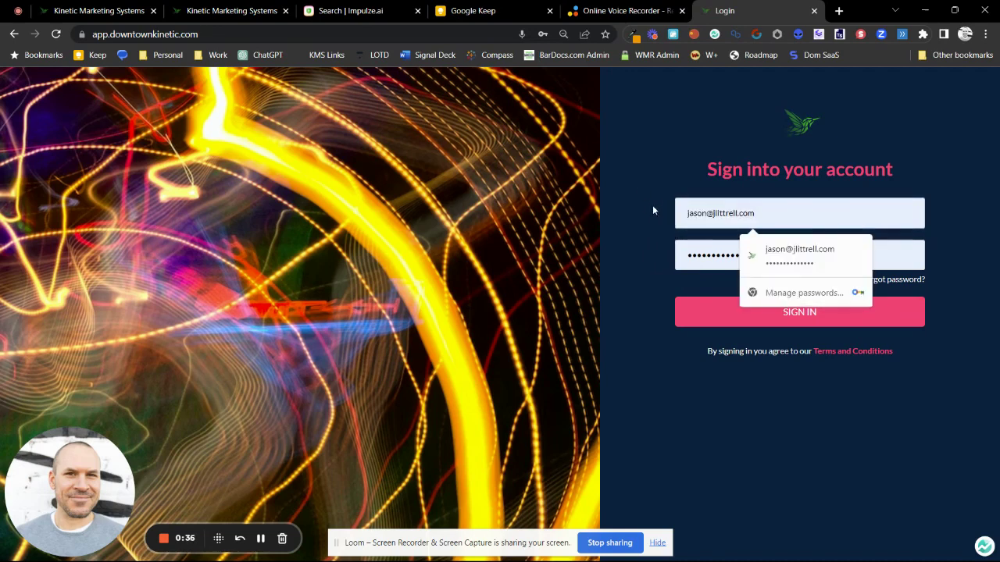
{"action": "left_click", "coordinate": [779, 213]}
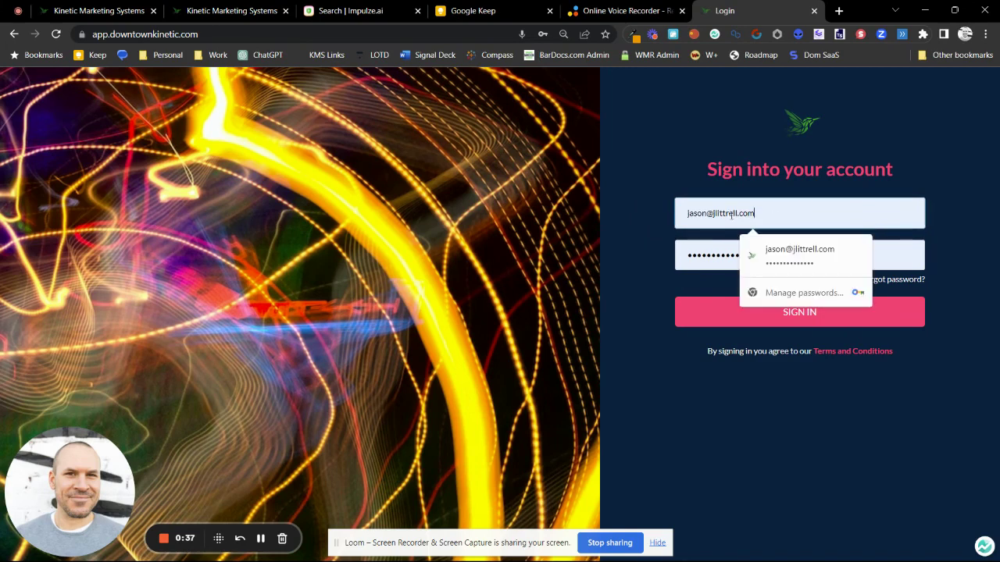
{"action": "left_click", "coordinate": [690, 215]}
{"action": "left_click", "coordinate": [834, 439]}
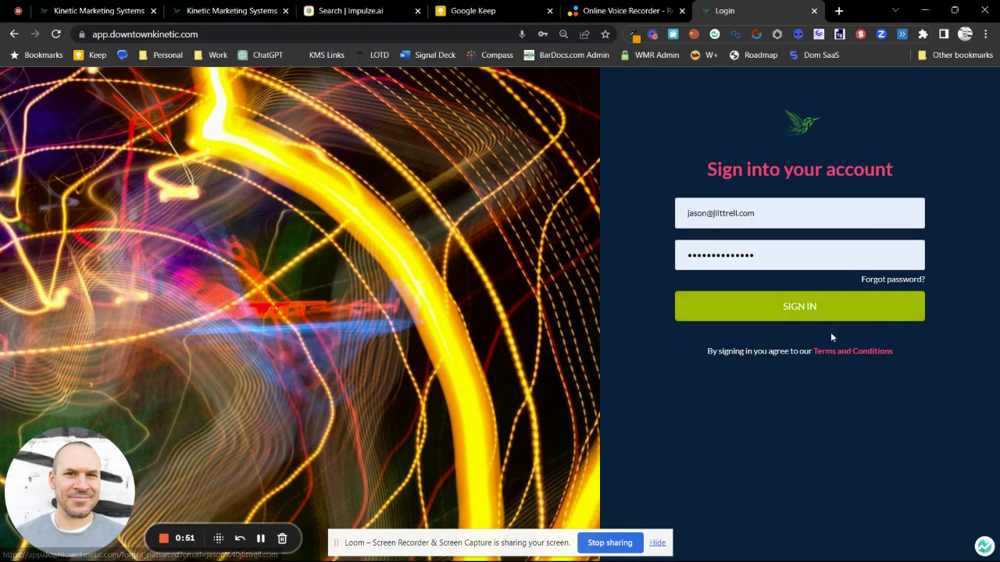
Switch to the open Kinetic Marketing Systems account and leave its profile settings for the main dashboard
{"action": "left_click", "coordinate": [105, 14]}
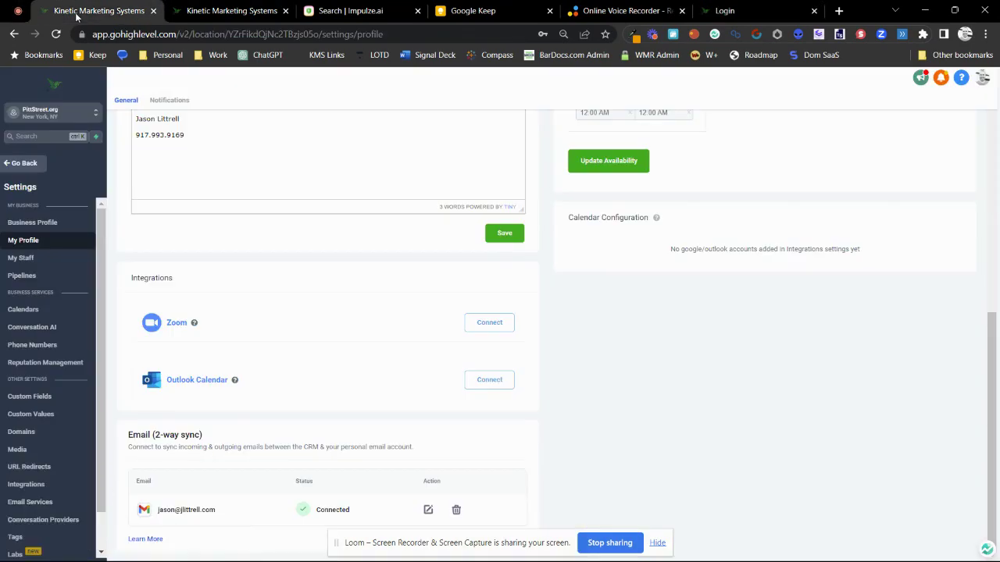
{"action": "left_click", "coordinate": [24, 164]}
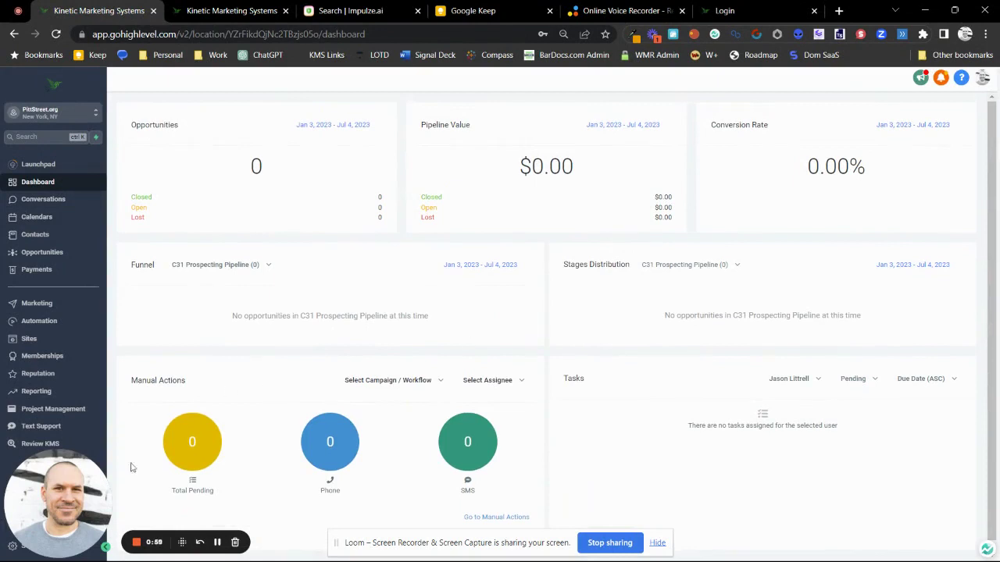
{"action": "left_click_drag", "start_coordinate": [58, 516], "coordinate": [130, 520]}
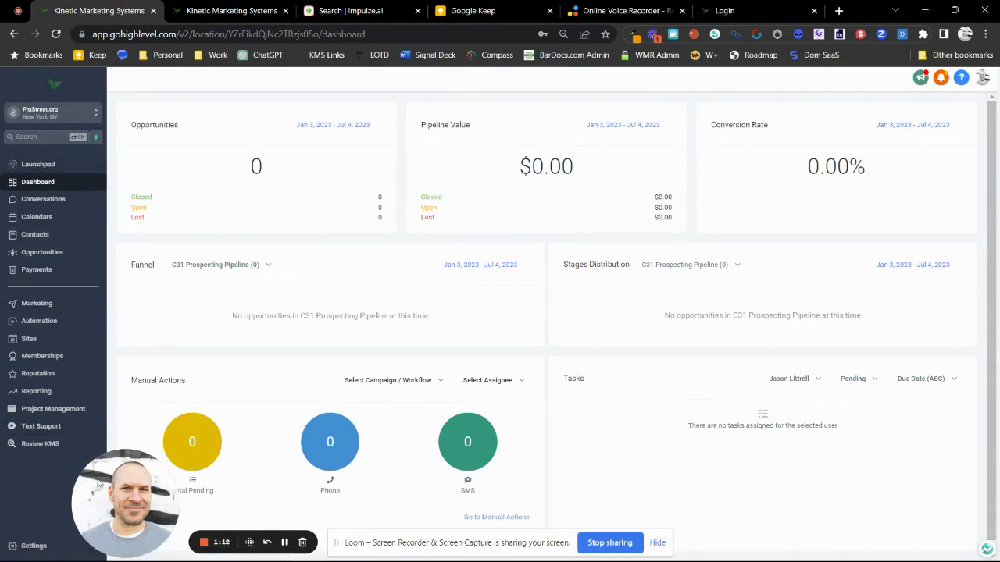
{"action": "right_click", "coordinate": [25, 244]}
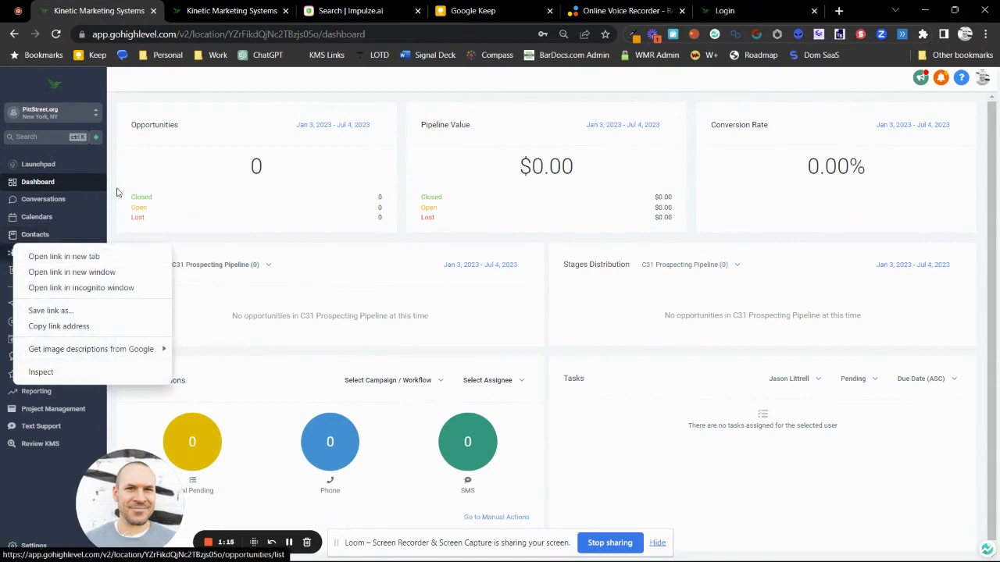
{"action": "left_click", "coordinate": [119, 193]}
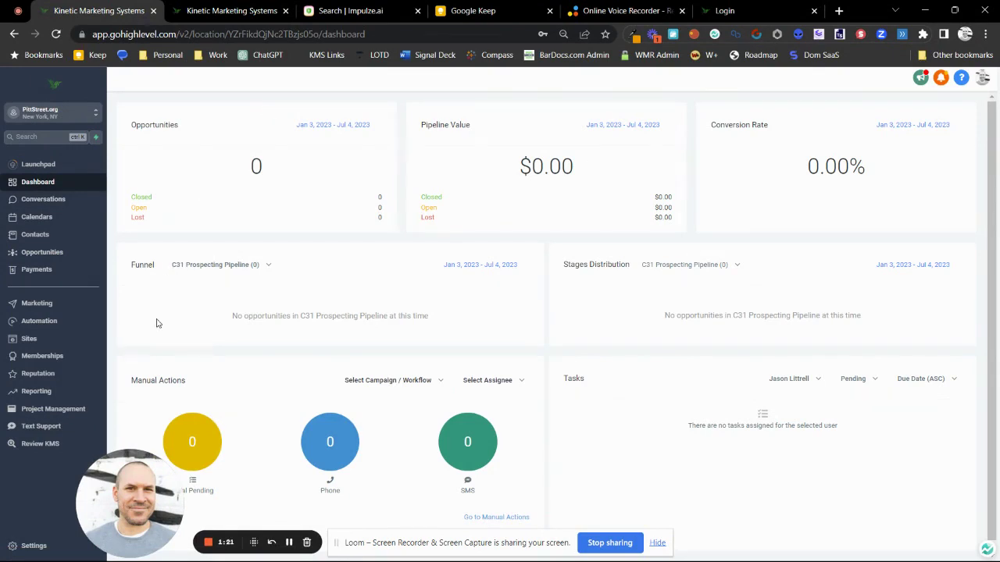
{"action": "mouse_move", "coordinate": [127, 482]}
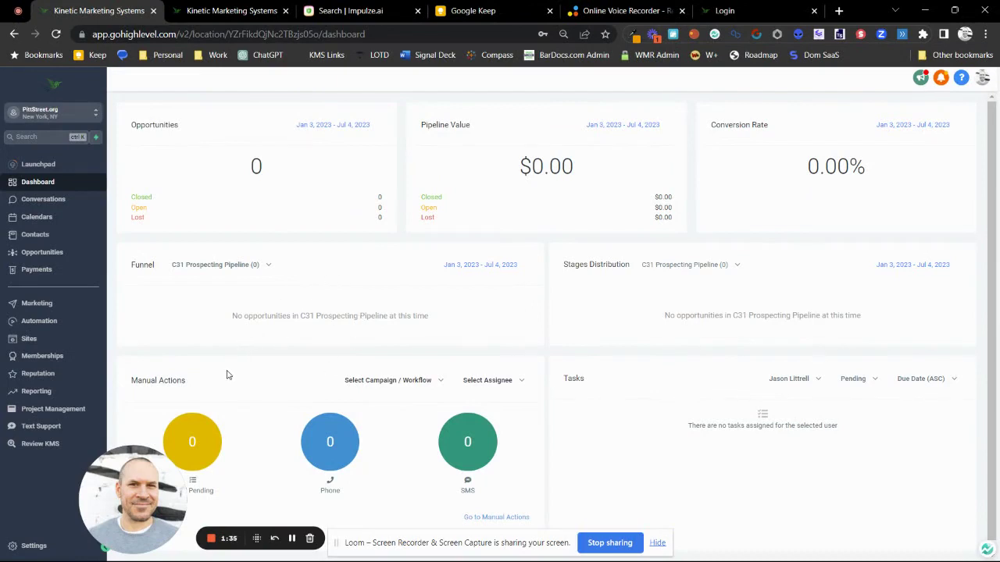
{"action": "left_click", "coordinate": [291, 538]}
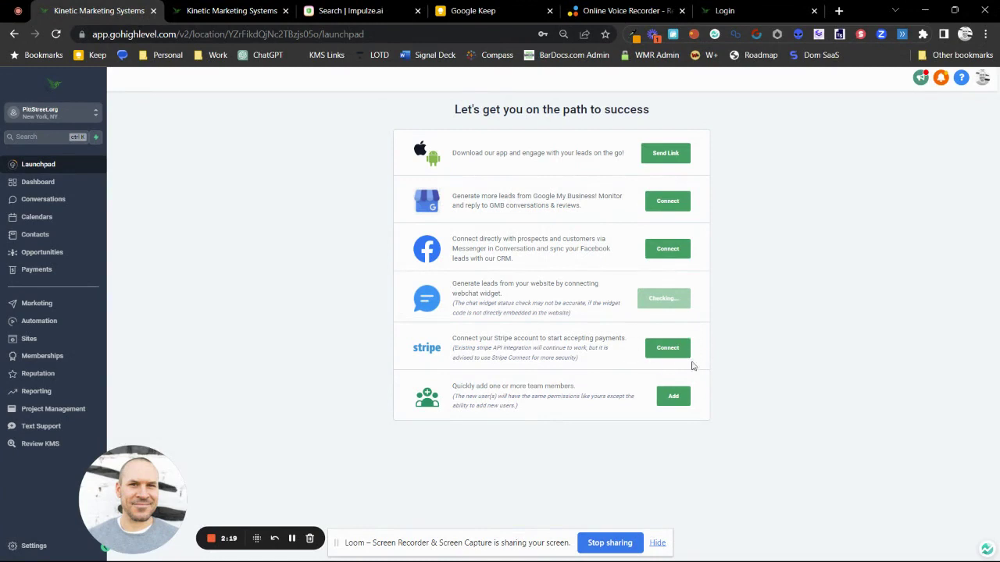
View the Launchpad's Add Users form for team members and close it without sending an invite
{"action": "left_click", "coordinate": [669, 402]}
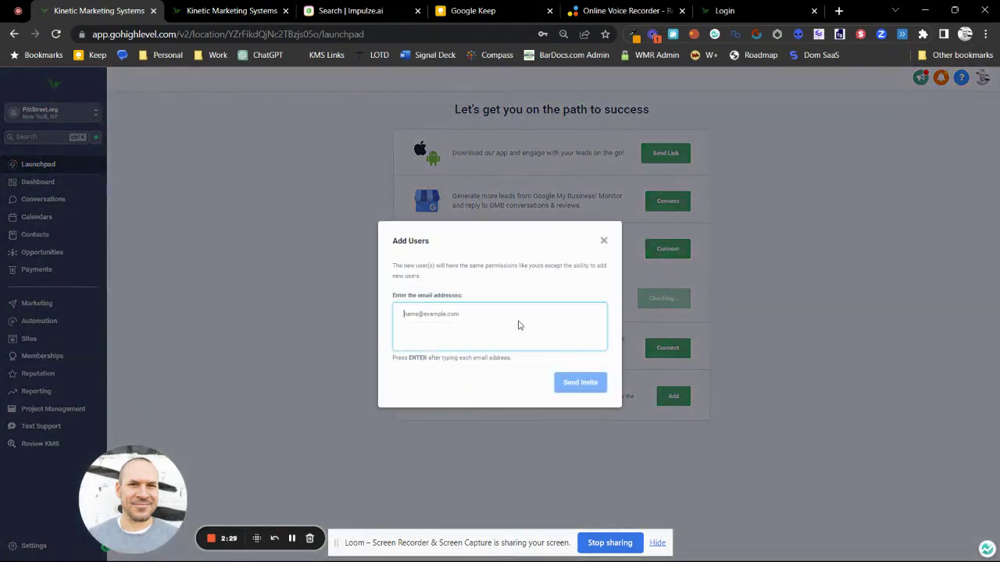
{"action": "left_click", "coordinate": [603, 241]}
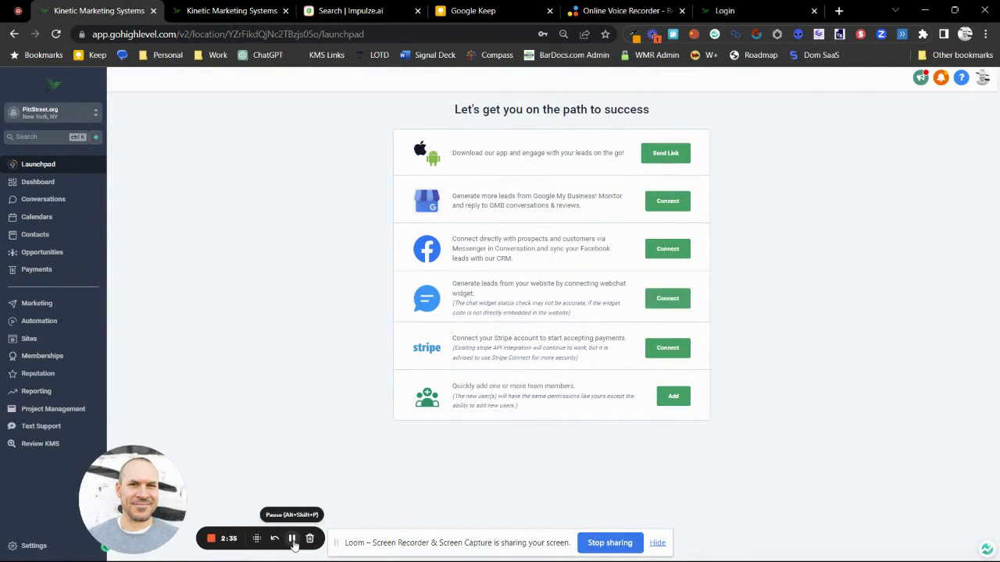
{"action": "left_click", "coordinate": [292, 538]}
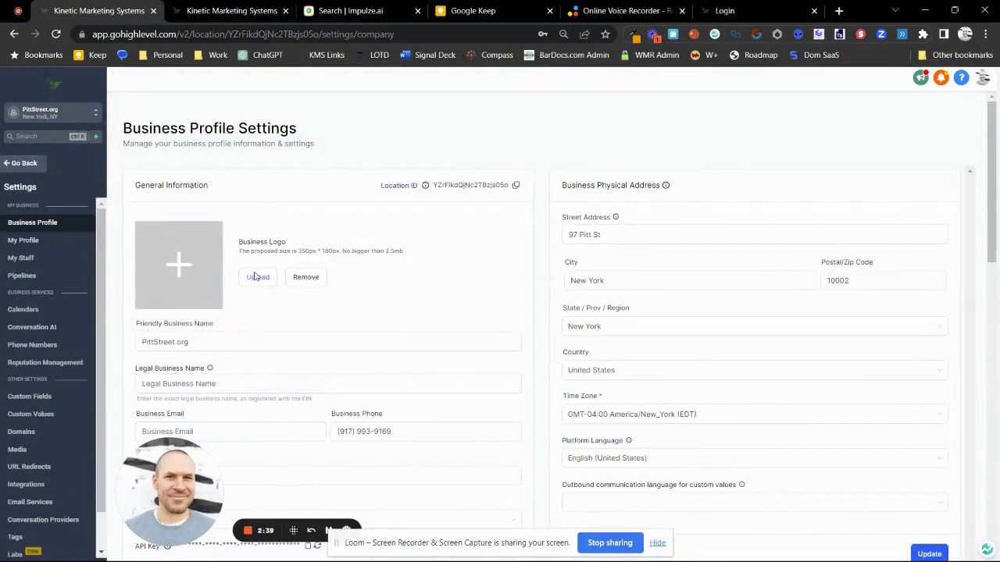
Review the General Information section of the Business Profile, checking the logo, friendly business name and legal business name fields
{"action": "scroll", "coordinate": [290, 239], "scroll_direction": "down", "scroll_amount": 1}
{"action": "left_click", "coordinate": [290, 241]}
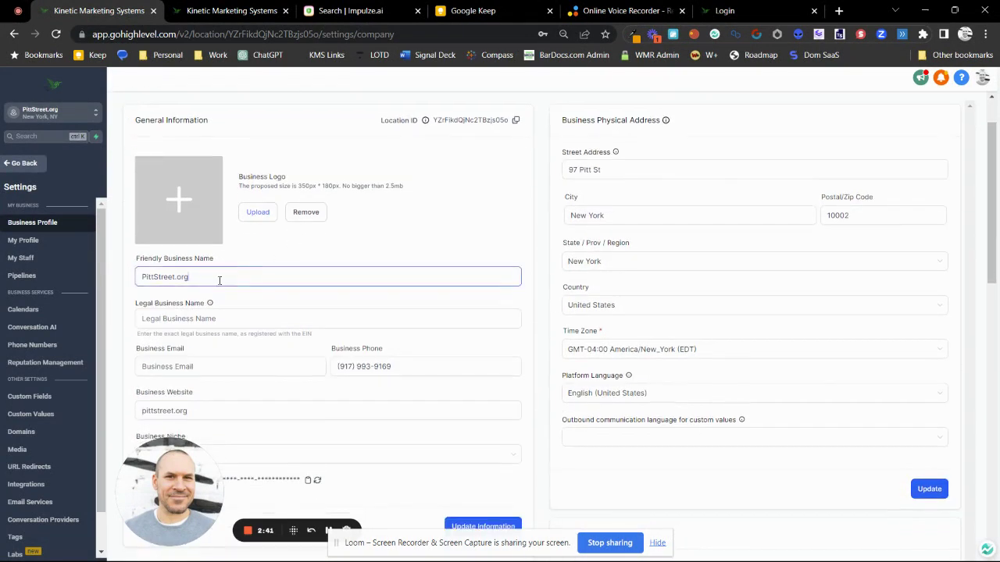
{"action": "key", "text": "ctrl+a"}
{"action": "left_click", "coordinate": [307, 250]}
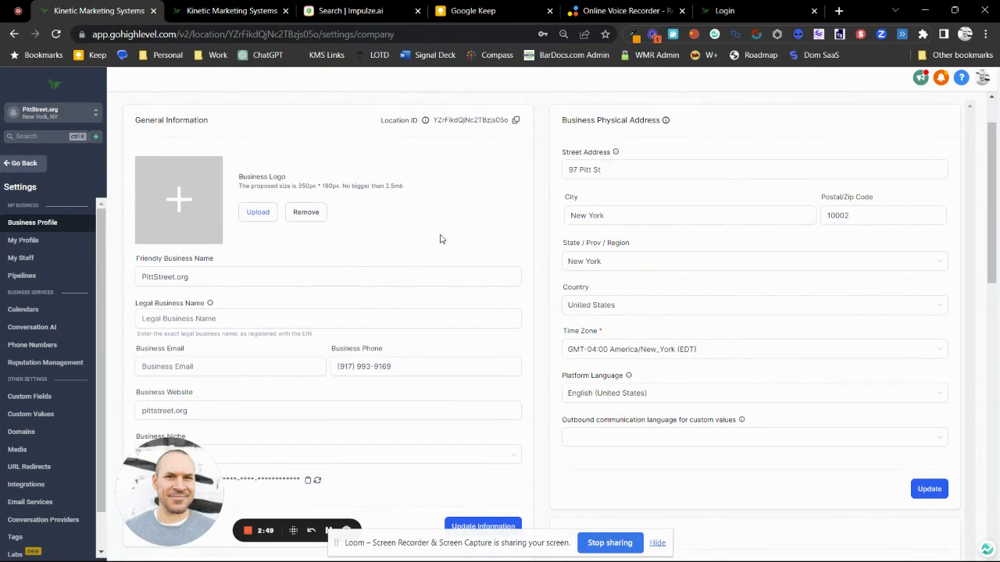
{"action": "scroll", "coordinate": [440, 239], "scroll_direction": "down", "scroll_amount": 2}
{"action": "left_click", "coordinate": [193, 190]}
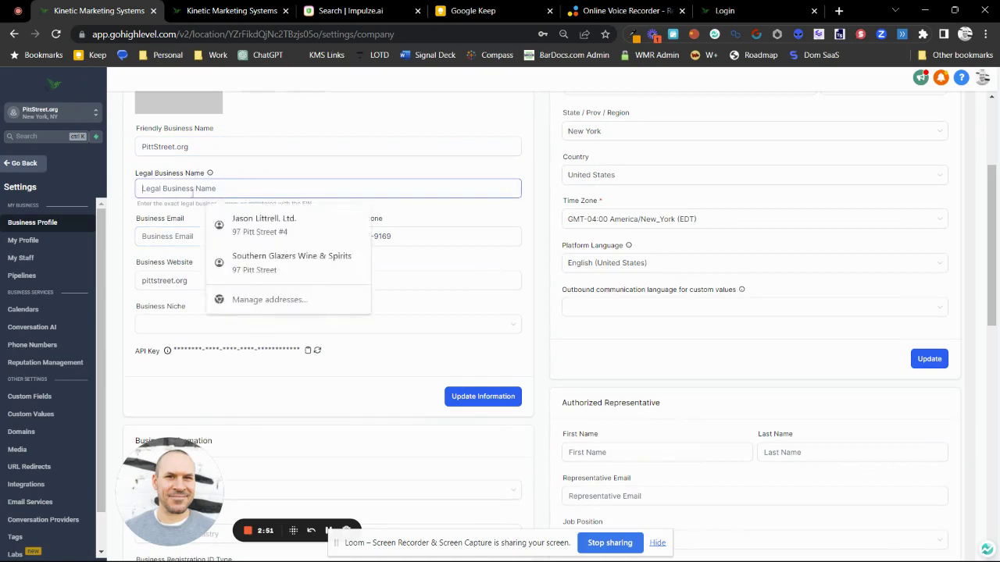
{"action": "left_click", "coordinate": [275, 165]}
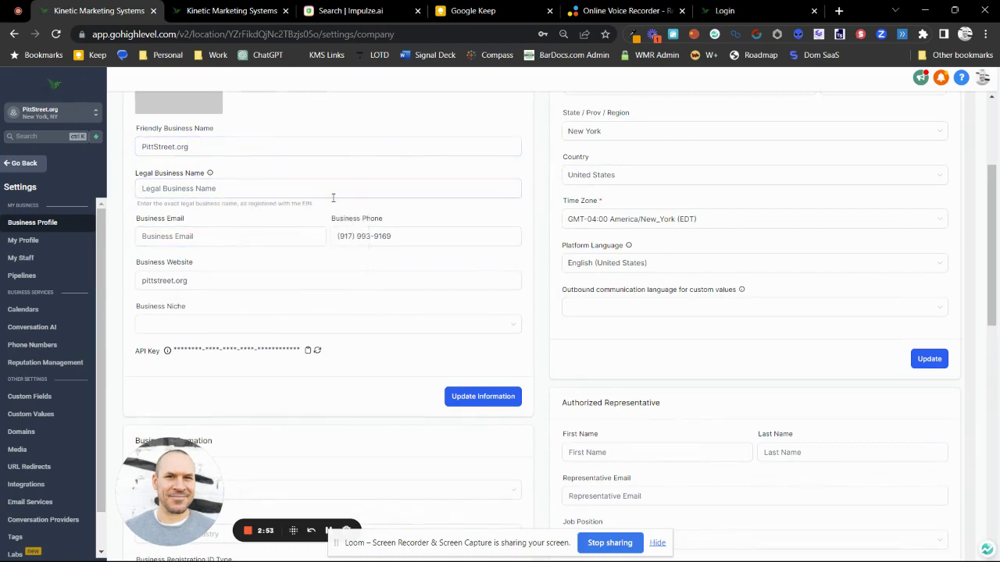
Look through the rest of the Business Profile settings, including Business Information, Call & Voicemail Settings and Missed Call Text Back
{"action": "scroll", "coordinate": [330, 207], "scroll_direction": "down", "scroll_amount": 1}
{"action": "scroll", "coordinate": [326, 219], "scroll_direction": "down", "scroll_amount": 1}
{"action": "scroll", "coordinate": [331, 297], "scroll_direction": "down", "scroll_amount": 5}
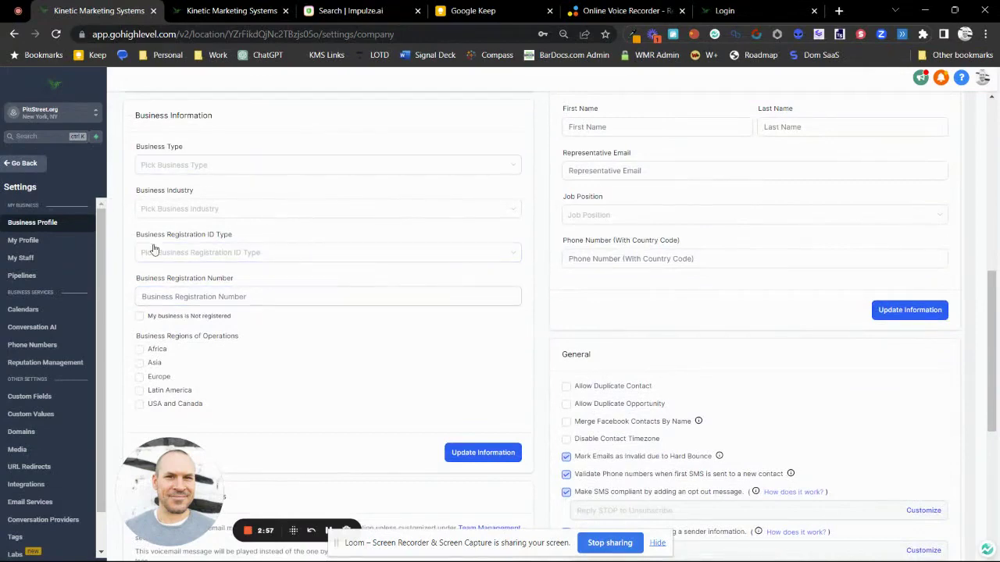
{"action": "left_click", "coordinate": [286, 296]}
{"action": "scroll", "coordinate": [286, 295], "scroll_direction": "down", "scroll_amount": 3}
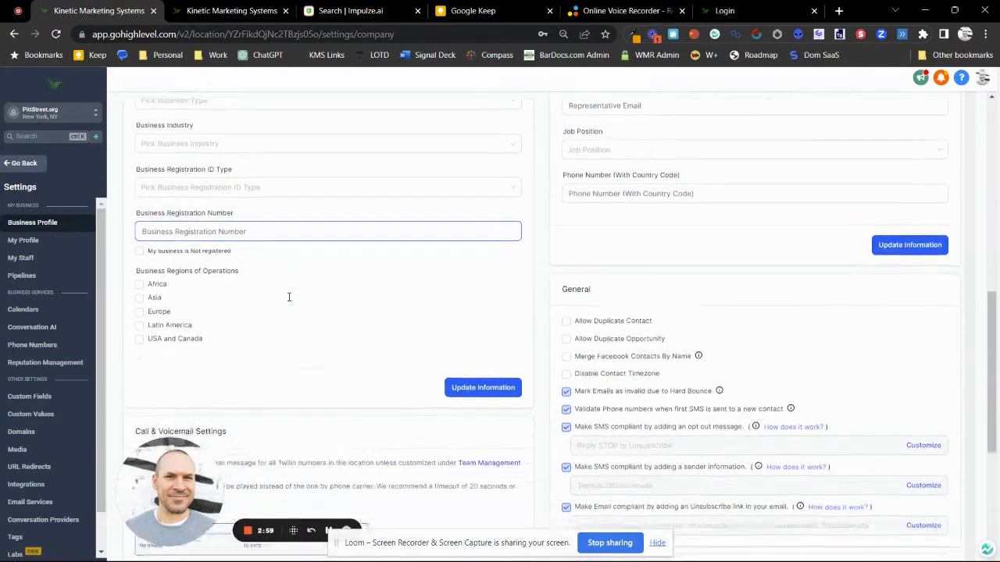
{"action": "scroll", "coordinate": [288, 297], "scroll_direction": "down", "scroll_amount": 2}
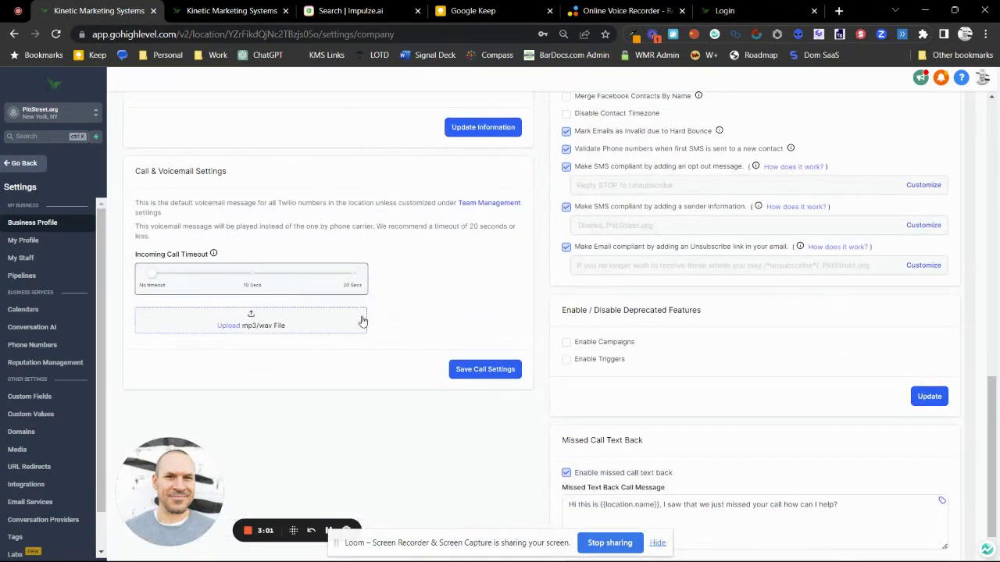
{"action": "scroll", "coordinate": [397, 385], "scroll_direction": "down", "scroll_amount": 2}
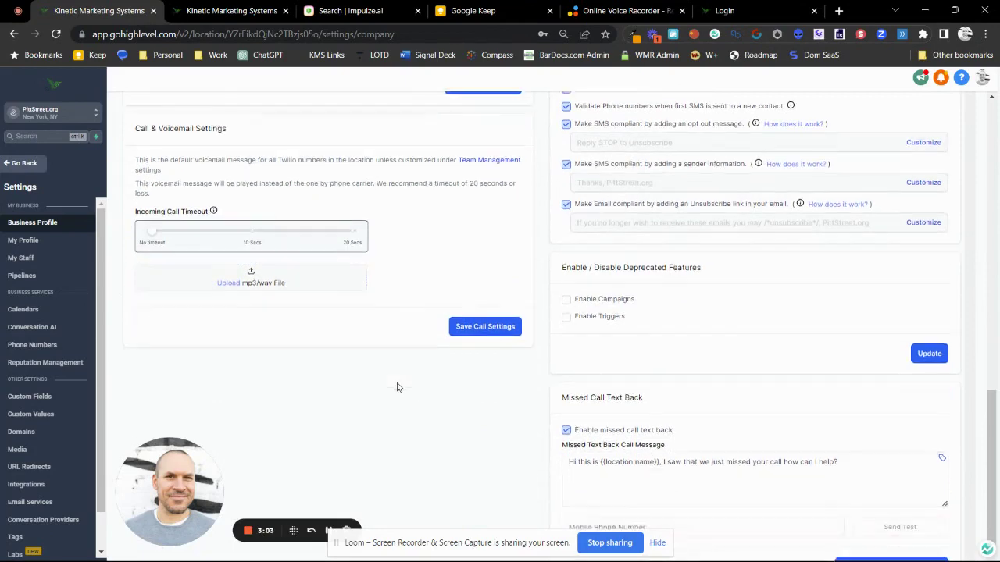
{"action": "scroll", "coordinate": [396, 388], "scroll_direction": "up", "scroll_amount": 6}
{"action": "scroll", "coordinate": [397, 388], "scroll_direction": "up", "scroll_amount": 3}
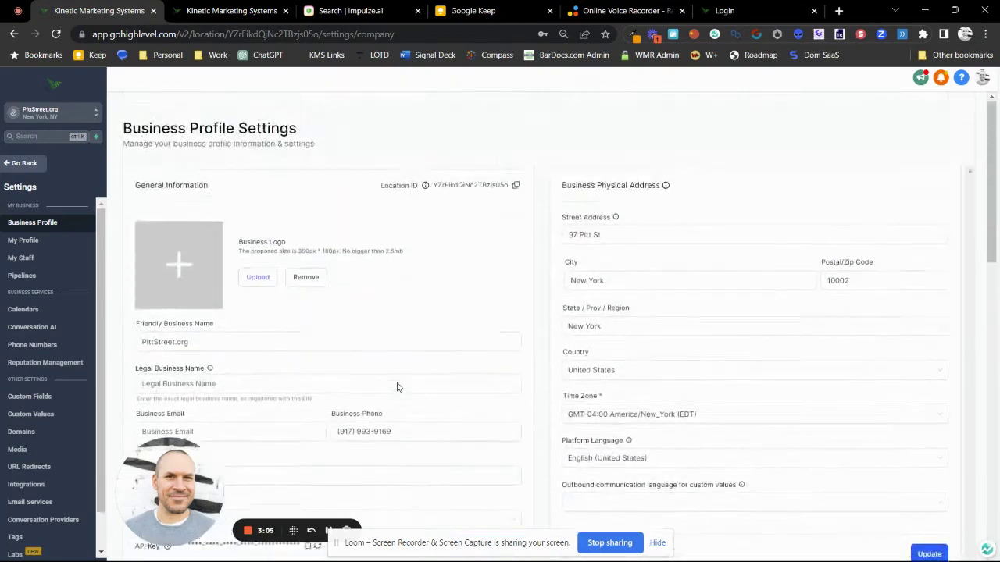
{"action": "scroll", "coordinate": [397, 388], "scroll_direction": "down", "scroll_amount": 12}
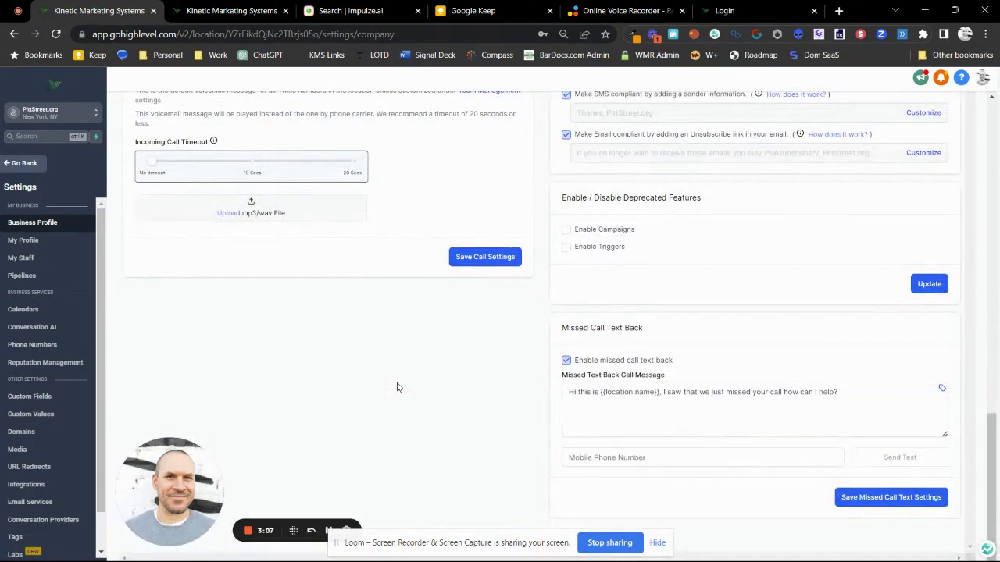
{"action": "scroll", "coordinate": [397, 387], "scroll_direction": "up", "scroll_amount": 12}
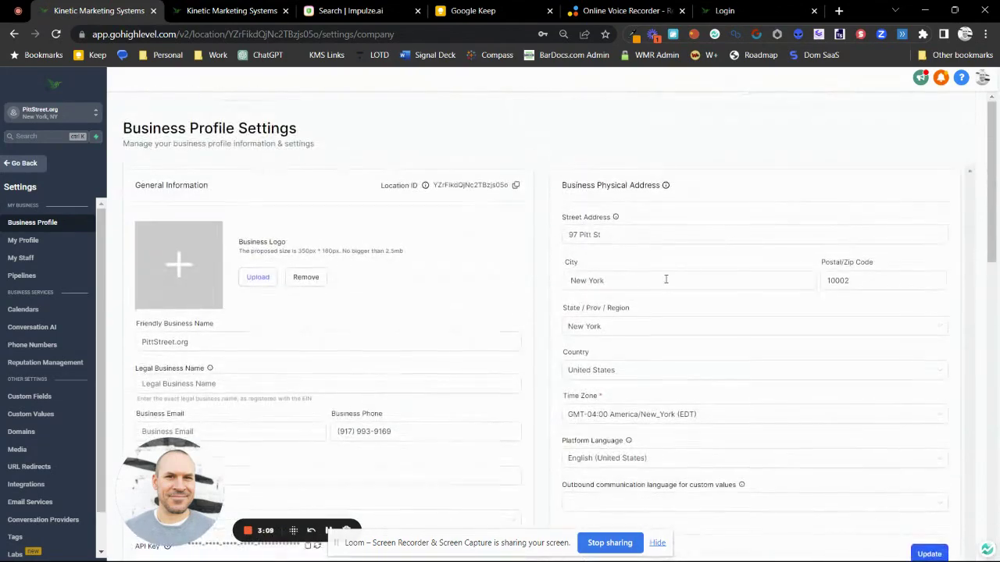
Review the Business Physical Address fields and the Authorized Representative section of the Business Profile
{"action": "left_click", "coordinate": [683, 234]}
{"action": "triple_click", "coordinate": [683, 235]}
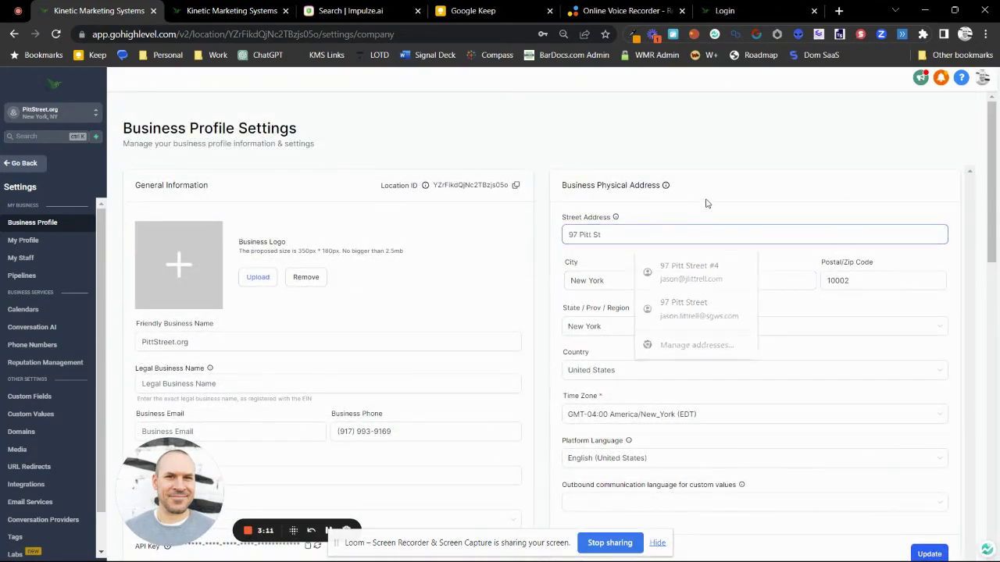
{"action": "scroll", "coordinate": [705, 203], "scroll_direction": "down", "scroll_amount": 1}
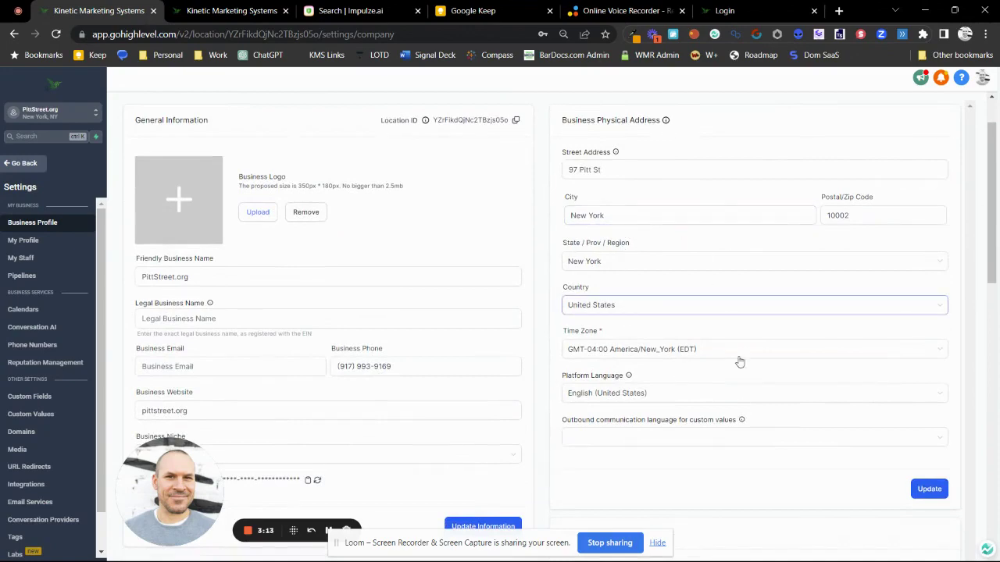
{"action": "scroll", "coordinate": [727, 435], "scroll_direction": "down", "scroll_amount": 3}
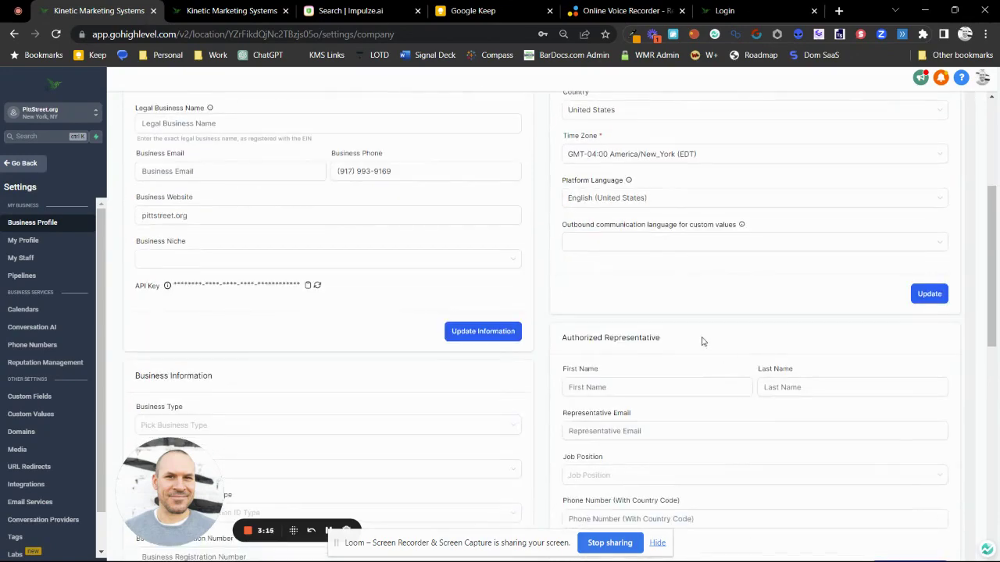
{"action": "left_click_drag", "start_coordinate": [702, 341], "coordinate": [559, 346]}
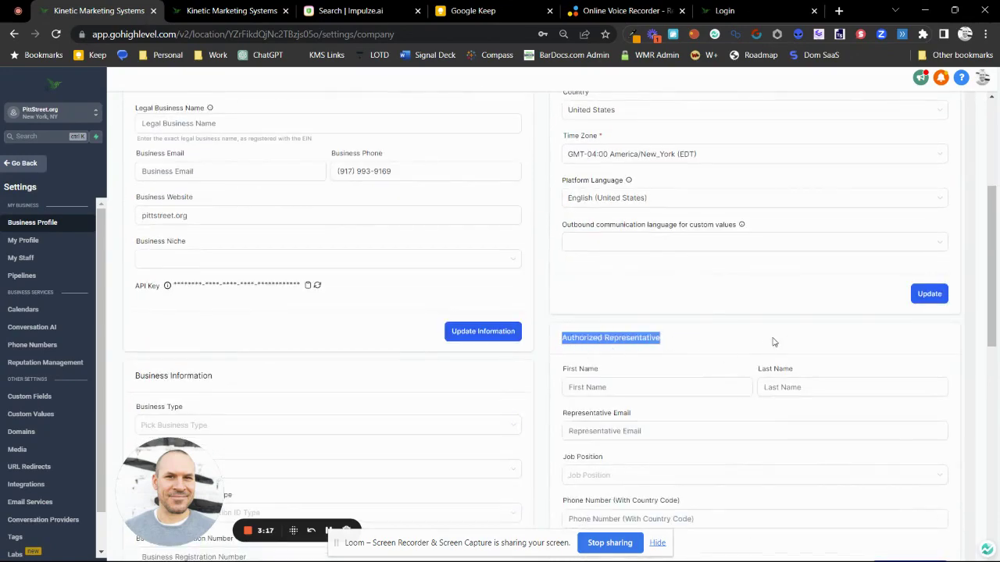
{"action": "left_click", "coordinate": [726, 333]}
{"action": "scroll", "coordinate": [742, 305], "scroll_direction": "down", "scroll_amount": 3}
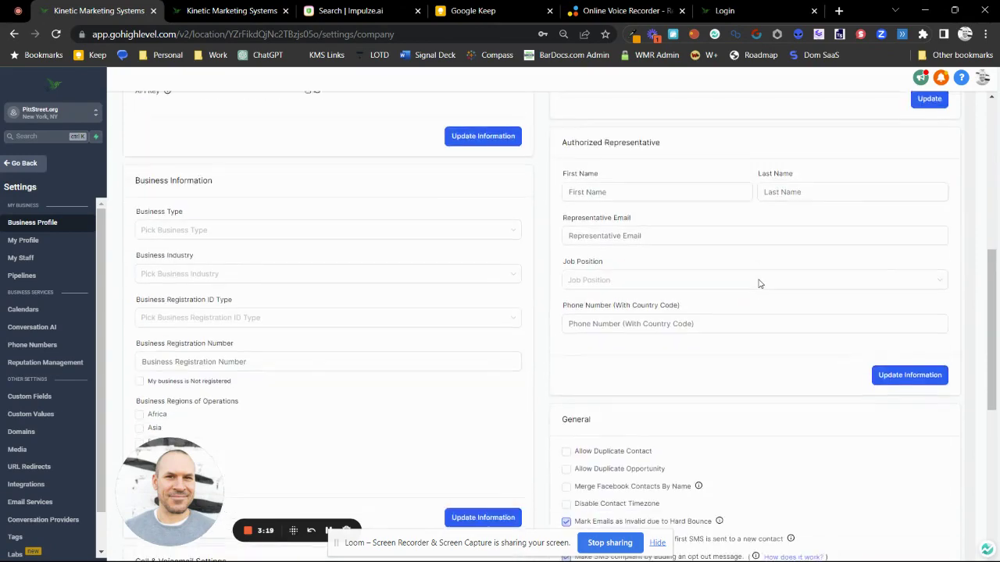
Review the Authorized Representative name and email fields and the Job Position options in the Business Profile, leaving them unfilled
{"action": "left_click", "coordinate": [629, 191]}
{"action": "left_click", "coordinate": [596, 191]}
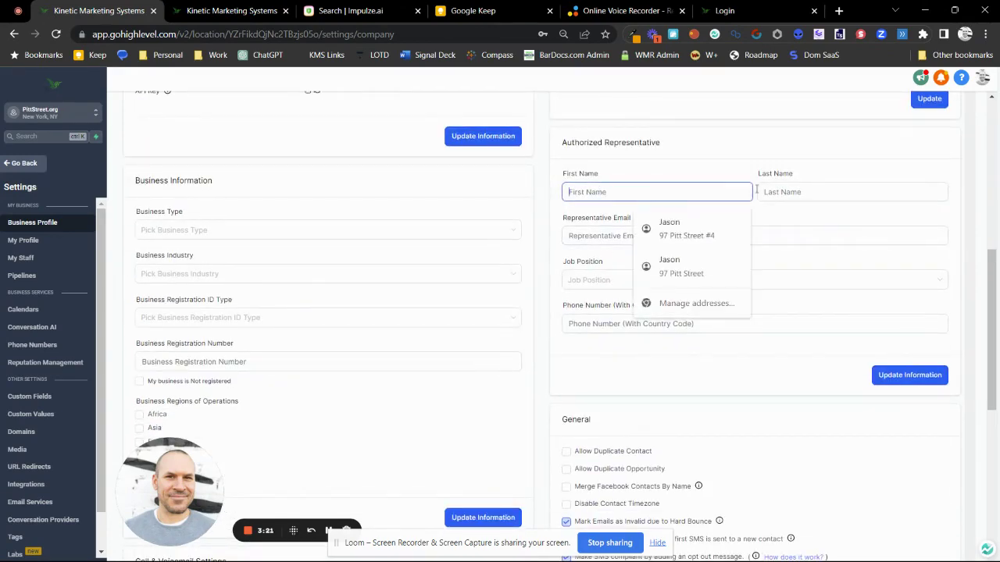
{"action": "left_click", "coordinate": [666, 239]}
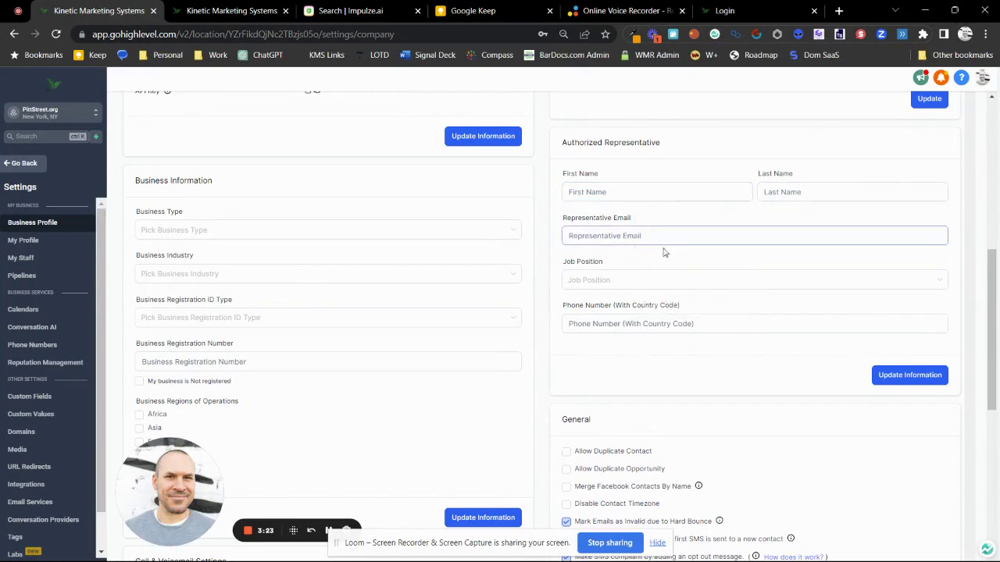
{"action": "left_click", "coordinate": [641, 283]}
{"action": "left_click", "coordinate": [620, 283]}
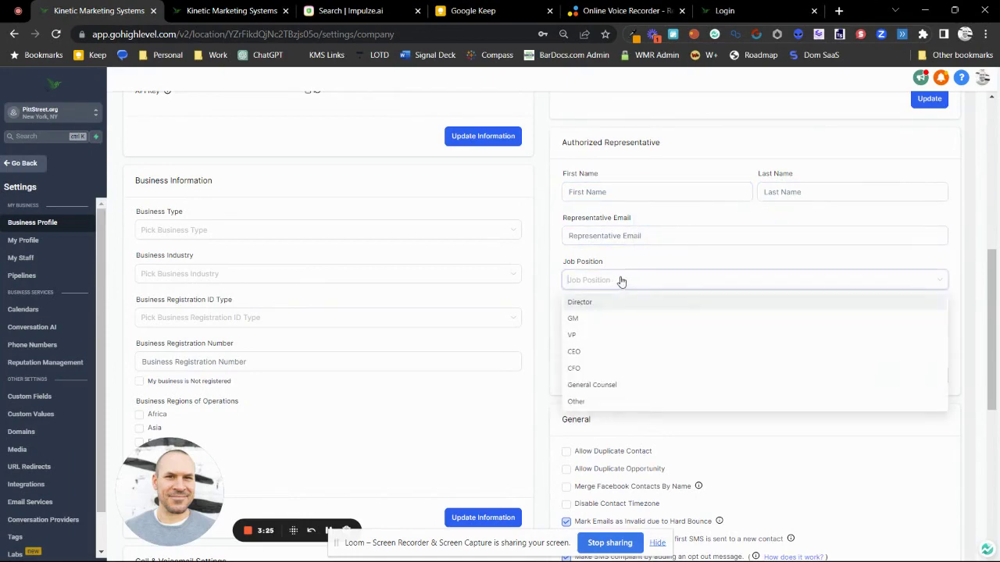
{"action": "left_click", "coordinate": [680, 262]}
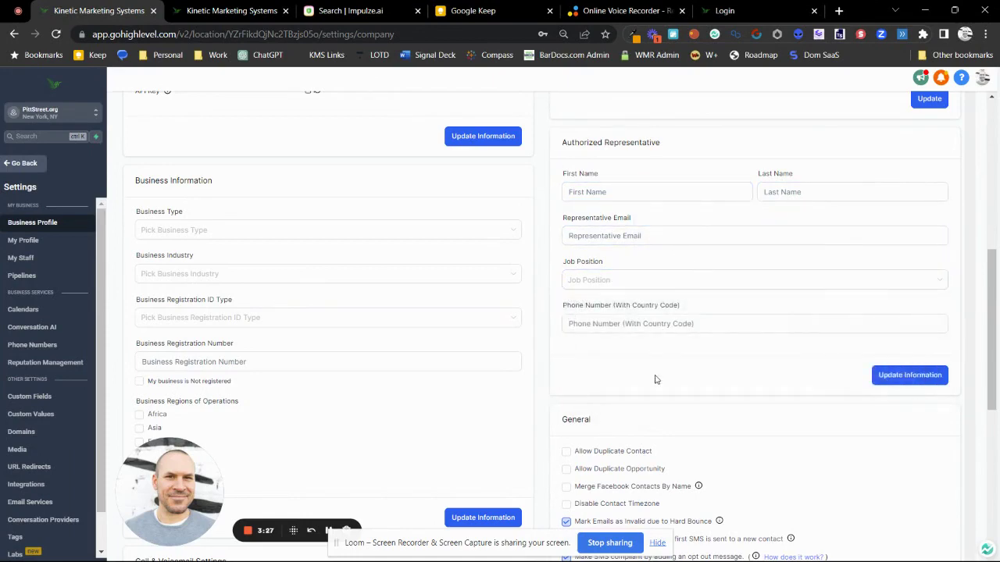
Review the General compliance options, the deprecated features and the Missed Call Text Back message in the Business Profile
{"action": "scroll", "coordinate": [651, 385], "scroll_direction": "down", "scroll_amount": 4}
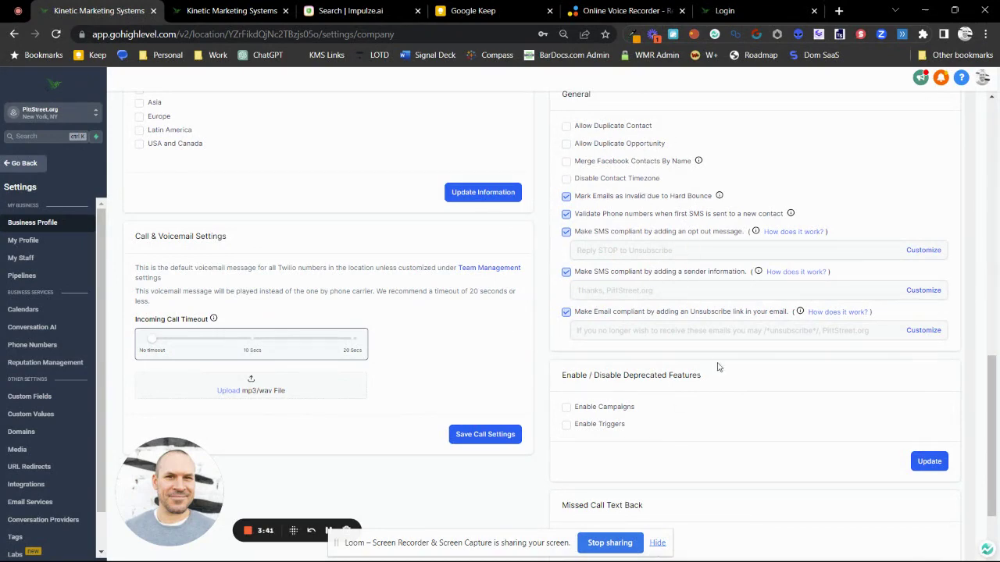
{"action": "scroll", "coordinate": [716, 364], "scroll_direction": "down", "scroll_amount": 3}
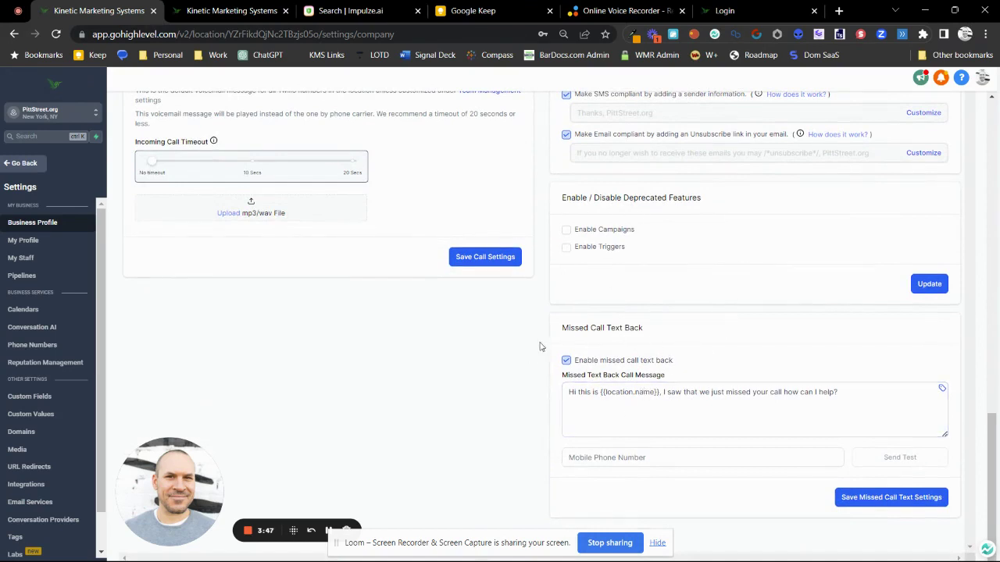
{"action": "left_click", "coordinate": [698, 391]}
{"action": "key", "text": "ctrl+a"}
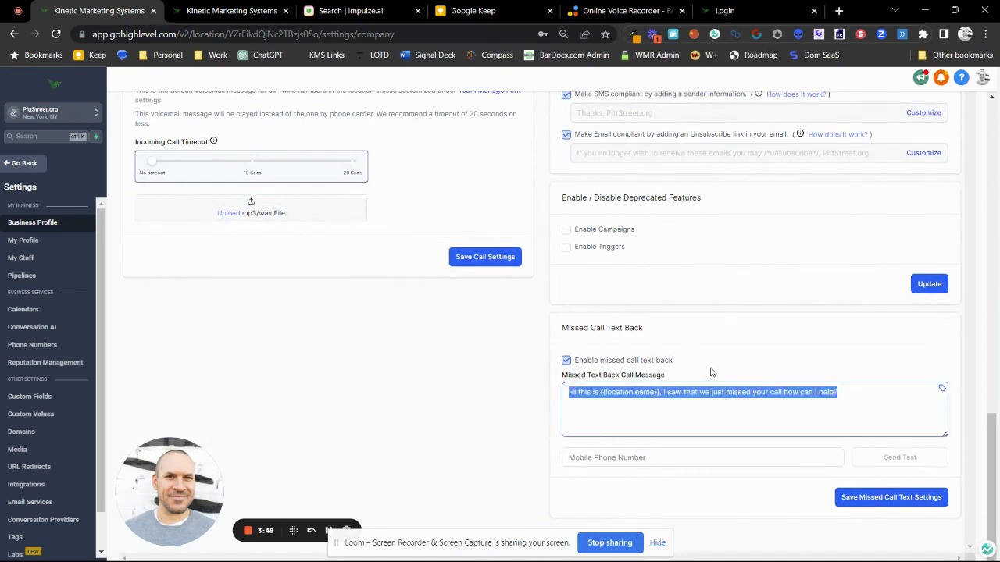
{"action": "left_click", "coordinate": [711, 372]}
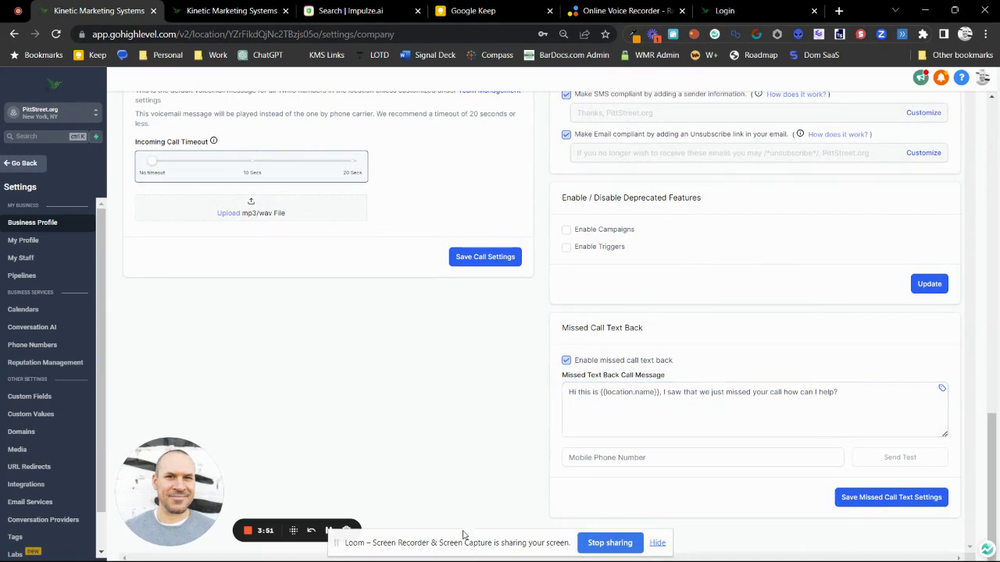
{"action": "left_click_drag", "start_coordinate": [460, 543], "coordinate": [525, 534]}
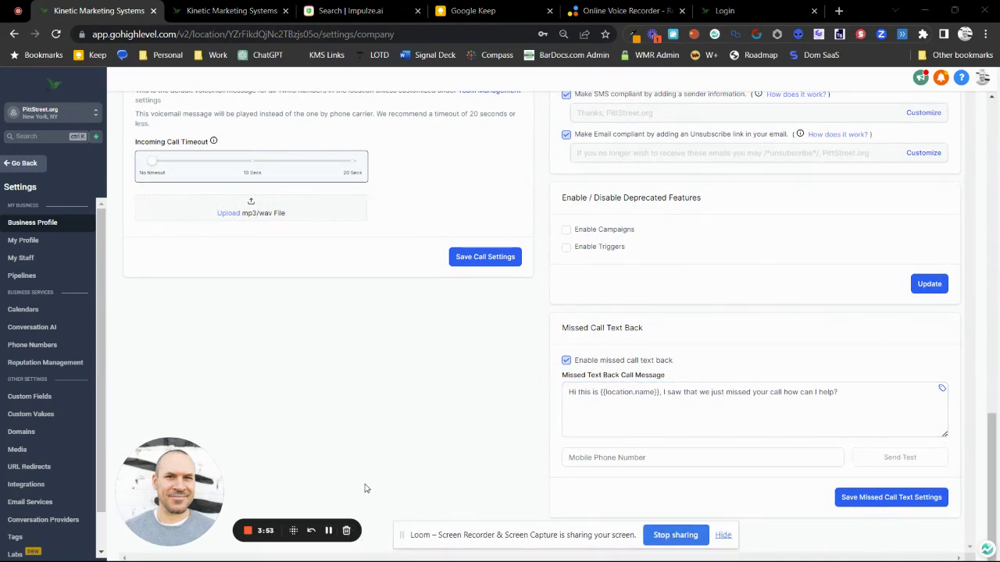
{"action": "left_click", "coordinate": [328, 530]}
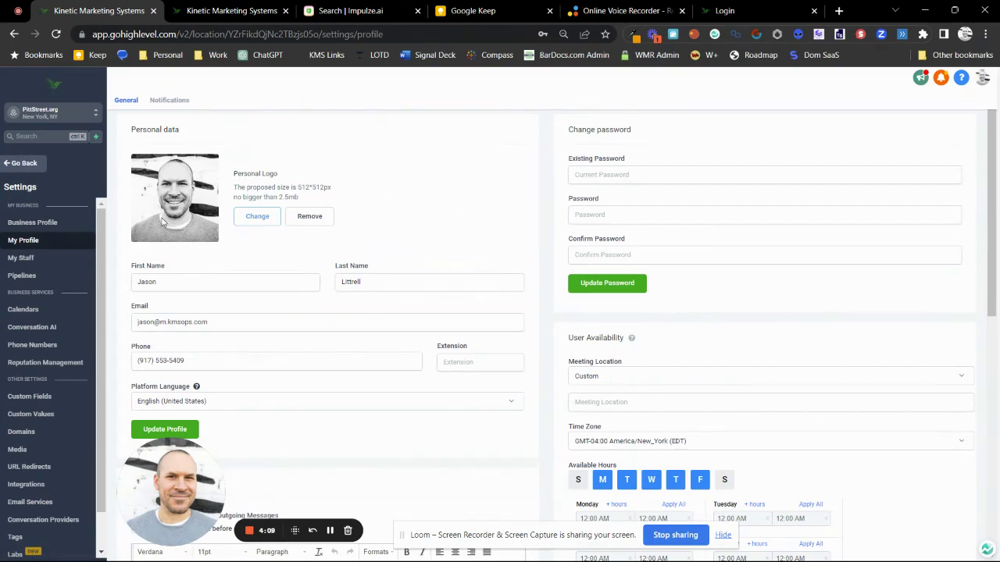
Review the email and phone fields in the Personal data section of My Profile
{"action": "scroll", "coordinate": [440, 254], "scroll_direction": "down", "scroll_amount": 1}
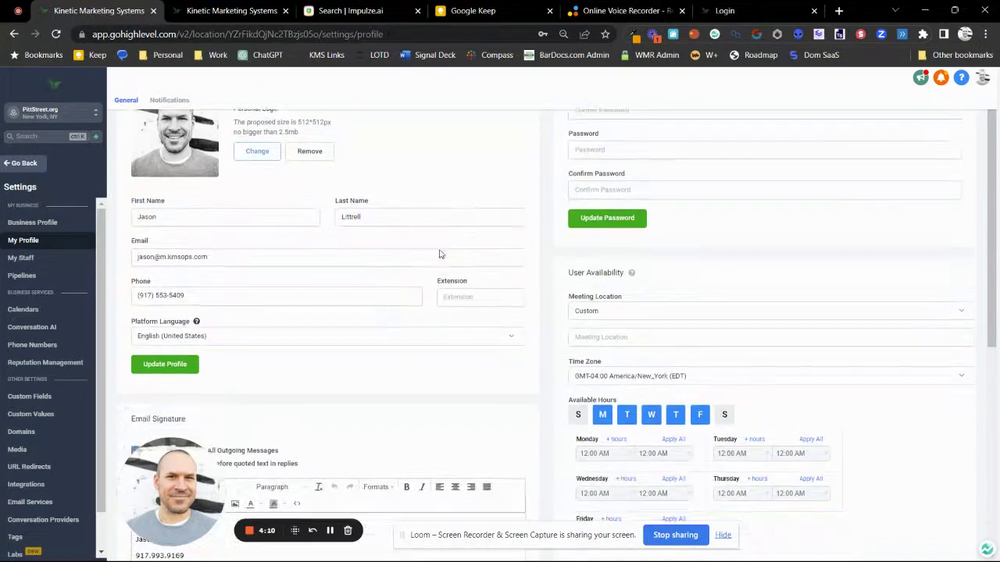
{"action": "left_click_drag", "start_coordinate": [227, 254], "coordinate": [117, 277]}
{"action": "left_click", "coordinate": [297, 245]}
{"action": "scroll", "coordinate": [328, 247], "scroll_direction": "down", "scroll_amount": 2}
{"action": "left_click_drag", "start_coordinate": [197, 171], "coordinate": [125, 181]}
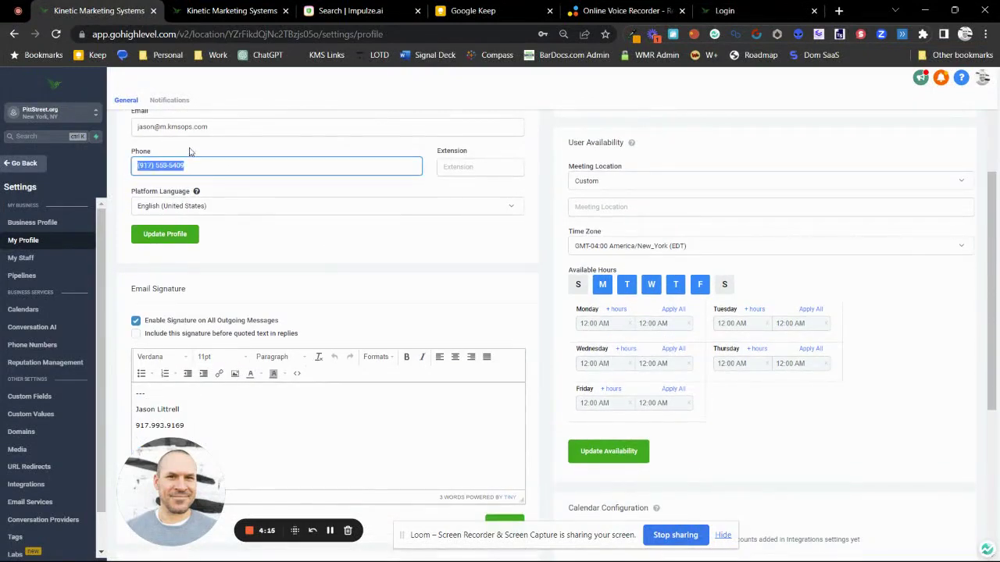
{"action": "left_click", "coordinate": [192, 152]}
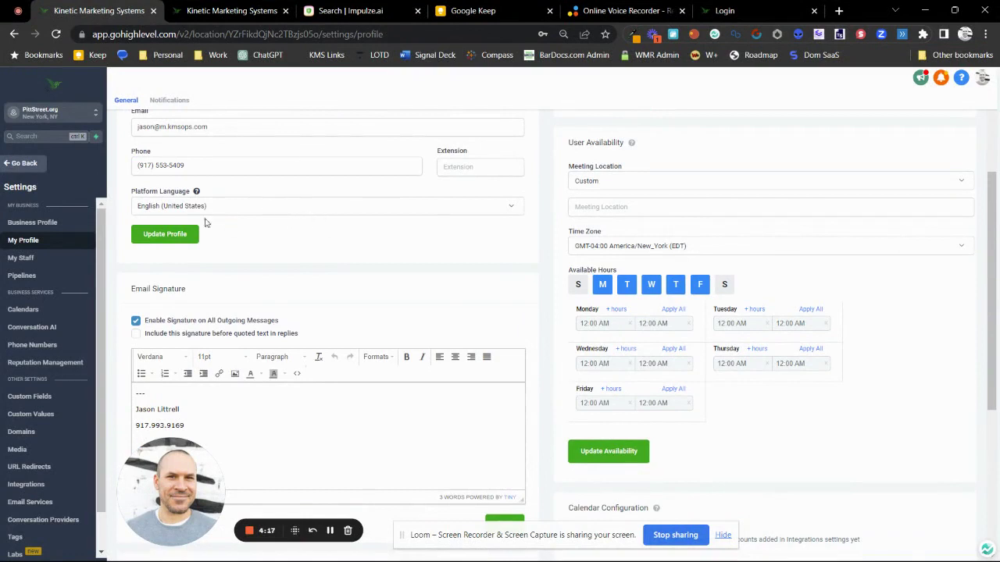
View the available Platform Language options in My Profile and close the list without choosing another language
{"action": "left_click", "coordinate": [244, 207]}
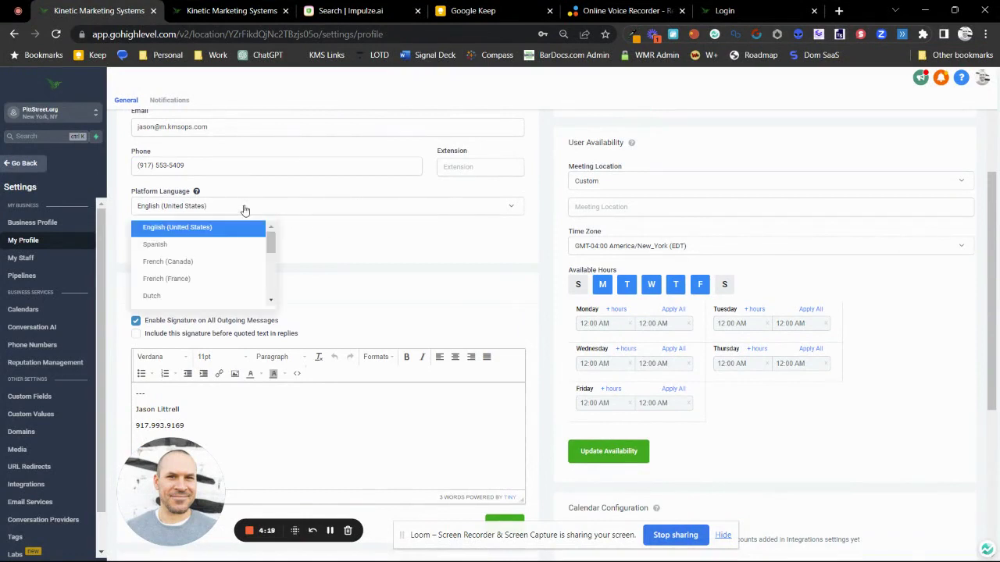
{"action": "scroll", "coordinate": [199, 274], "scroll_direction": "down", "scroll_amount": 3}
{"action": "left_click", "coordinate": [319, 248]}
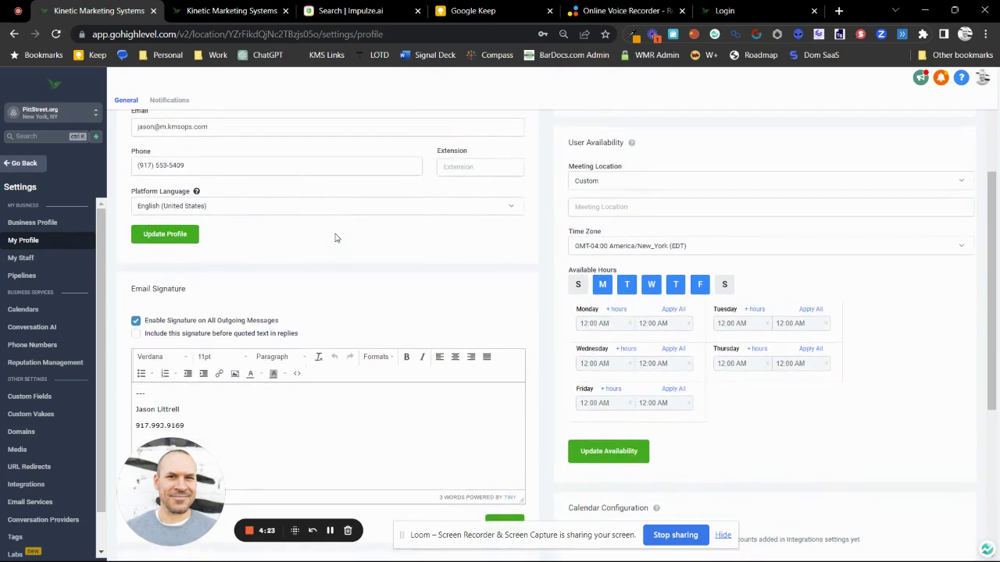
Review the Email Signature options for enabling it on all outgoing messages and including it before quoted text in replies
{"action": "scroll", "coordinate": [347, 234], "scroll_direction": "down", "scroll_amount": 3}
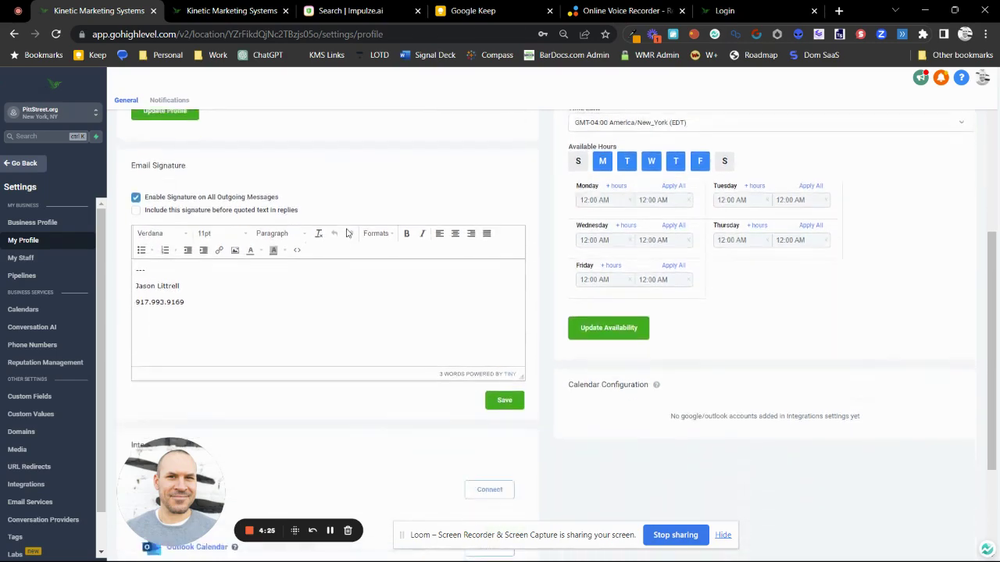
{"action": "scroll", "coordinate": [226, 226], "scroll_direction": "up", "scroll_amount": 1}
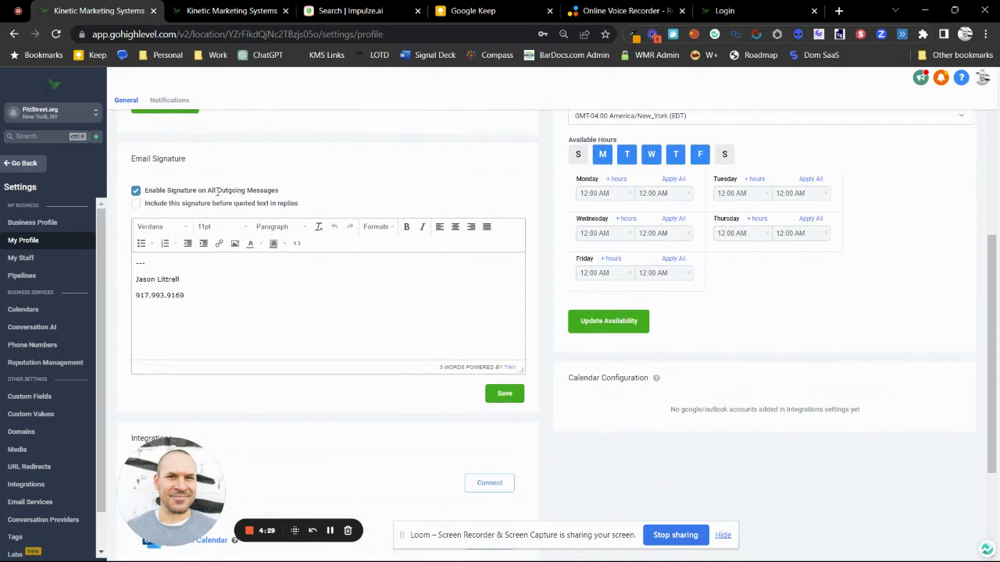
{"action": "left_click_drag", "start_coordinate": [292, 195], "coordinate": [145, 192]}
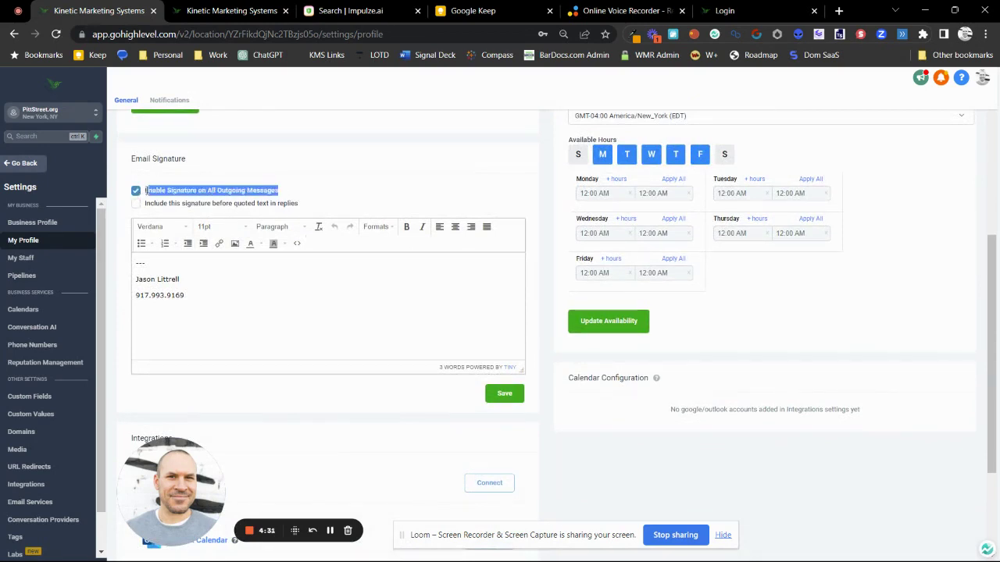
{"action": "left_click", "coordinate": [215, 168]}
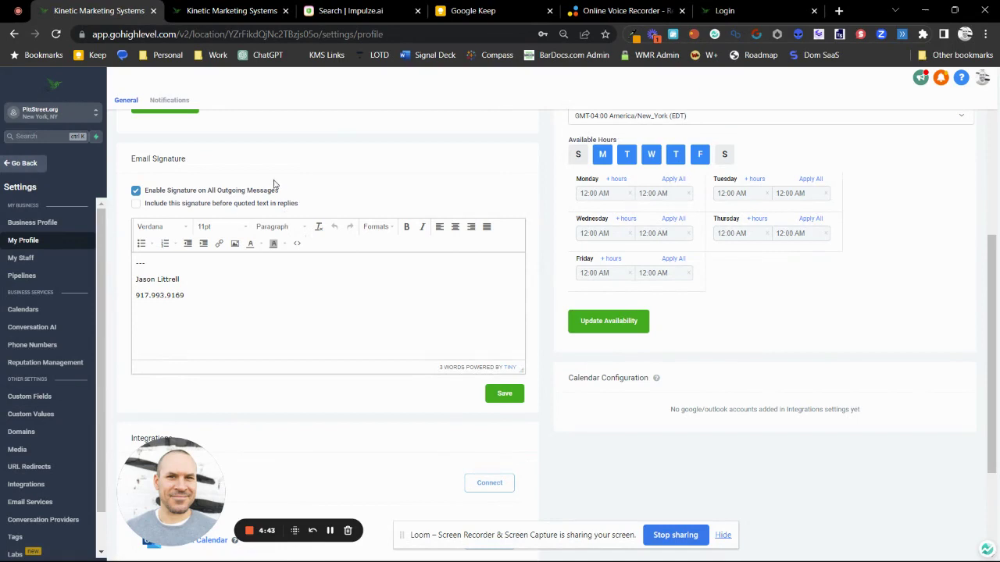
{"action": "left_click_drag", "start_coordinate": [293, 203], "coordinate": [145, 192]}
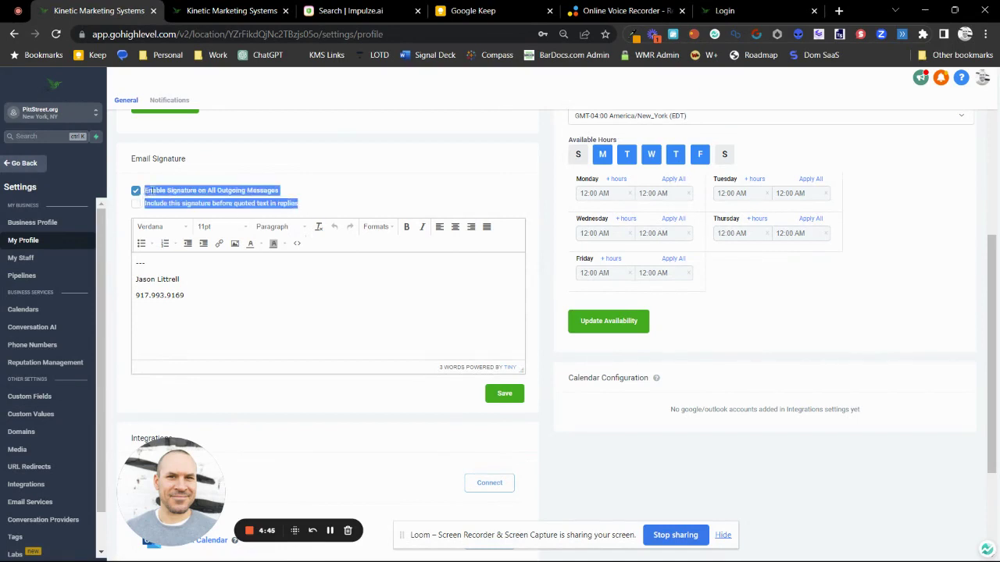
{"action": "left_click", "coordinate": [207, 165]}
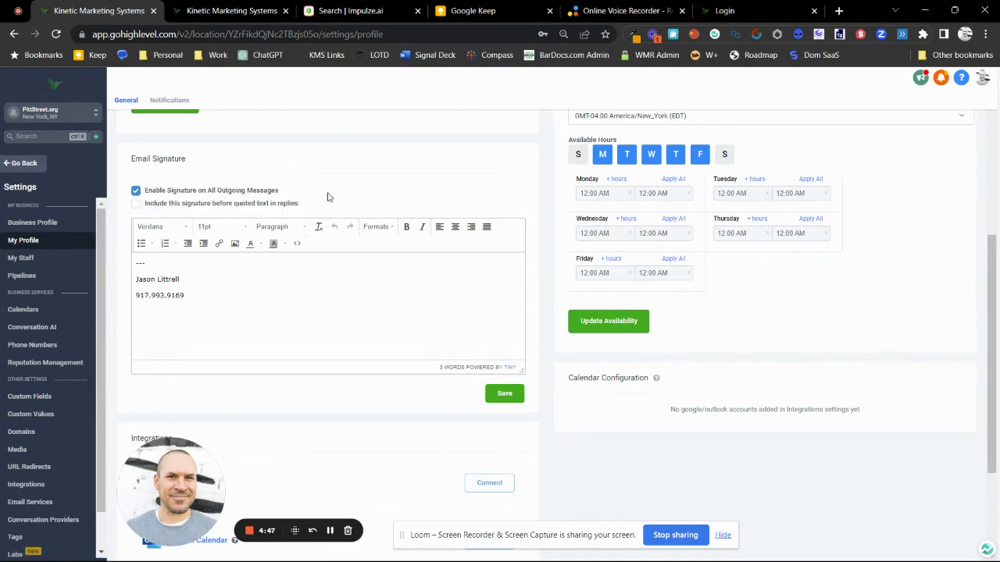
Examine the name and phone lines of the signature text in the Email Signature editor
{"action": "scroll", "coordinate": [280, 289], "scroll_direction": "up", "scroll_amount": 2}
{"action": "scroll", "coordinate": [235, 293], "scroll_direction": "down", "scroll_amount": 3}
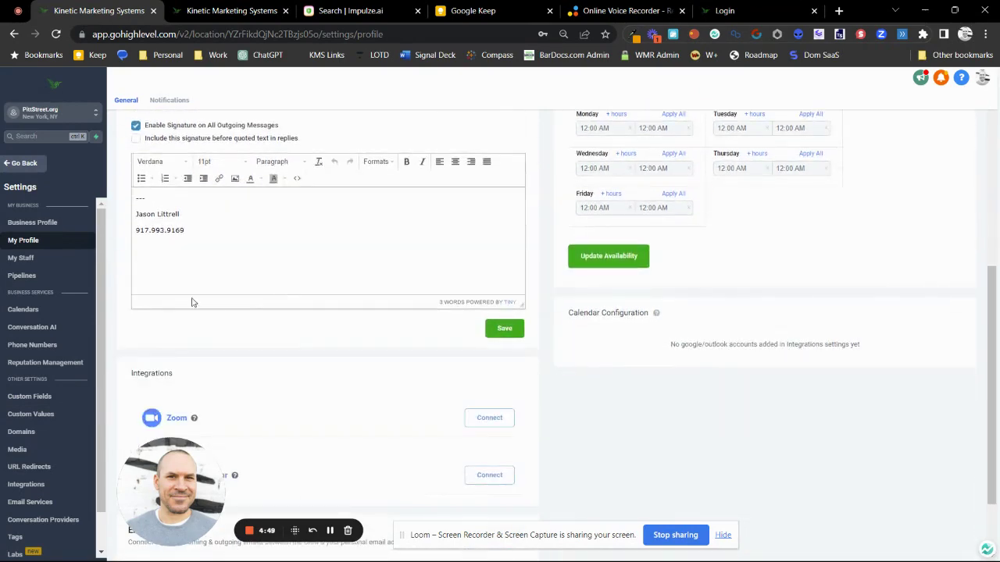
{"action": "left_click_drag", "start_coordinate": [176, 230], "coordinate": [132, 213]}
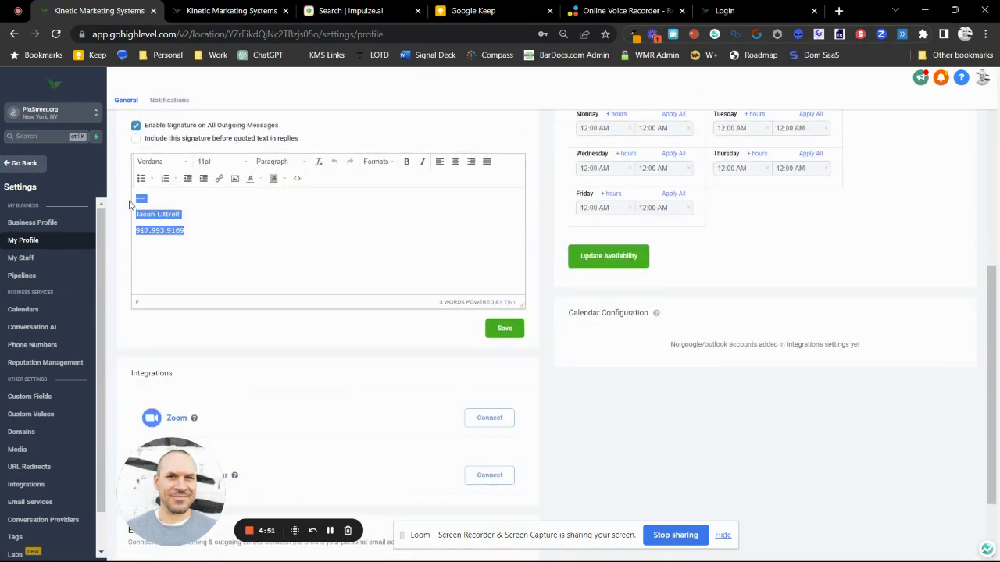
{"action": "left_click", "coordinate": [240, 240]}
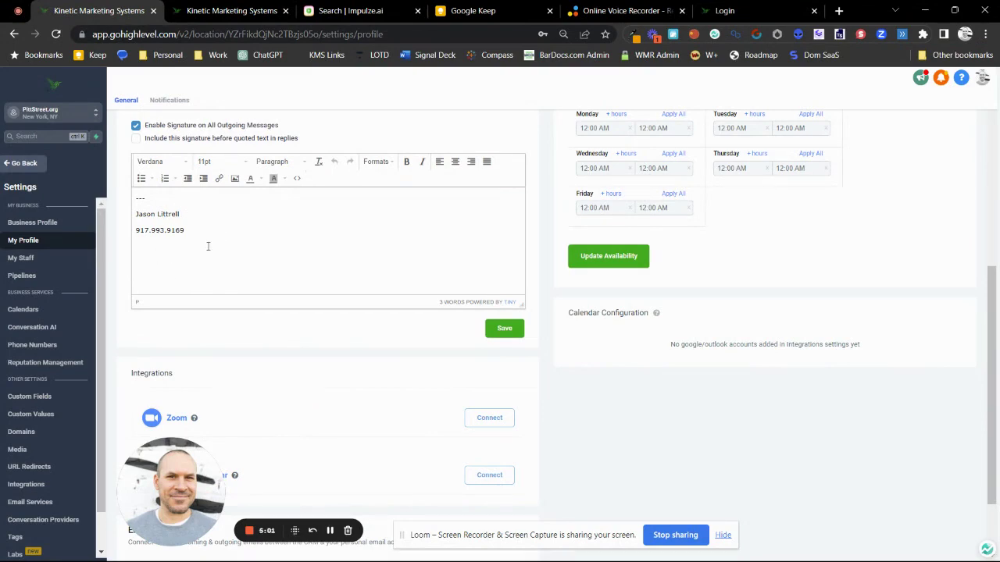
{"action": "scroll", "coordinate": [208, 246], "scroll_direction": "up", "scroll_amount": 2}
{"action": "scroll", "coordinate": [235, 282], "scroll_direction": "down", "scroll_amount": 1}
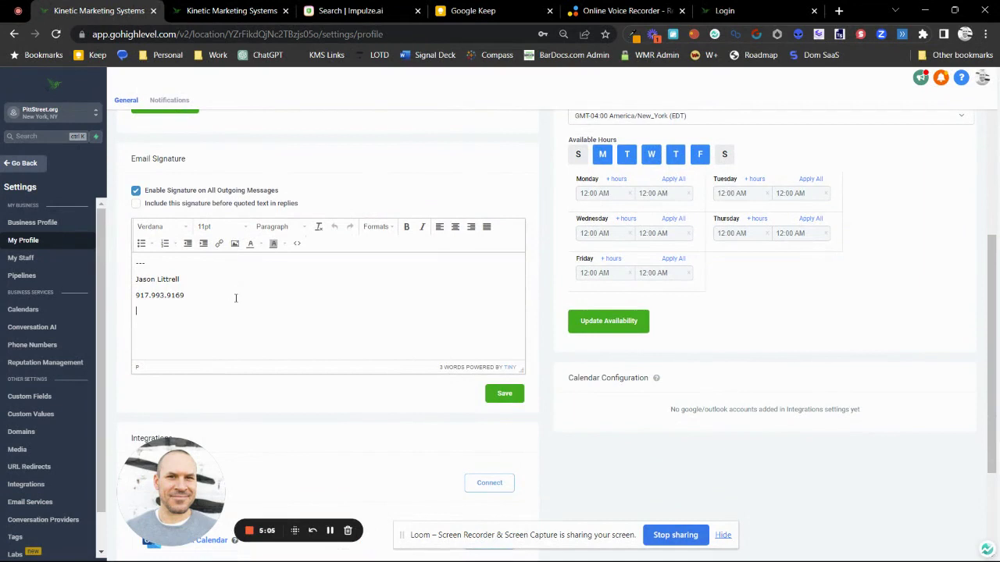
Examine the phone number line in the email signature and locate the related Phone Numbers section in Settings
{"action": "left_click_drag", "start_coordinate": [200, 298], "coordinate": [118, 302]}
{"action": "left_click", "coordinate": [201, 302]}
{"action": "left_click_drag", "start_coordinate": [186, 296], "coordinate": [127, 302]}
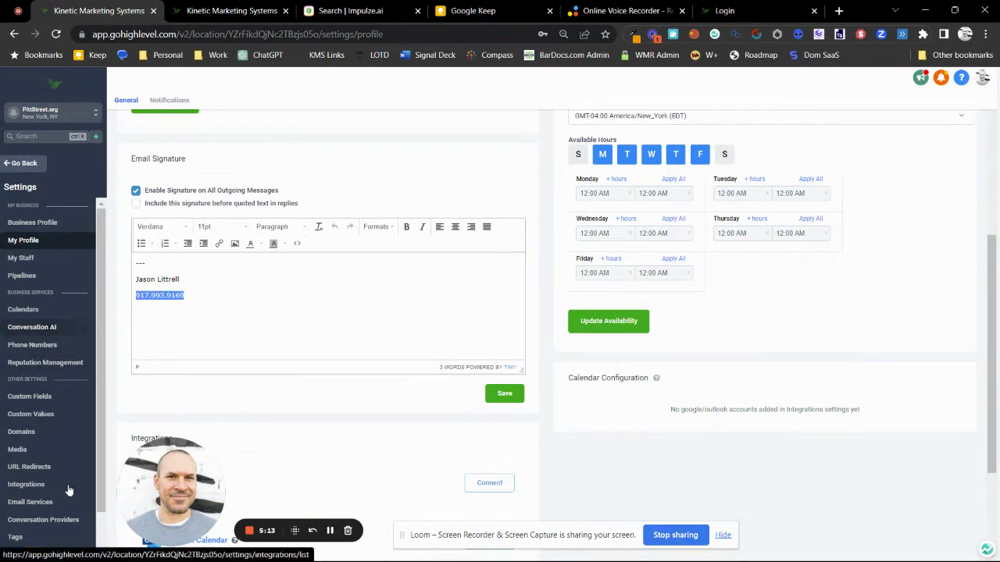
{"action": "scroll", "coordinate": [66, 453], "scroll_direction": "down", "scroll_amount": 1}
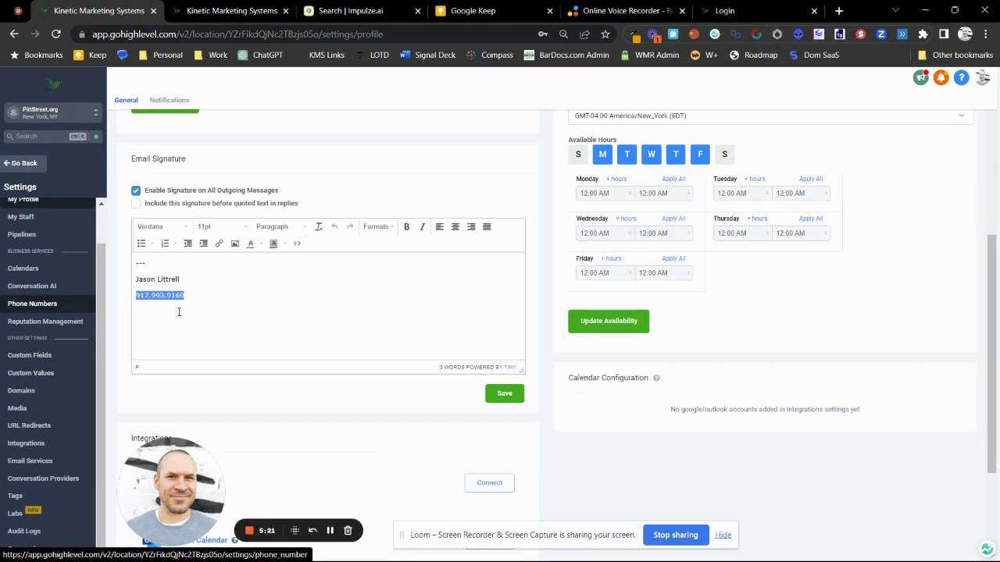
{"action": "left_click", "coordinate": [206, 298]}
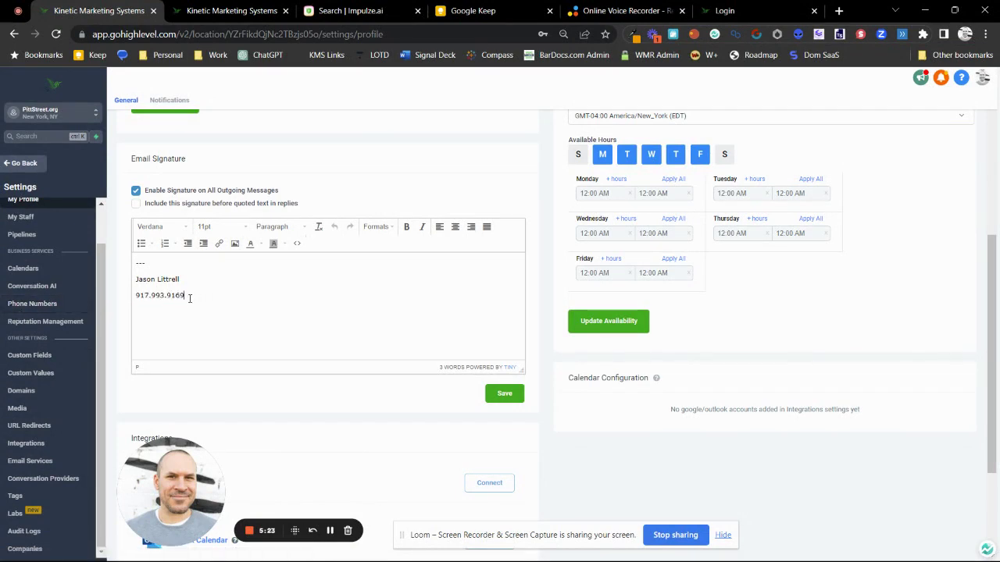
{"action": "left_click_drag", "start_coordinate": [189, 297], "coordinate": [137, 279]}
{"action": "left_click_drag", "start_coordinate": [196, 297], "coordinate": [136, 296]}
{"action": "left_click", "coordinate": [232, 297]}
{"action": "left_click_drag", "start_coordinate": [164, 294], "coordinate": [129, 296]}
{"action": "left_click", "coordinate": [240, 321]}
Review the Zoom and Outlook Calendar integrations and the Email (2-way sync) connection in My Profile
{"action": "scroll", "coordinate": [336, 375], "scroll_direction": "down", "scroll_amount": 2}
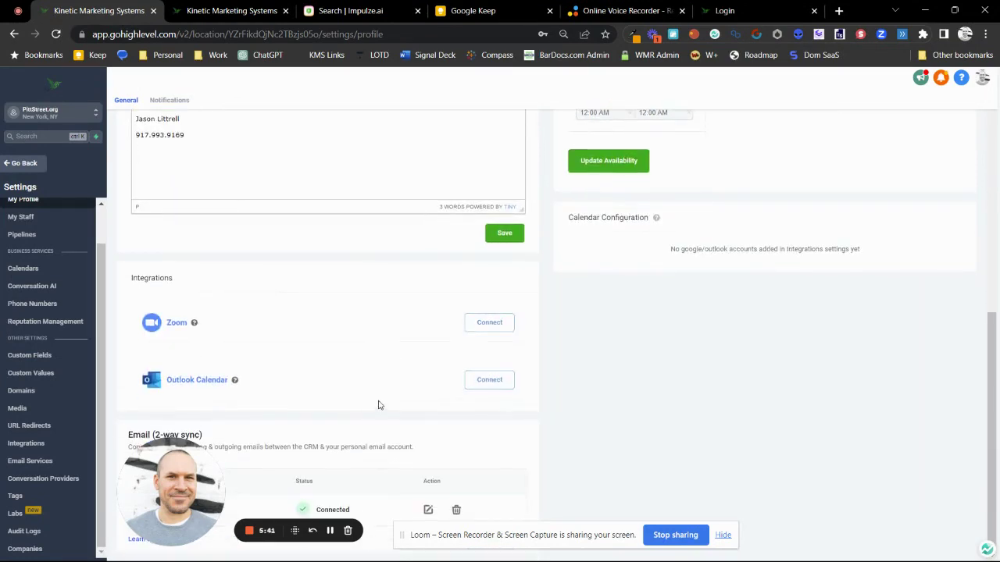
{"action": "left_click_drag", "start_coordinate": [188, 484], "coordinate": [625, 450]}
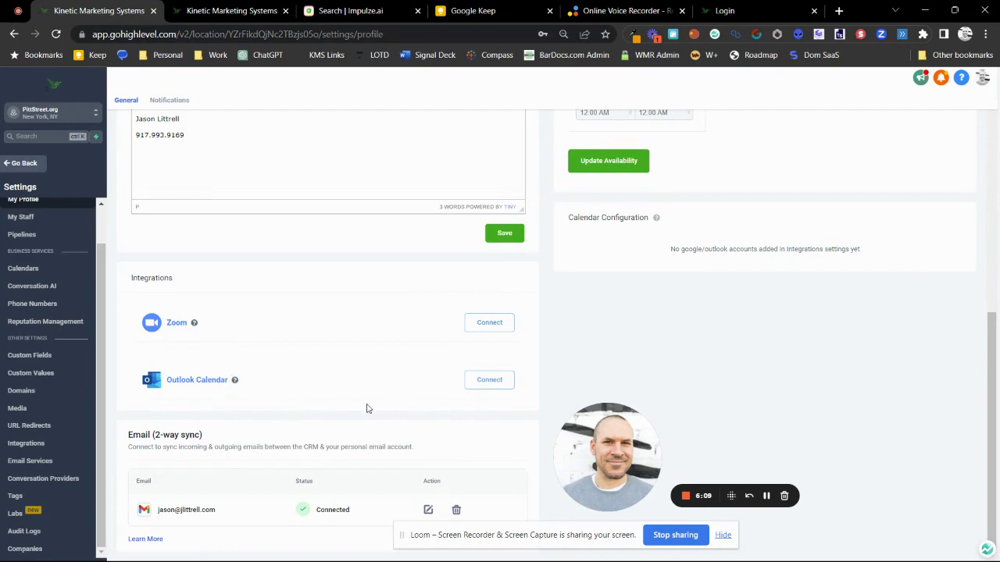
Review the User Availability section of My Profile, checking the Meeting Location options and the Available Hours without changing them
{"action": "scroll", "coordinate": [742, 366], "scroll_direction": "up", "scroll_amount": 10}
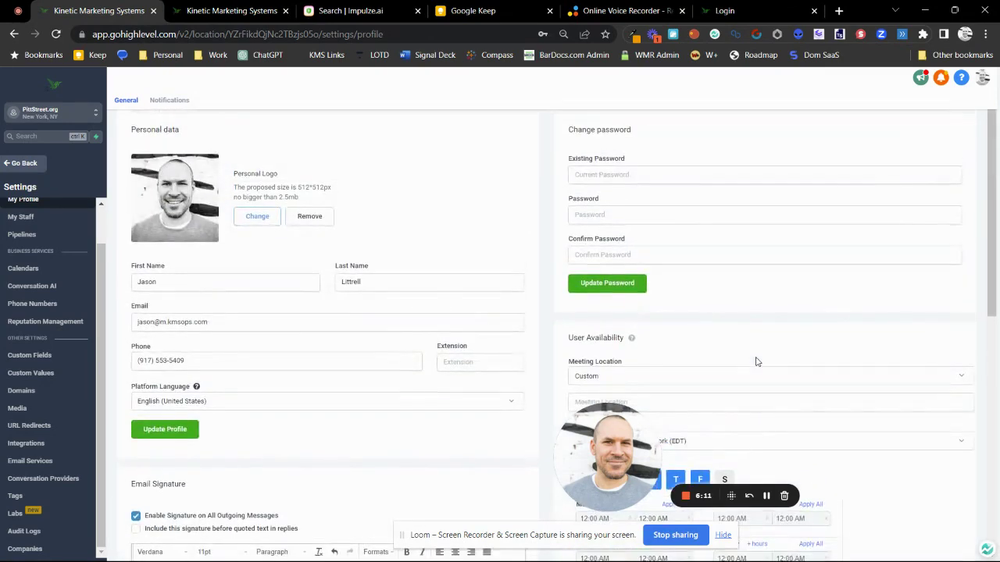
{"action": "scroll", "coordinate": [833, 271], "scroll_direction": "down", "scroll_amount": 3}
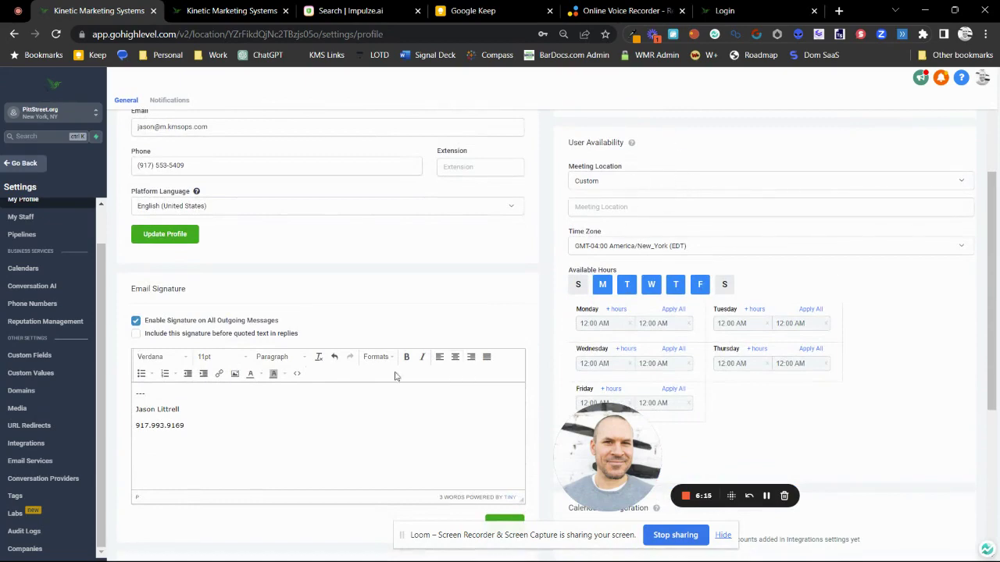
{"action": "scroll", "coordinate": [303, 386], "scroll_direction": "down", "scroll_amount": 1}
{"action": "scroll", "coordinate": [338, 361], "scroll_direction": "up", "scroll_amount": 2}
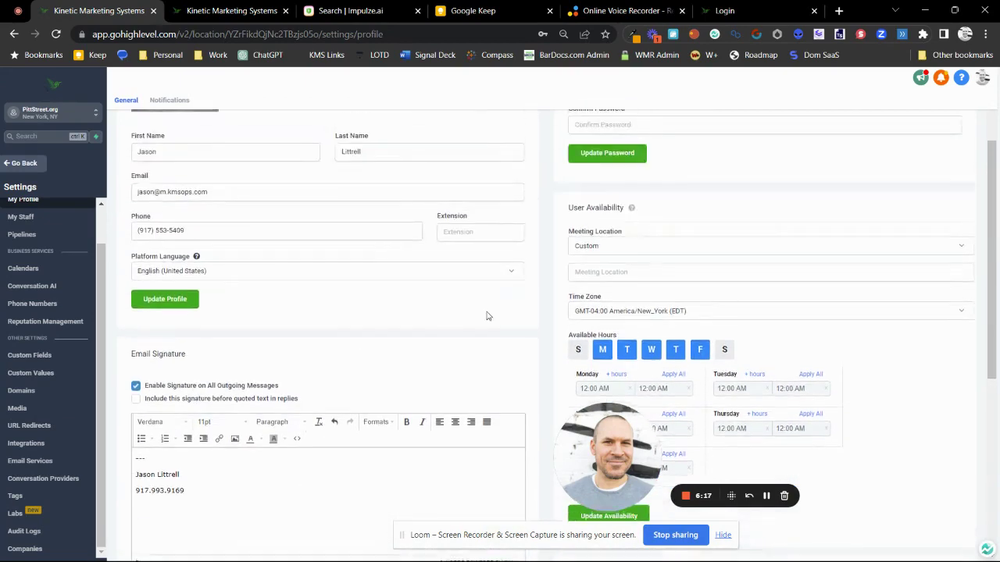
{"action": "left_click", "coordinate": [658, 248]}
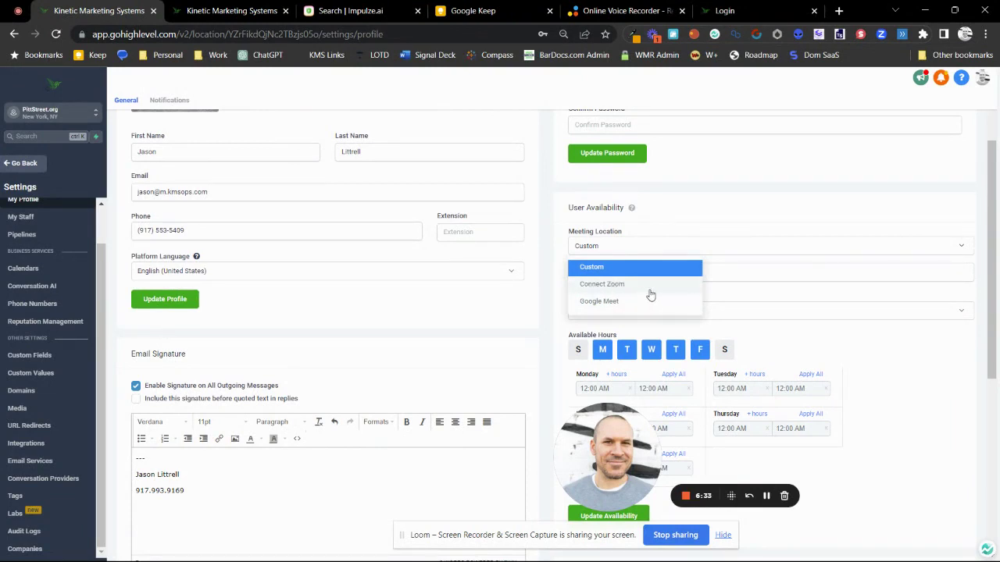
{"action": "left_click", "coordinate": [746, 298]}
{"action": "scroll", "coordinate": [769, 282], "scroll_direction": "down", "scroll_amount": 4}
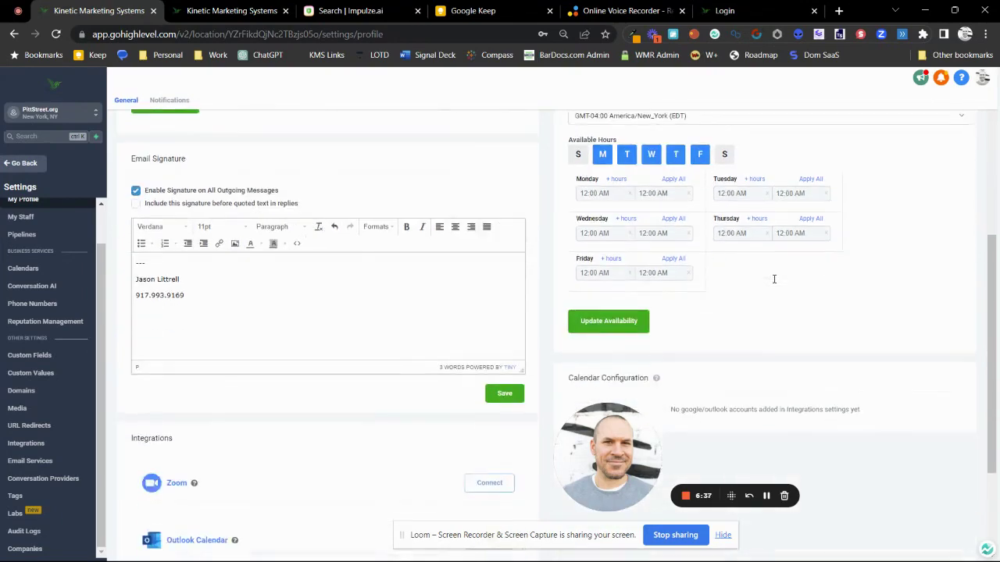
Set Monday's available hours from 09:00 AM to 05:00 AM and apply them to all the other enabled days
{"action": "scroll", "coordinate": [774, 279], "scroll_direction": "up", "scroll_amount": 1}
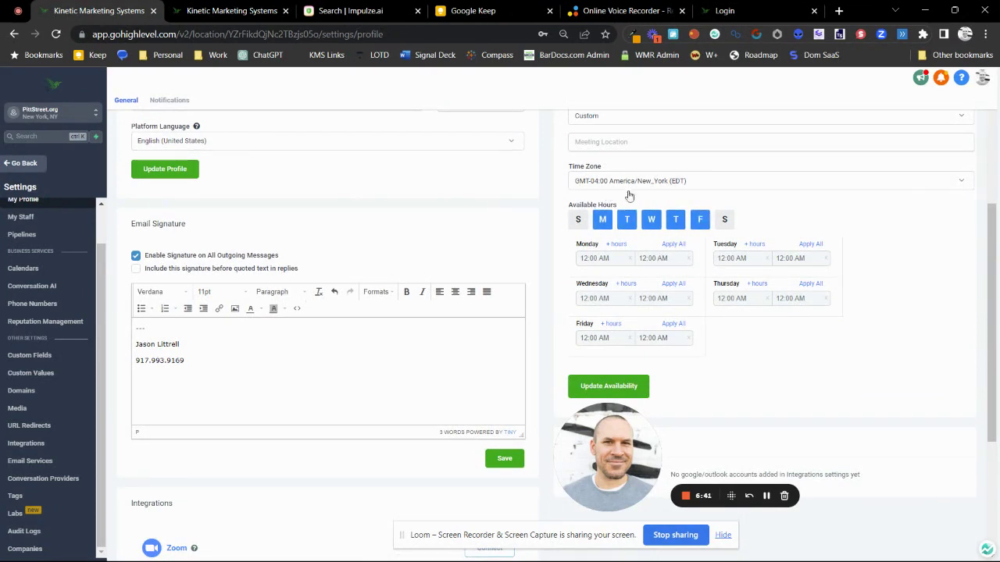
{"action": "left_click", "coordinate": [591, 257]}
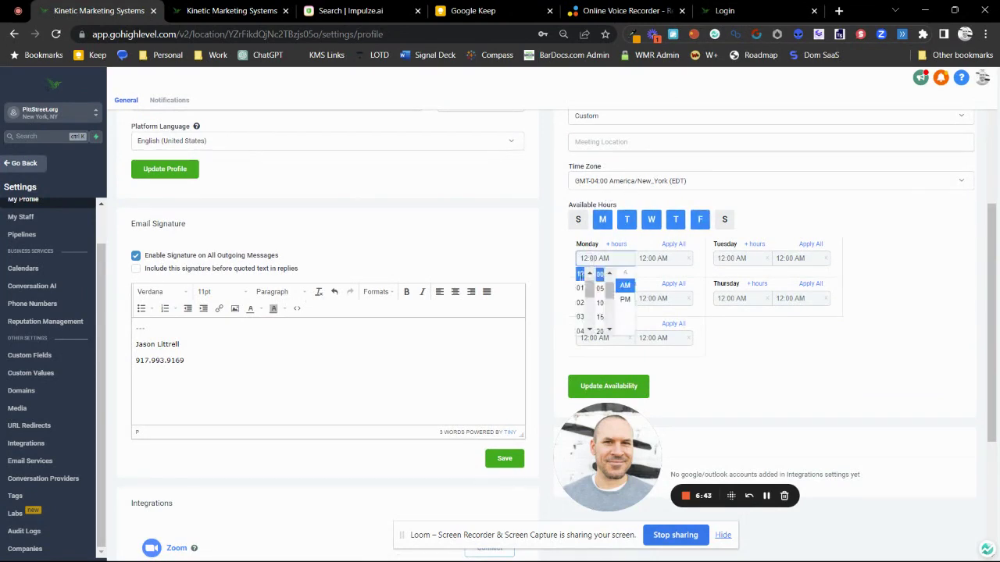
{"action": "scroll", "coordinate": [579, 304], "scroll_direction": "down", "scroll_amount": 5}
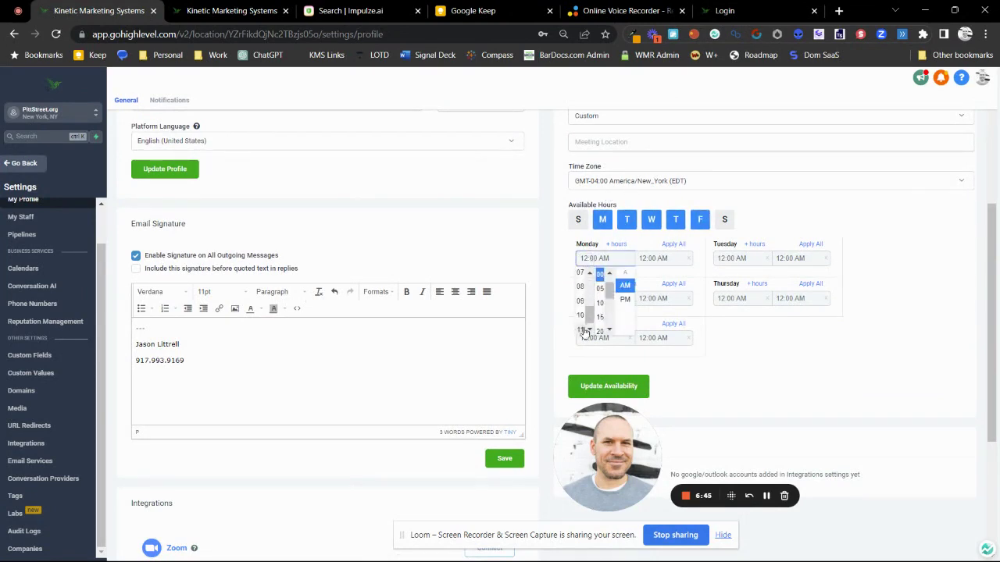
{"action": "left_click", "coordinate": [581, 301]}
{"action": "left_click", "coordinate": [648, 258]}
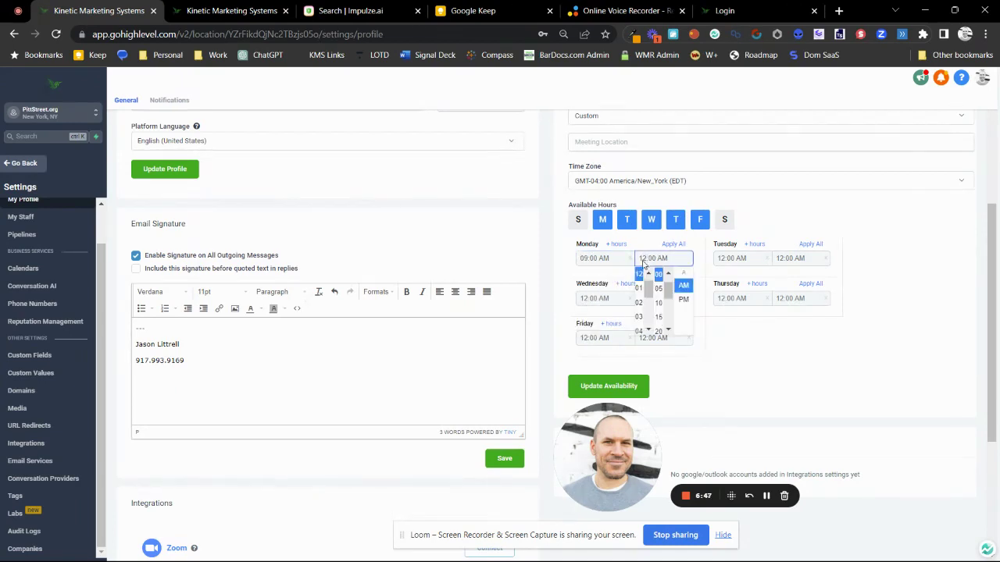
{"action": "scroll", "coordinate": [641, 304], "scroll_direction": "down", "scroll_amount": 3}
{"action": "left_click", "coordinate": [640, 287]}
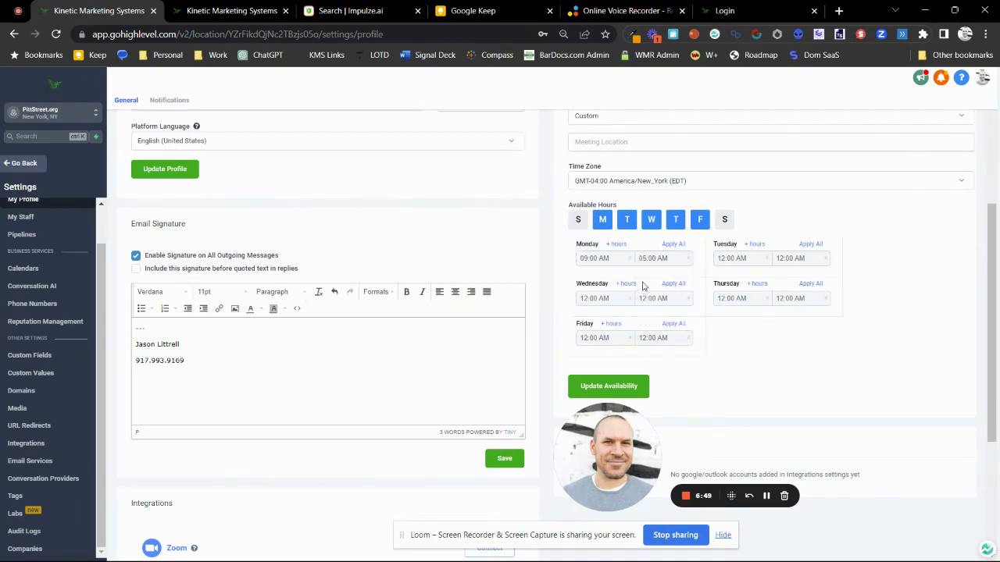
{"action": "left_click", "coordinate": [674, 245]}
Toggle Friday and Wednesday off and back on in the Available Hours
{"action": "left_click", "coordinate": [698, 217]}
{"action": "left_click", "coordinate": [582, 259]}
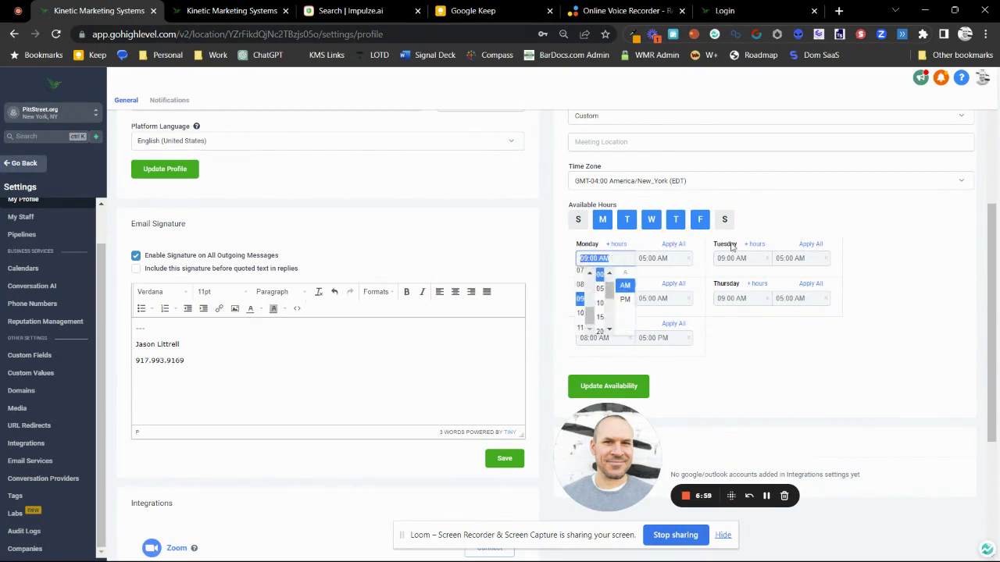
{"action": "left_click", "coordinate": [780, 221]}
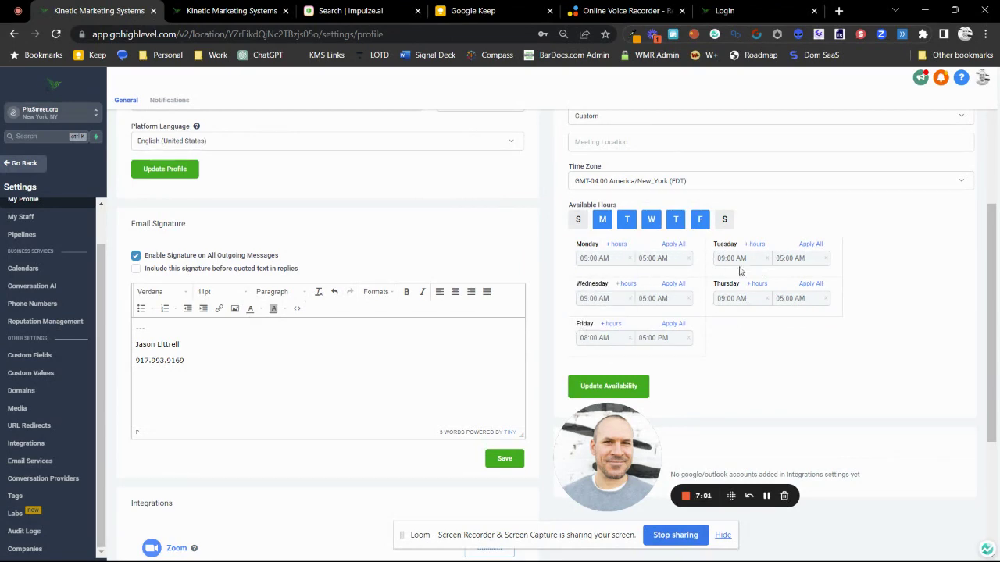
{"action": "left_click", "coordinate": [650, 220]}
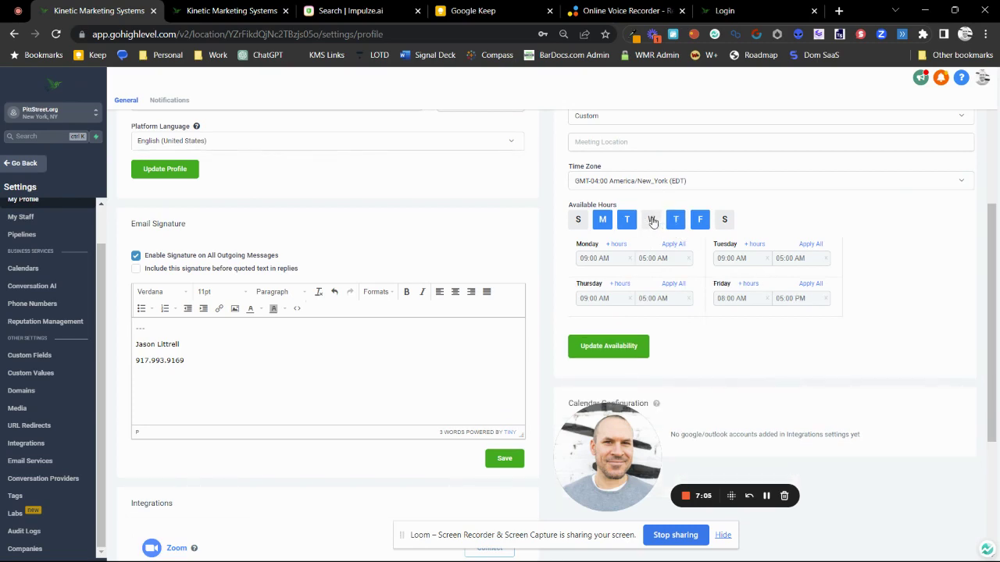
{"action": "left_click", "coordinate": [652, 221]}
Open the primary calendar's sync settings in the Kinetic Marketing Systems account and examine which calendar accounts can be synced
{"action": "scroll", "coordinate": [770, 281], "scroll_direction": "down", "scroll_amount": 2}
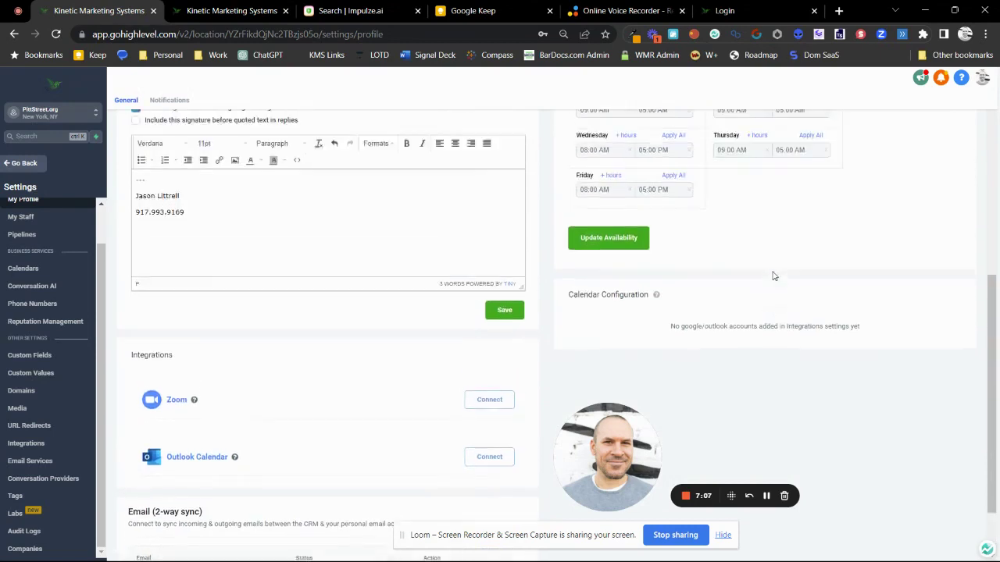
{"action": "scroll", "coordinate": [774, 276], "scroll_direction": "up", "scroll_amount": 1}
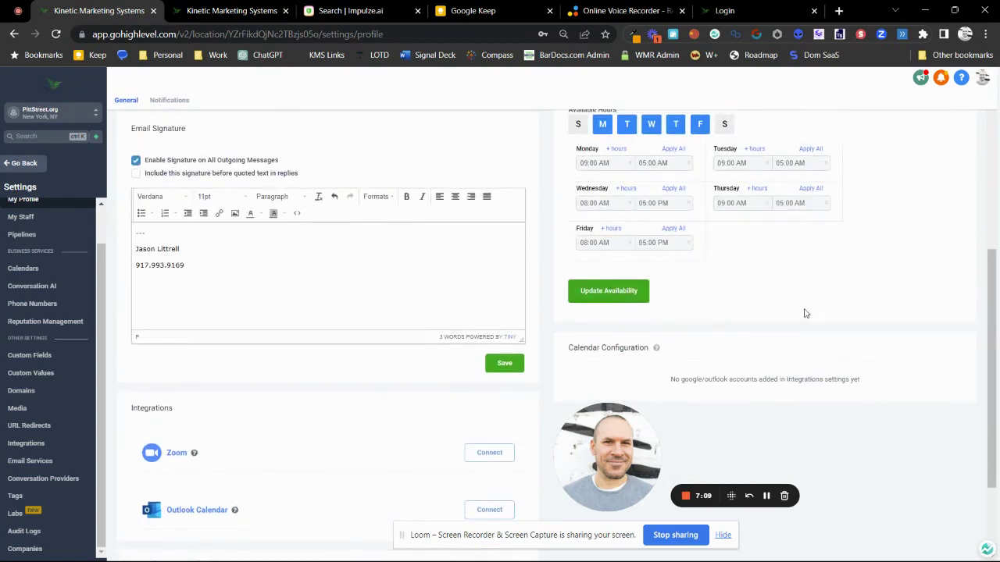
{"action": "scroll", "coordinate": [806, 313], "scroll_direction": "down", "scroll_amount": 2}
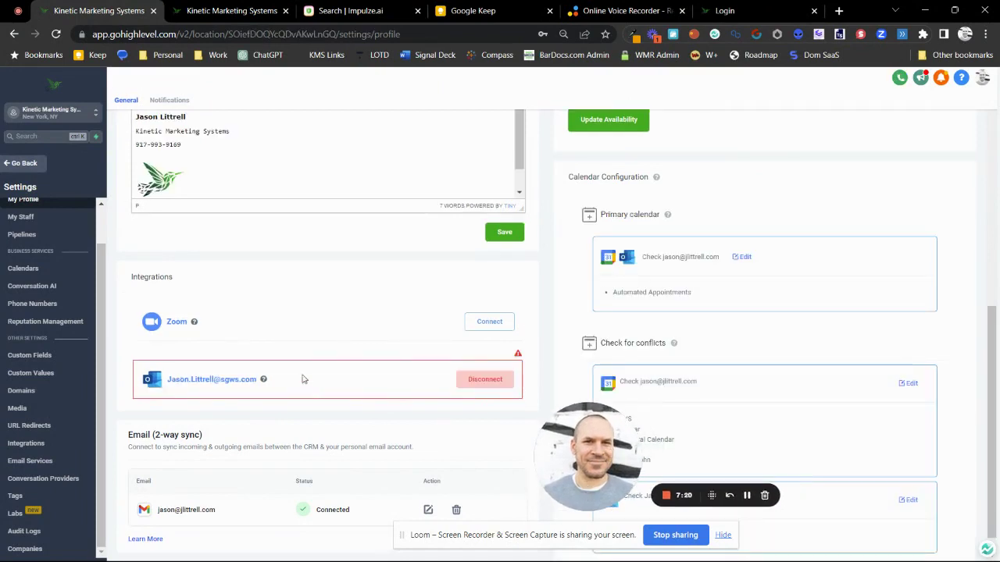
{"action": "scroll", "coordinate": [147, 388], "scroll_direction": "down", "scroll_amount": 1}
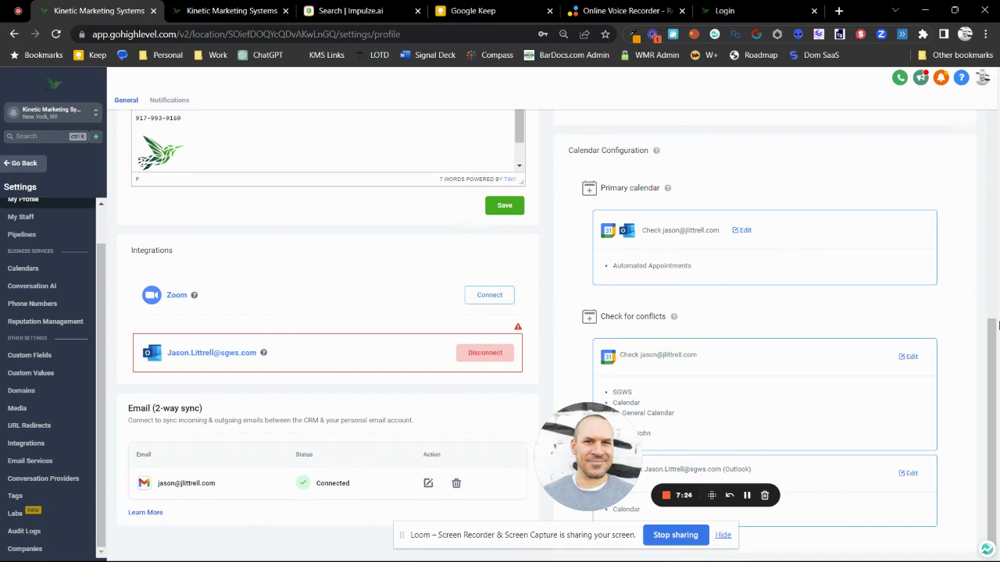
{"action": "left_click", "coordinate": [742, 230]}
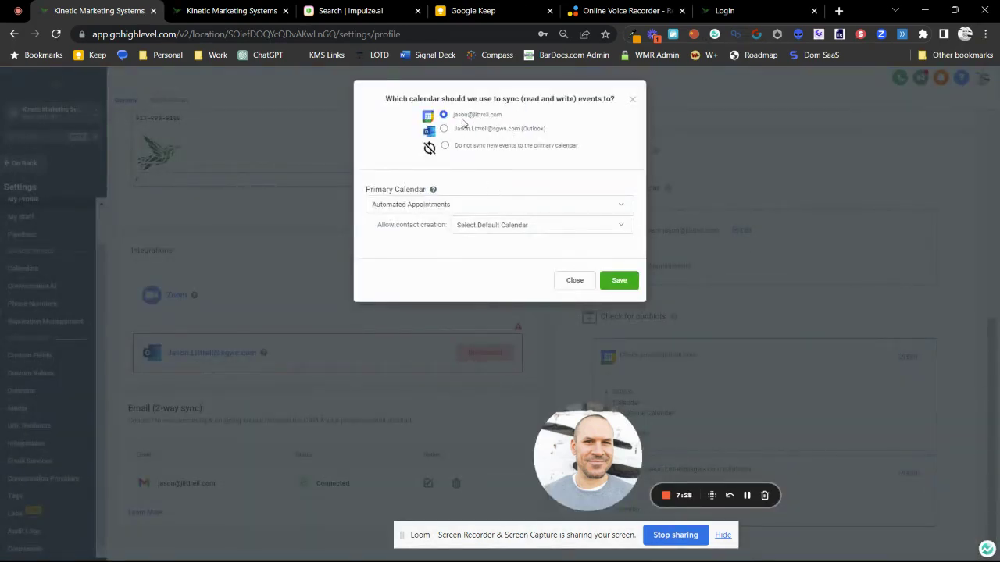
{"action": "left_click_drag", "start_coordinate": [504, 116], "coordinate": [454, 118]}
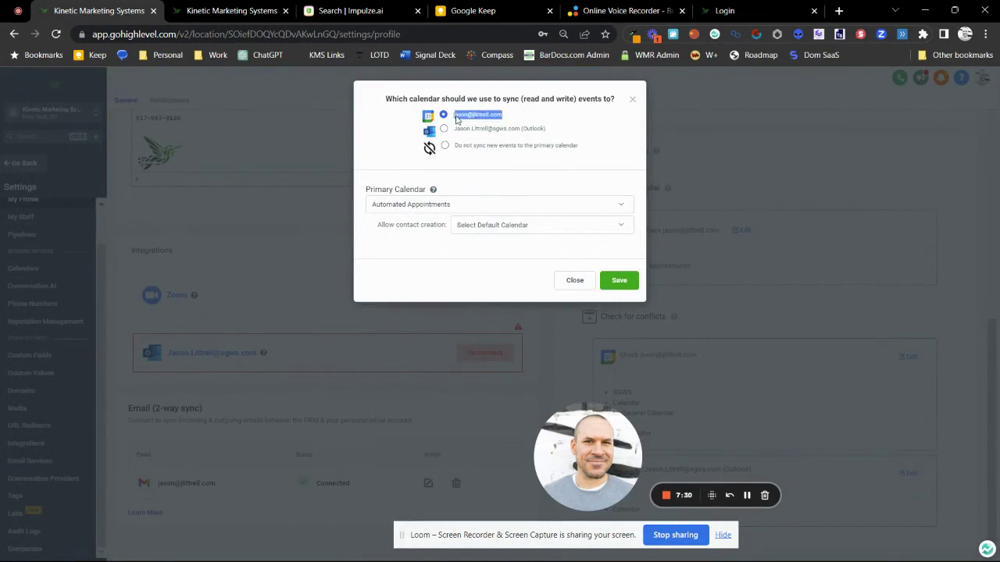
{"action": "left_click", "coordinate": [484, 168]}
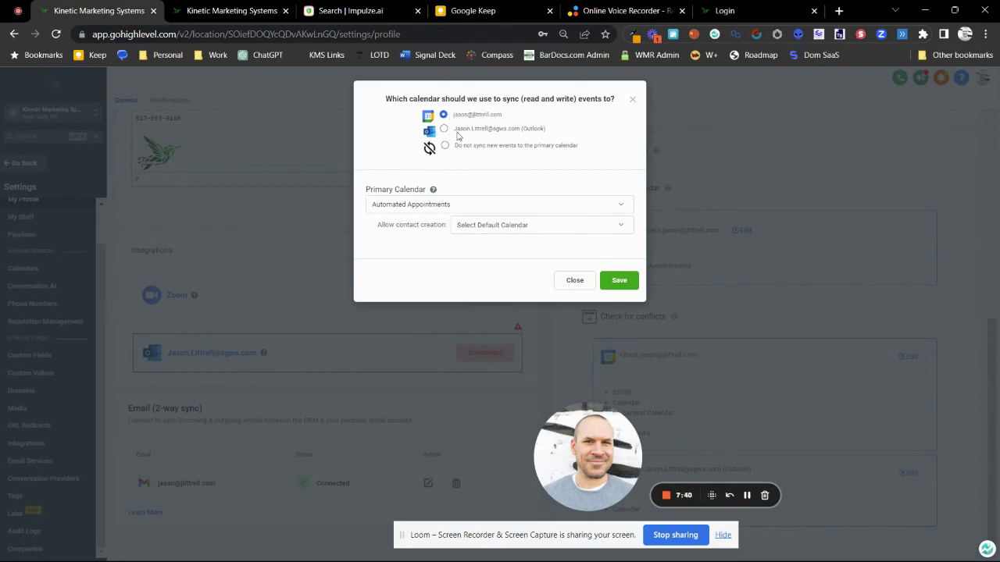
Check the Primary Calendar and Allow contact creation options, and save the primary calendar sync settings
{"action": "left_click", "coordinate": [474, 208]}
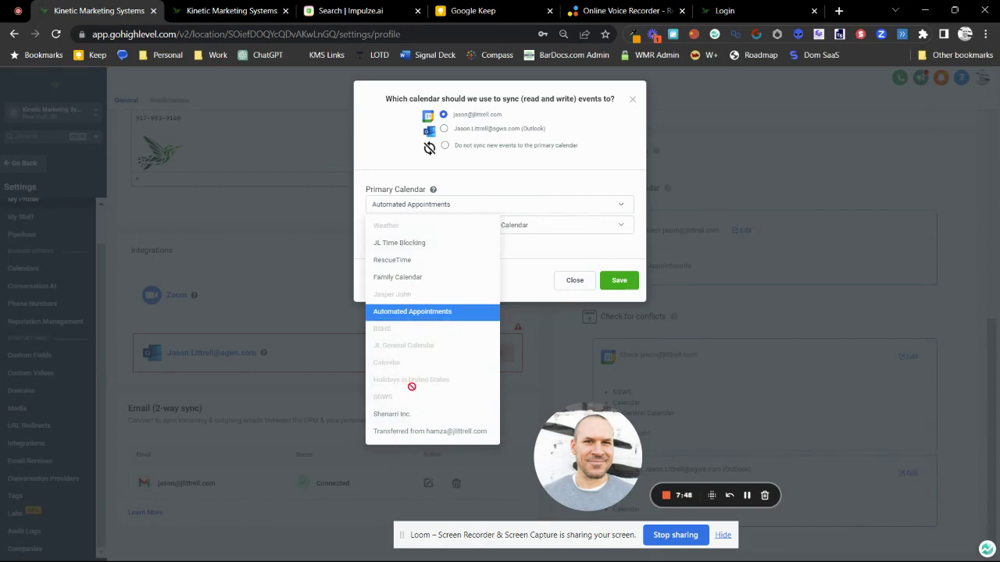
{"action": "left_click", "coordinate": [500, 186]}
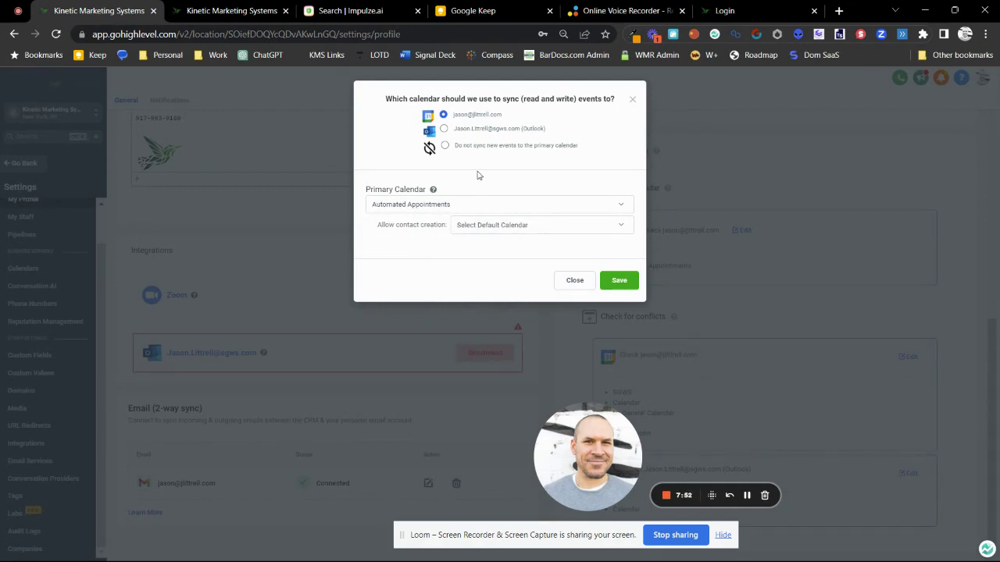
{"action": "left_click", "coordinate": [498, 227]}
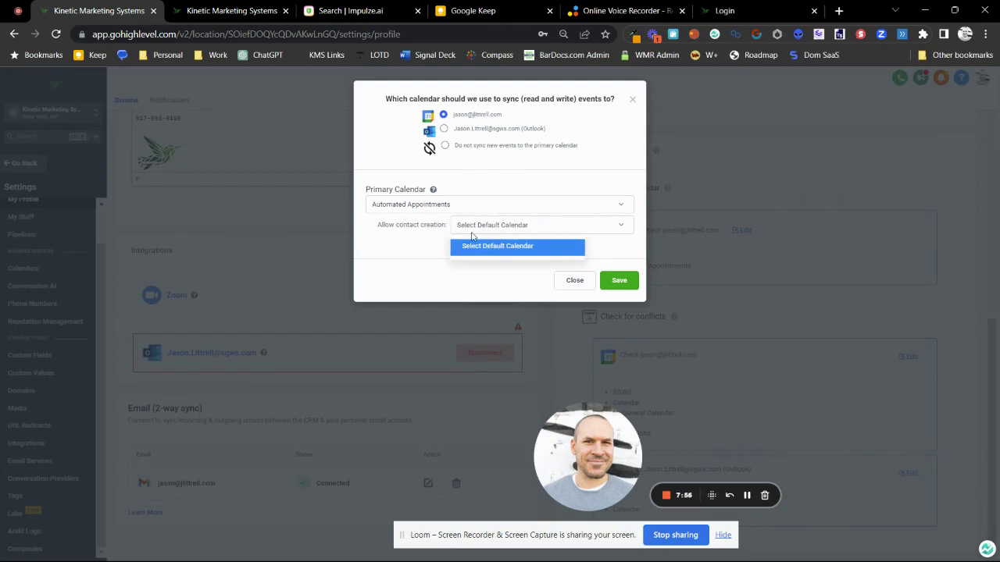
{"action": "left_click", "coordinate": [485, 277]}
{"action": "left_click", "coordinate": [606, 284]}
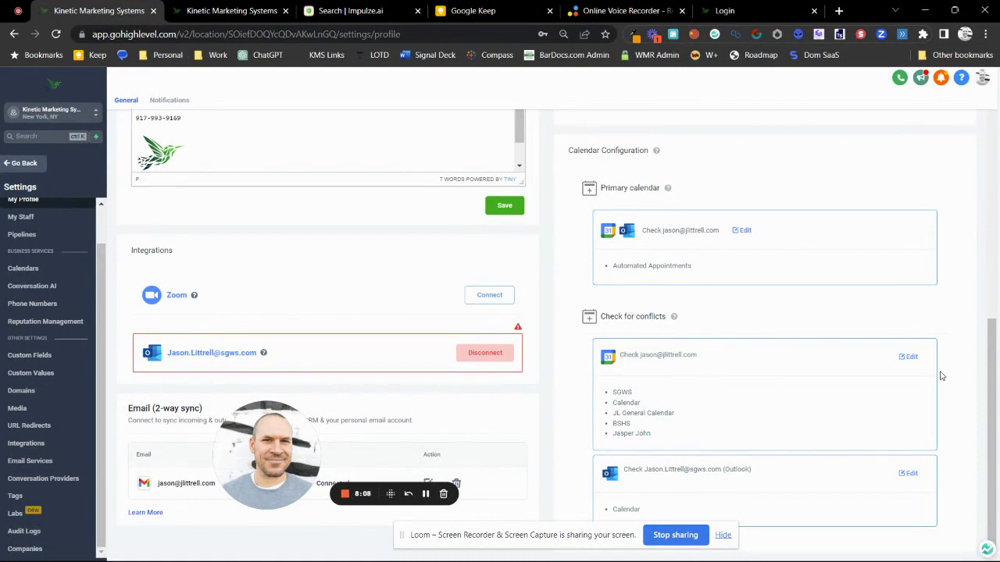
Examine which Google calendars are checked for conflicts, including BSHS, Weather and JL Time Blocking, and close the settings without saving
{"action": "left_click", "coordinate": [910, 358]}
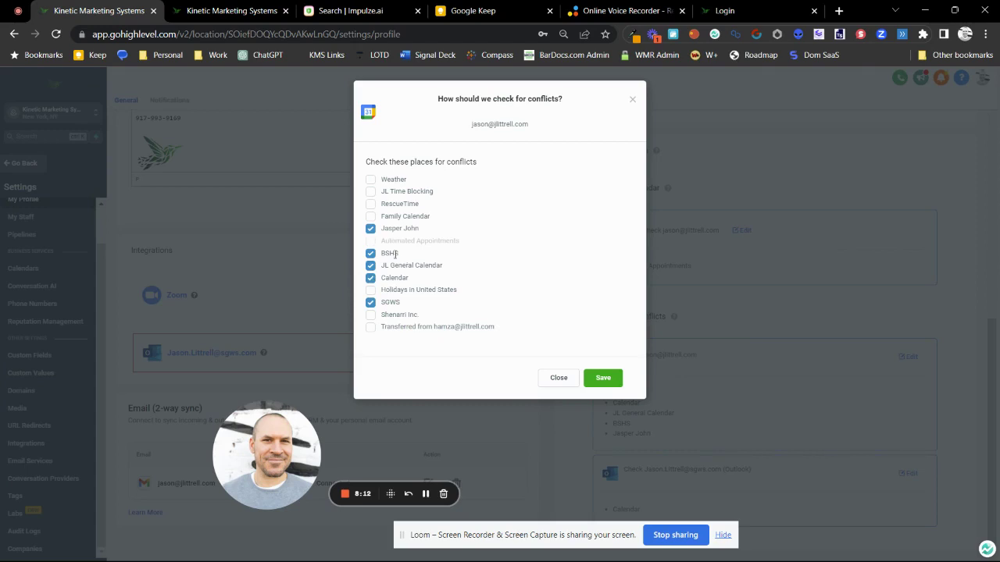
{"action": "left_click_drag", "start_coordinate": [405, 256], "coordinate": [385, 256]}
{"action": "left_click", "coordinate": [420, 257]}
{"action": "left_click_drag", "start_coordinate": [399, 257], "coordinate": [382, 256]}
{"action": "left_click", "coordinate": [422, 257]}
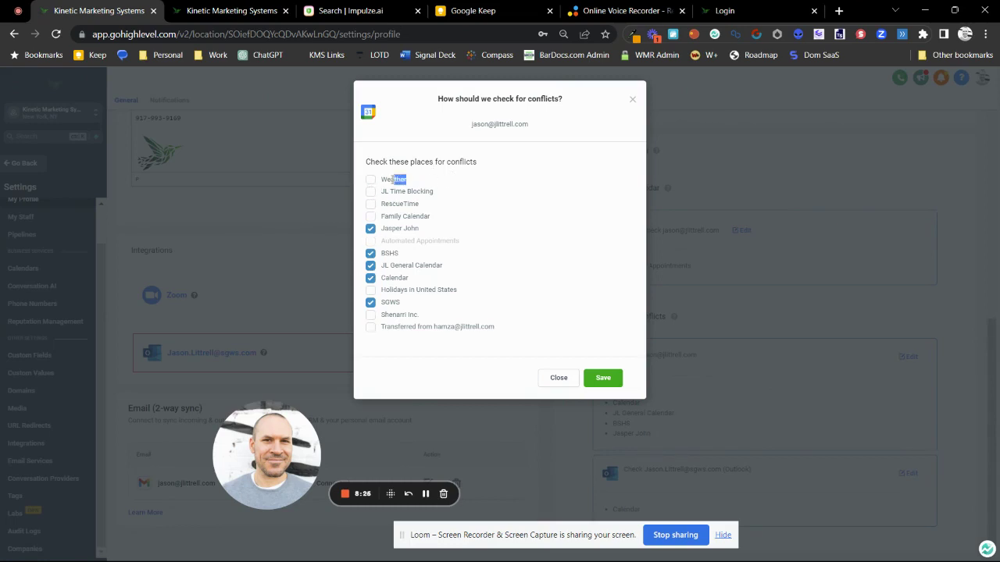
{"action": "left_click", "coordinate": [430, 180]}
{"action": "left_click_drag", "start_coordinate": [447, 194], "coordinate": [381, 193]}
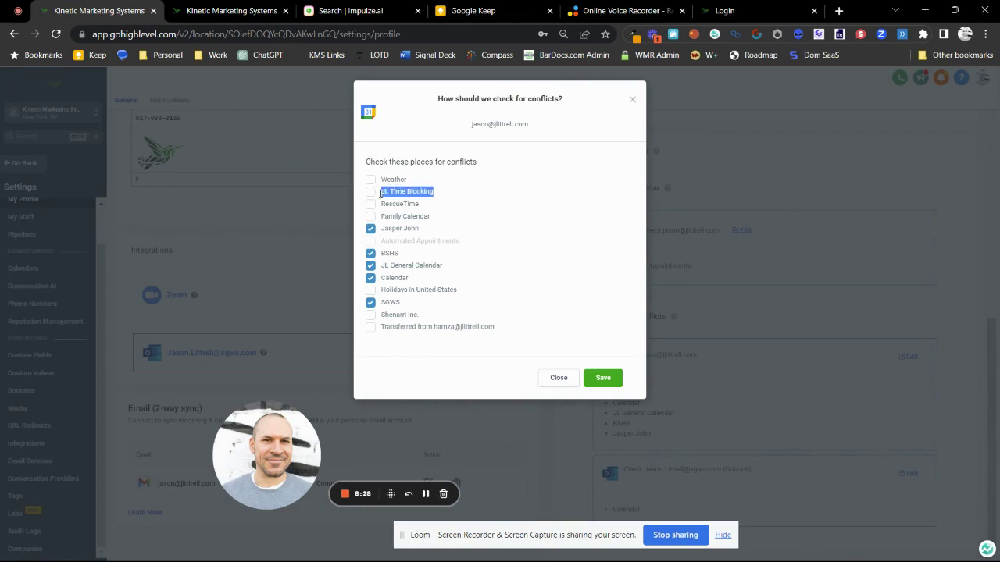
{"action": "left_click", "coordinate": [487, 195]}
{"action": "left_click", "coordinate": [557, 379]}
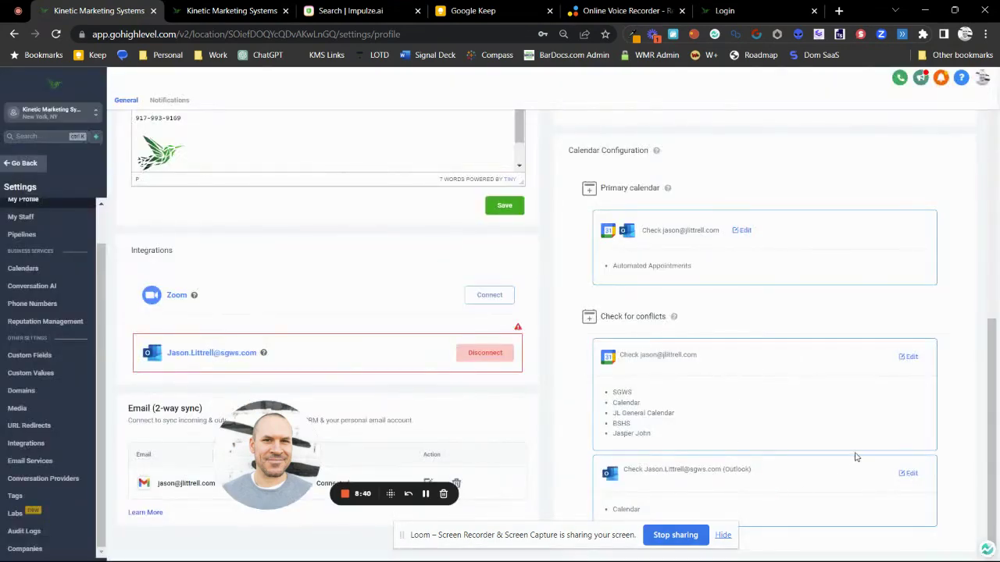
Examine the Outlook conflict-check options, including Birthdays and United States holidays, and close the settings without saving
{"action": "left_click", "coordinate": [910, 474]}
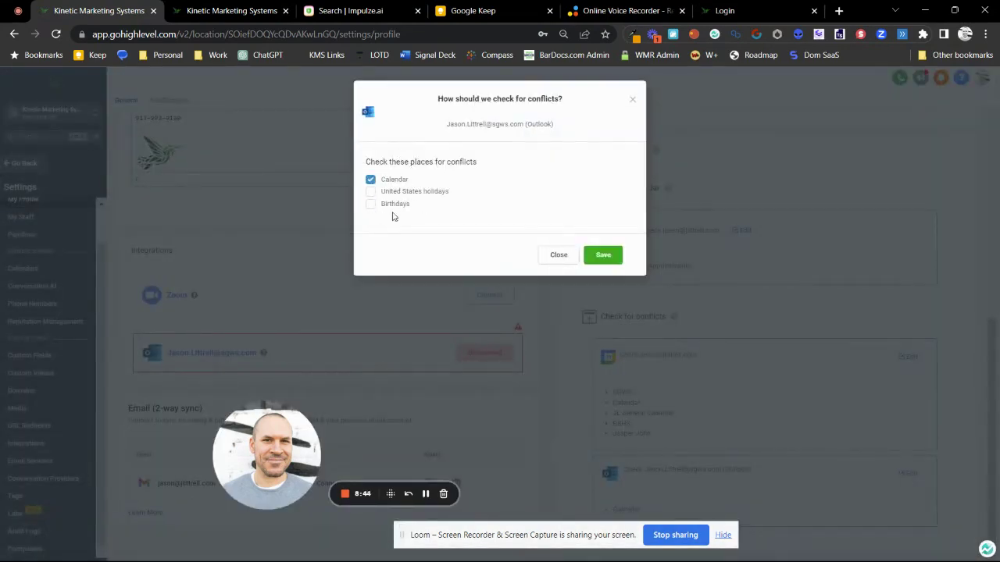
{"action": "left_click_drag", "start_coordinate": [418, 209], "coordinate": [356, 210]}
{"action": "left_click", "coordinate": [433, 210]}
{"action": "left_click_drag", "start_coordinate": [393, 204], "coordinate": [473, 198]}
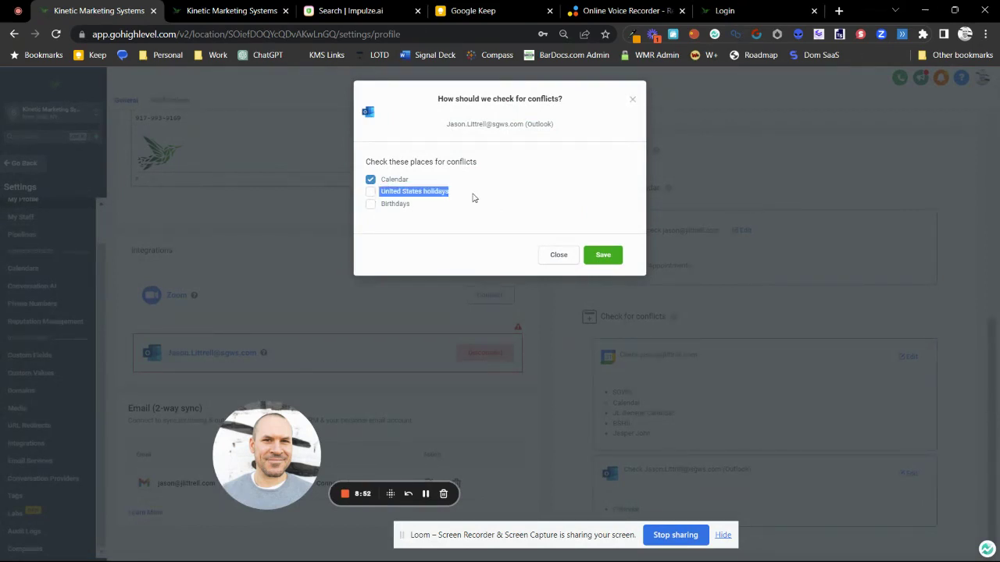
{"action": "left_click", "coordinate": [469, 194]}
{"action": "left_click", "coordinate": [557, 254]}
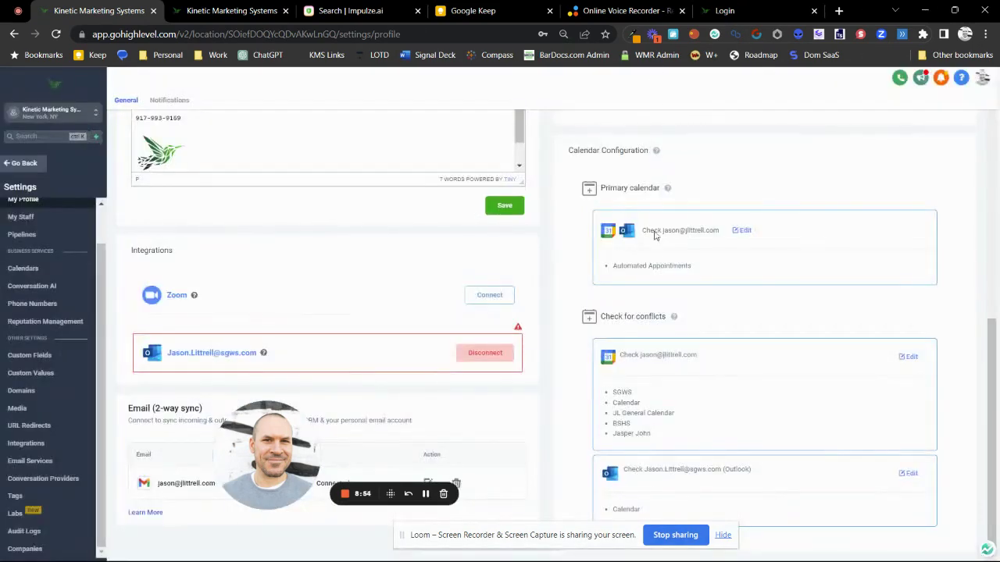
{"action": "left_click_drag", "start_coordinate": [268, 492], "coordinate": [504, 499]}
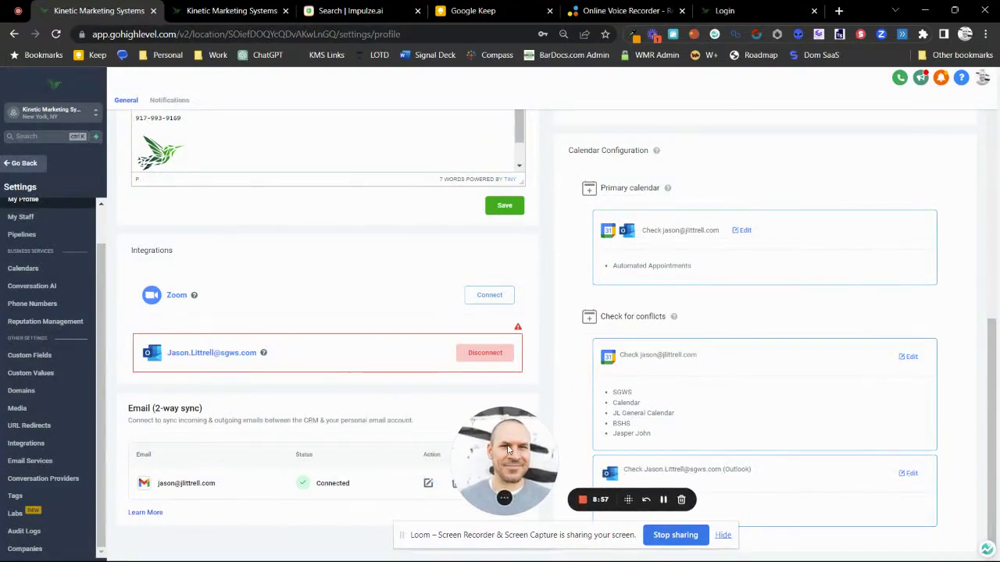
{"action": "left_click", "coordinate": [663, 500]}
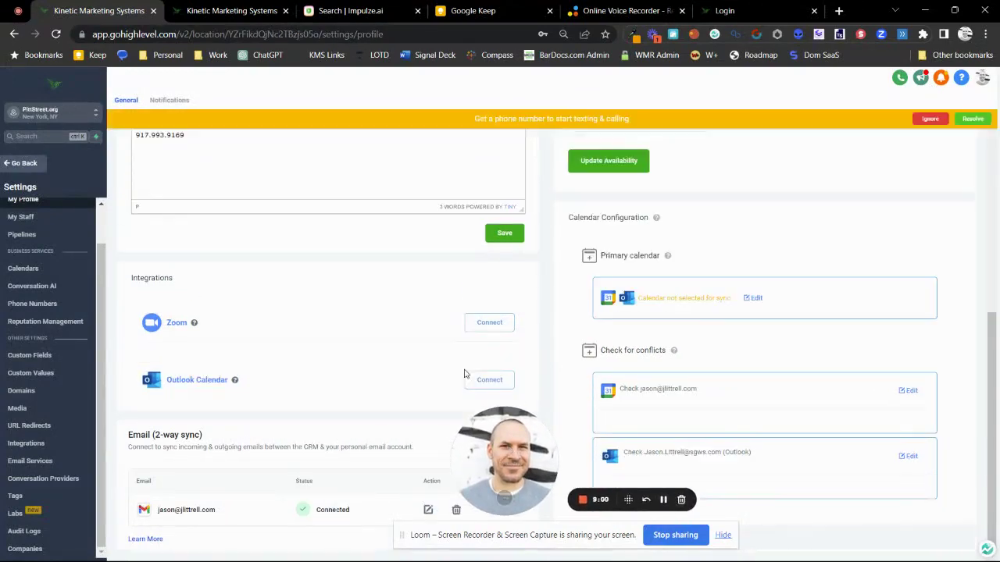
Ignore the phone number notice in the PittStreet.org account and leave Settings for the Launchpad
{"action": "scroll", "coordinate": [465, 374], "scroll_direction": "up", "scroll_amount": 6}
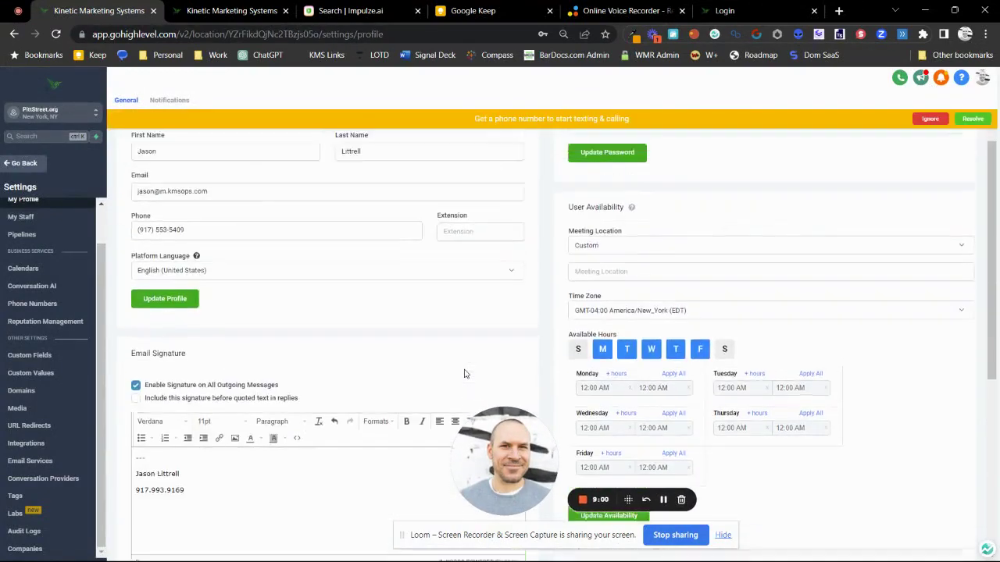
{"action": "left_click", "coordinate": [929, 119]}
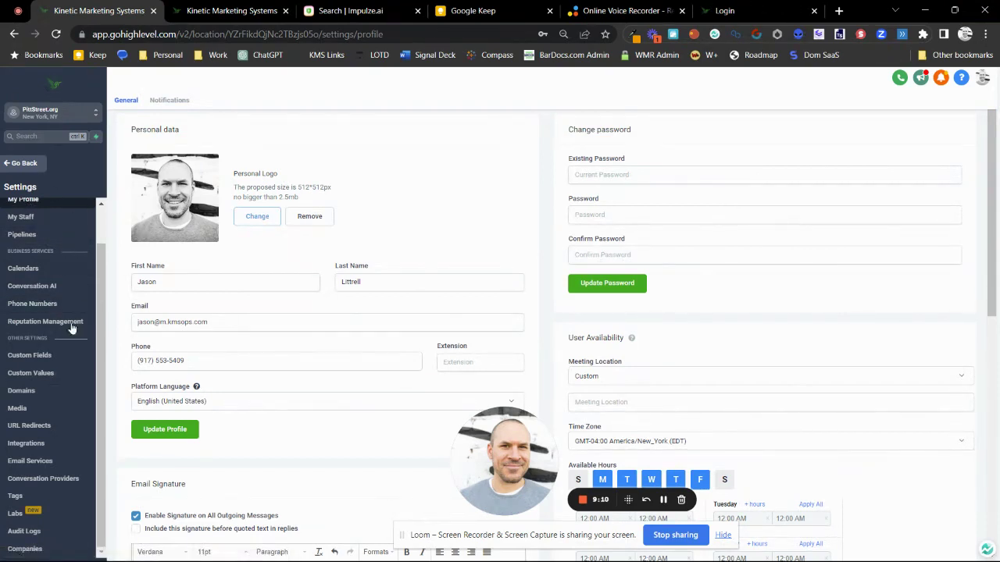
{"action": "left_click", "coordinate": [24, 164]}
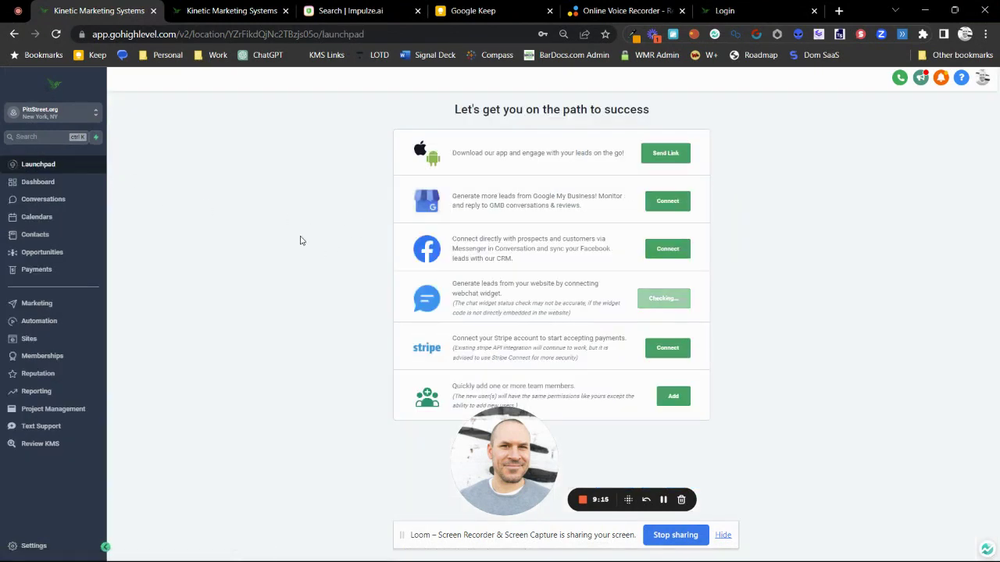
Open the Review KMS page and look through the video testimonial instructions and form
{"action": "left_click_drag", "start_coordinate": [520, 442], "coordinate": [203, 462]}
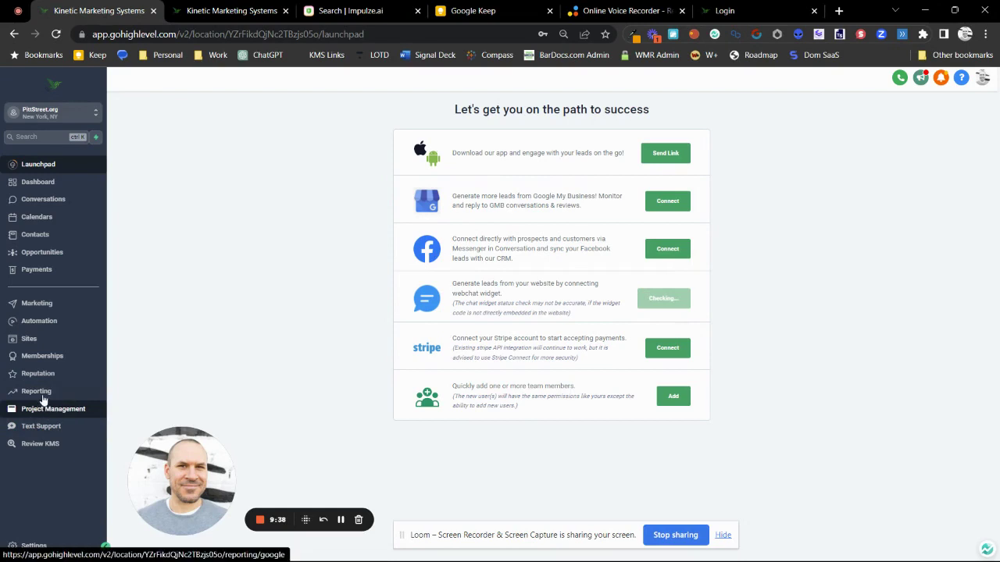
{"action": "left_click", "coordinate": [45, 445]}
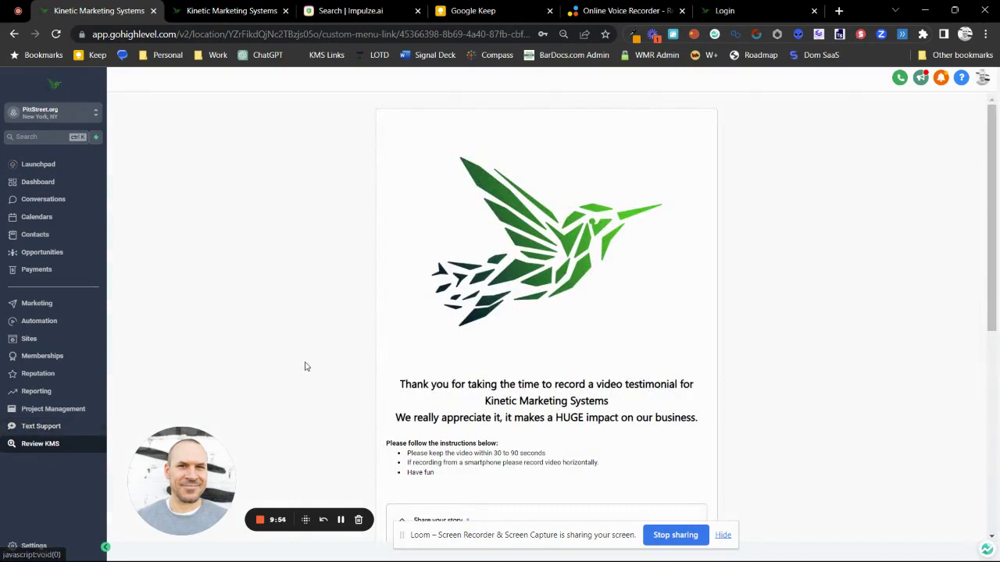
{"action": "mouse_move", "coordinate": [66, 452]}
{"action": "left_mouse_down"}
{"action": "mouse_move", "coordinate": [24, 444]}
{"action": "mouse_move", "coordinate": [55, 465]}
{"action": "left_mouse_up"}
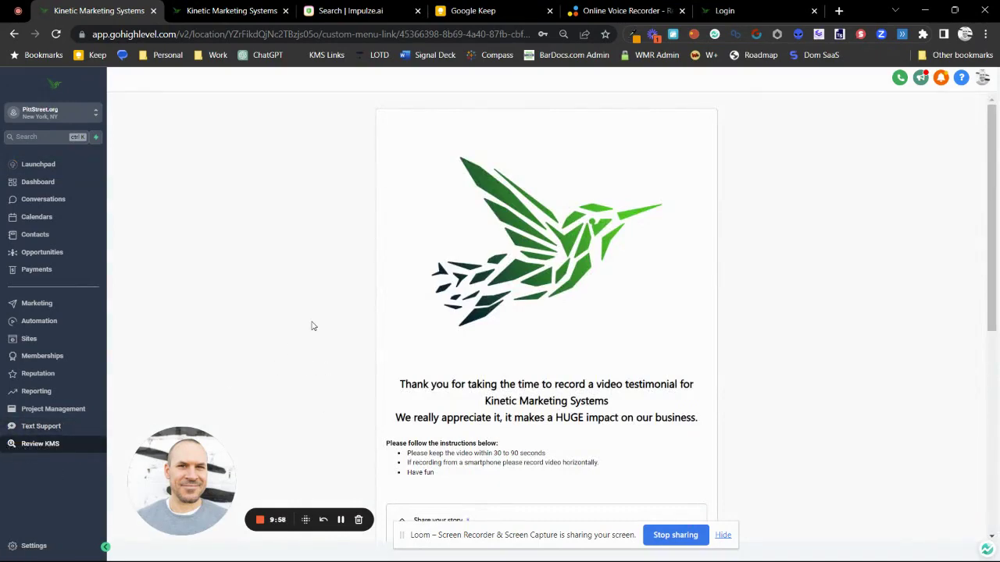
{"action": "scroll", "coordinate": [311, 326], "scroll_direction": "down", "scroll_amount": 5}
{"action": "scroll", "coordinate": [311, 326], "scroll_direction": "up", "scroll_amount": 5}
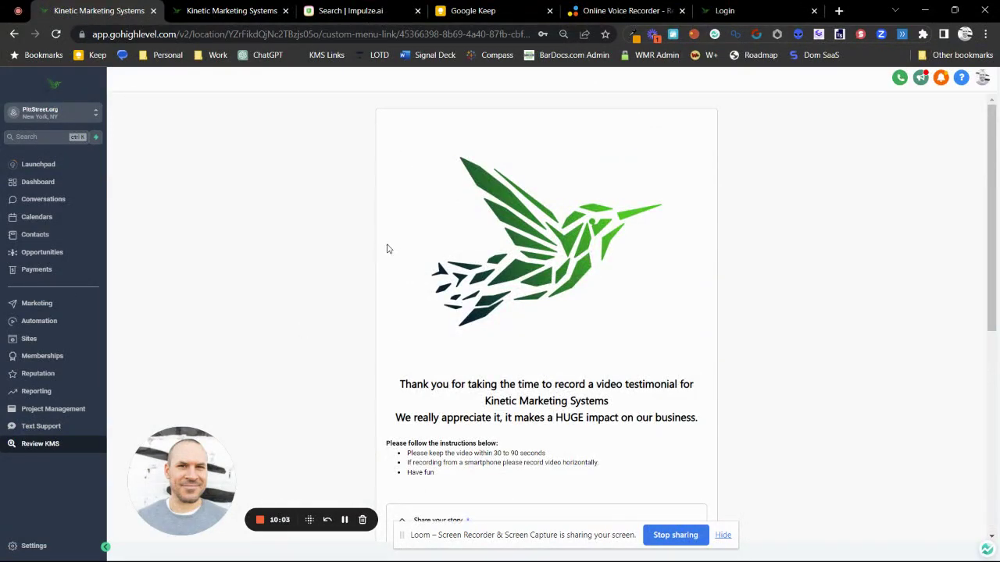
Review the video testimonial form from its instructions to the rating and consent fields, and return to the Launchpad
{"action": "scroll", "coordinate": [390, 243], "scroll_direction": "down", "scroll_amount": 5}
{"action": "scroll", "coordinate": [393, 243], "scroll_direction": "up", "scroll_amount": 5}
{"action": "scroll", "coordinate": [394, 244], "scroll_direction": "down", "scroll_amount": 5}
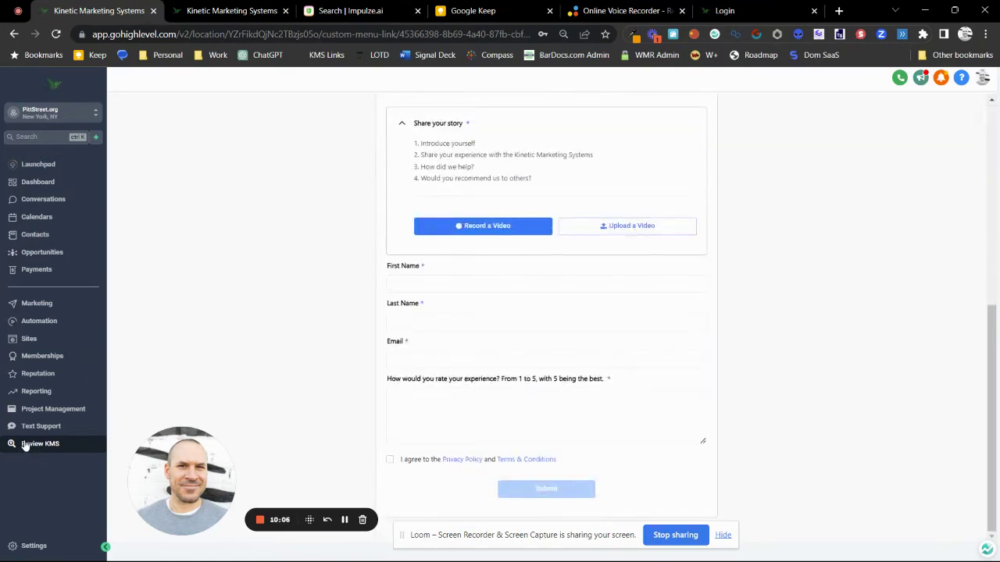
{"action": "left_click", "coordinate": [47, 164]}
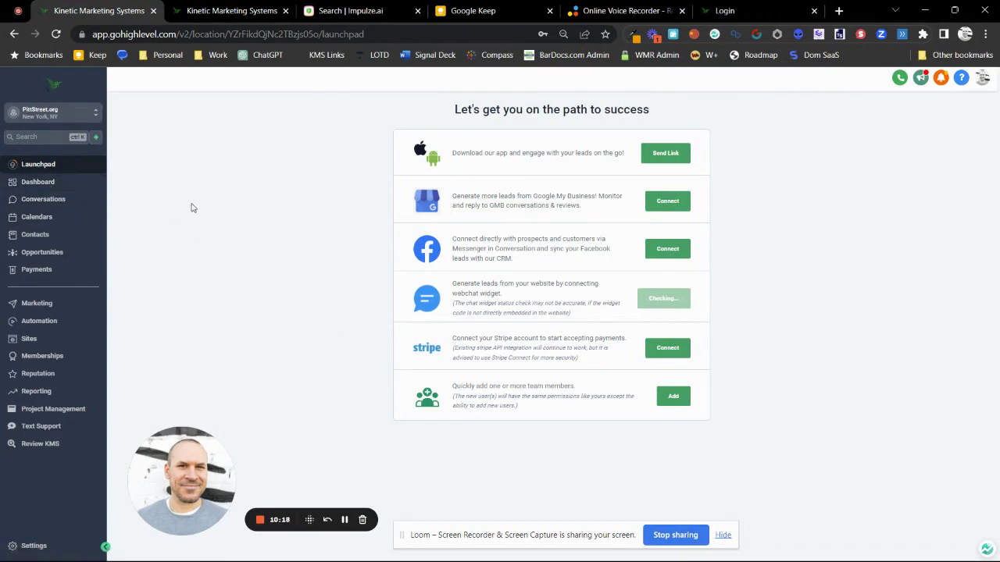
Open the Dashboard and examine the PittStreet.org account's opportunities, pipeline value and conversion rate
{"action": "left_click", "coordinate": [52, 184]}
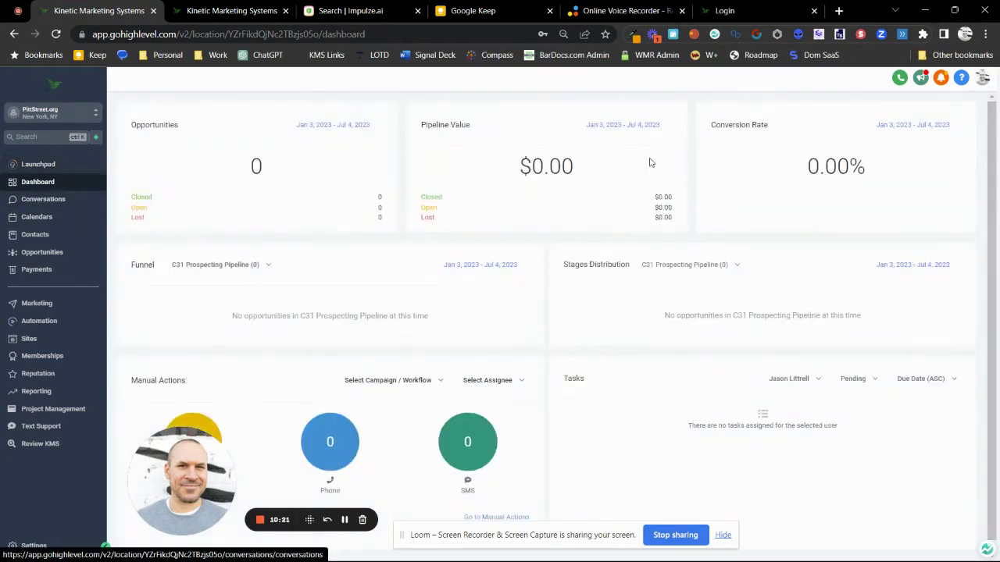
{"action": "left_click_drag", "start_coordinate": [238, 178], "coordinate": [311, 179]}
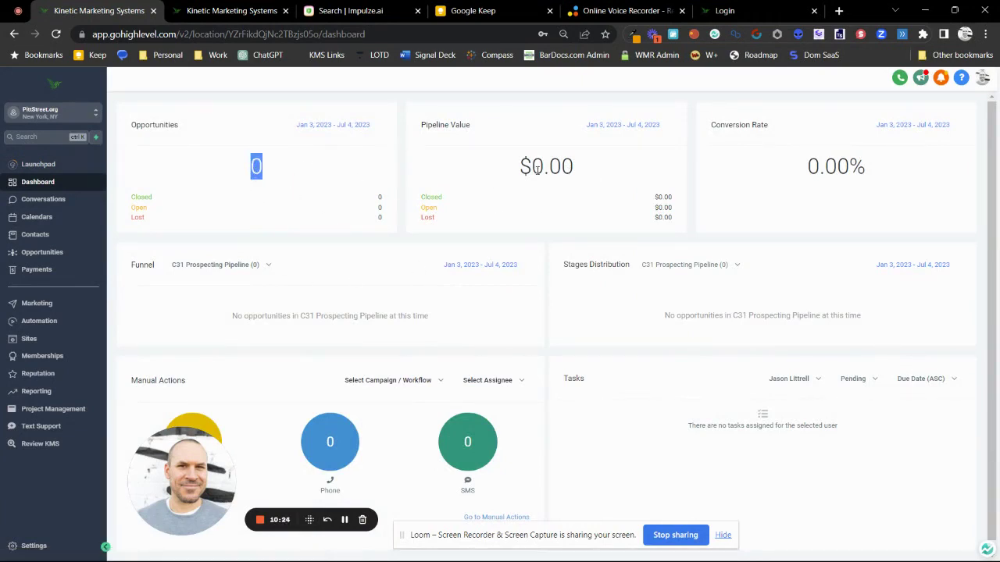
{"action": "left_click_drag", "start_coordinate": [517, 174], "coordinate": [581, 175]}
{"action": "left_click", "coordinate": [601, 164]}
{"action": "left_click_drag", "start_coordinate": [814, 171], "coordinate": [784, 179]}
{"action": "left_click", "coordinate": [875, 161]}
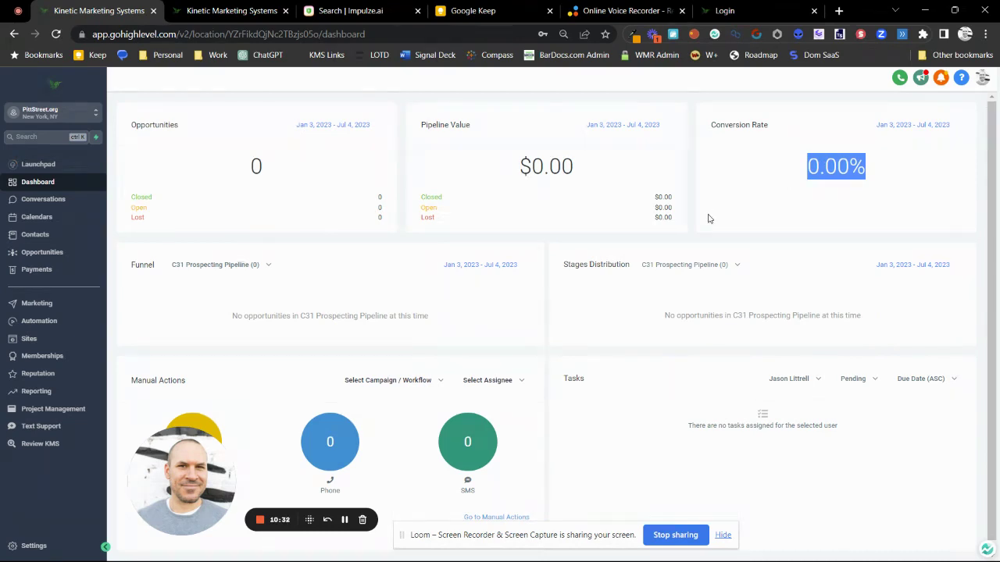
Try out the phone dialer by entering a few sample digits without placing a call, and close it
{"action": "left_click", "coordinate": [900, 81]}
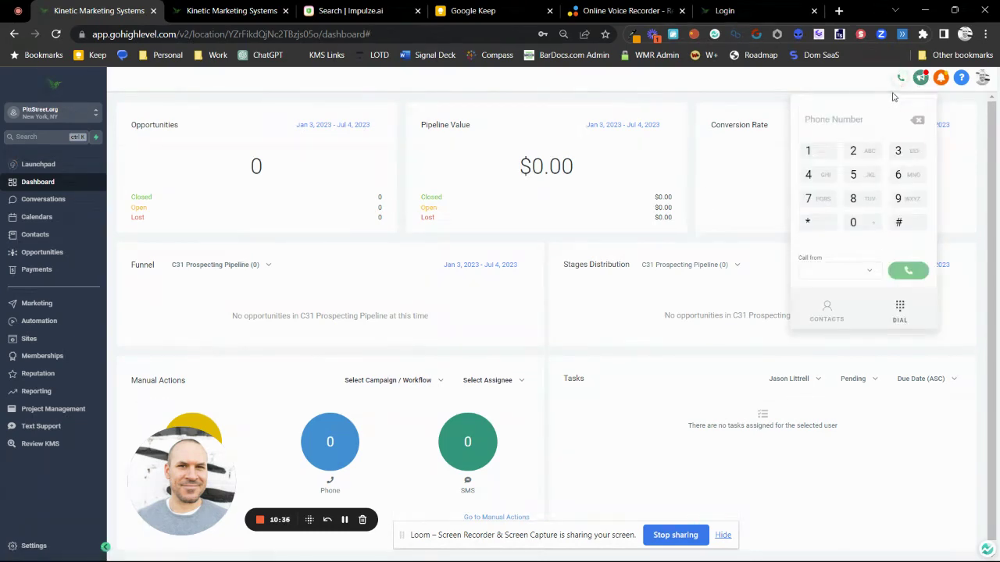
{"action": "left_click", "coordinate": [859, 197]}
{"action": "left_click", "coordinate": [860, 177]}
{"action": "left_click", "coordinate": [859, 151]}
{"action": "left_click", "coordinate": [825, 201]}
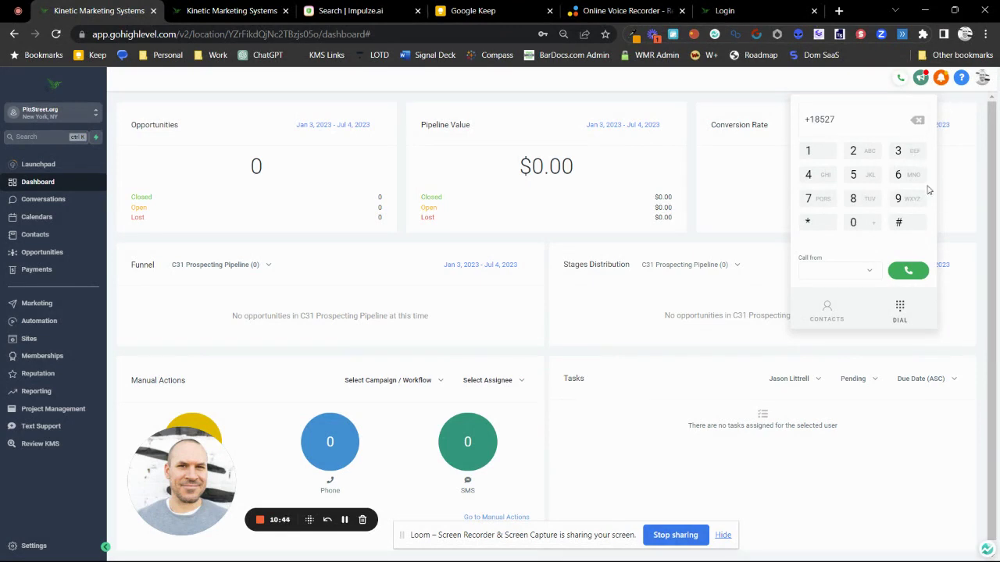
{"action": "left_click", "coordinate": [900, 81]}
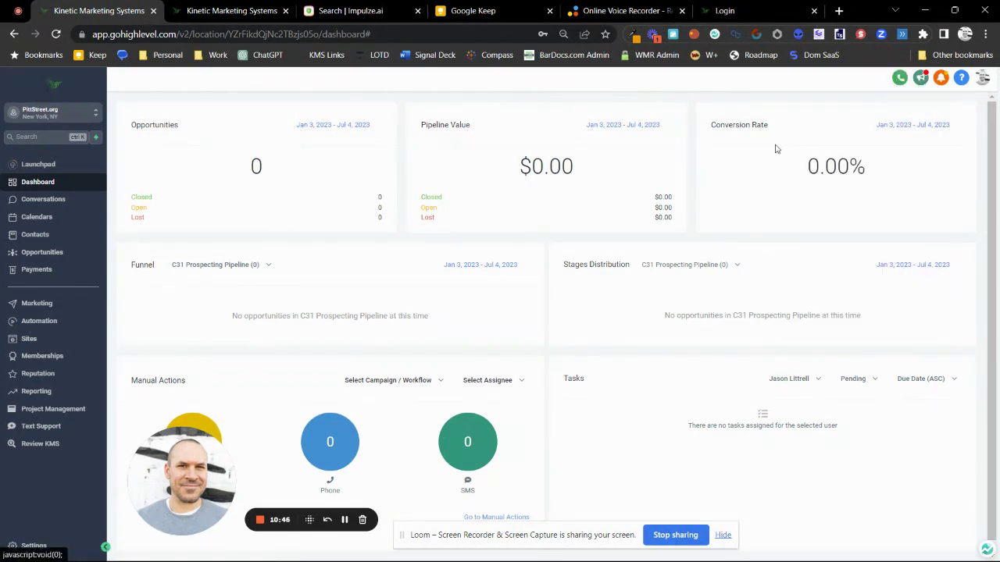
Return to the Launchpad, look over the Latest Updates announcements and close them
{"action": "left_click", "coordinate": [68, 168]}
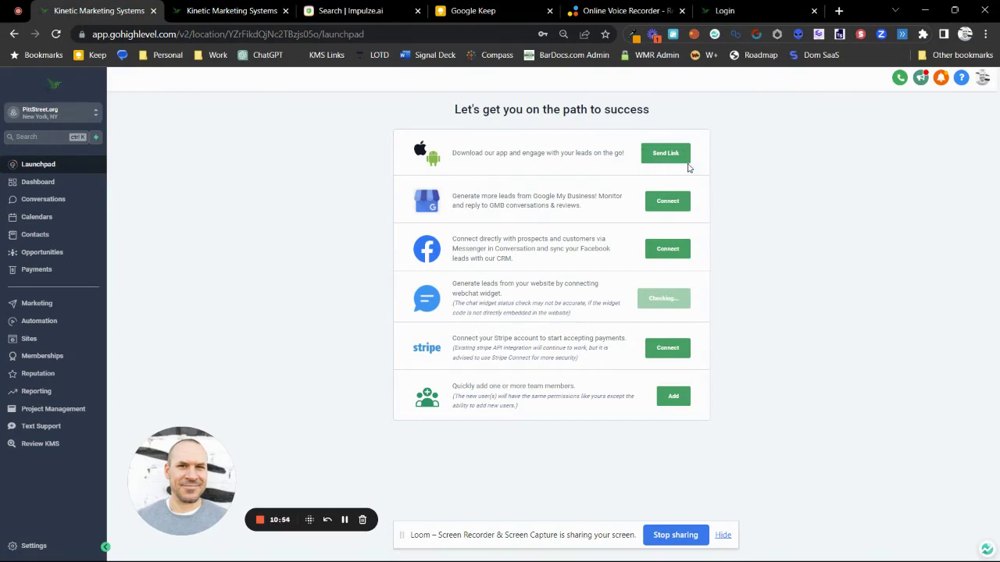
{"action": "left_click", "coordinate": [920, 79]}
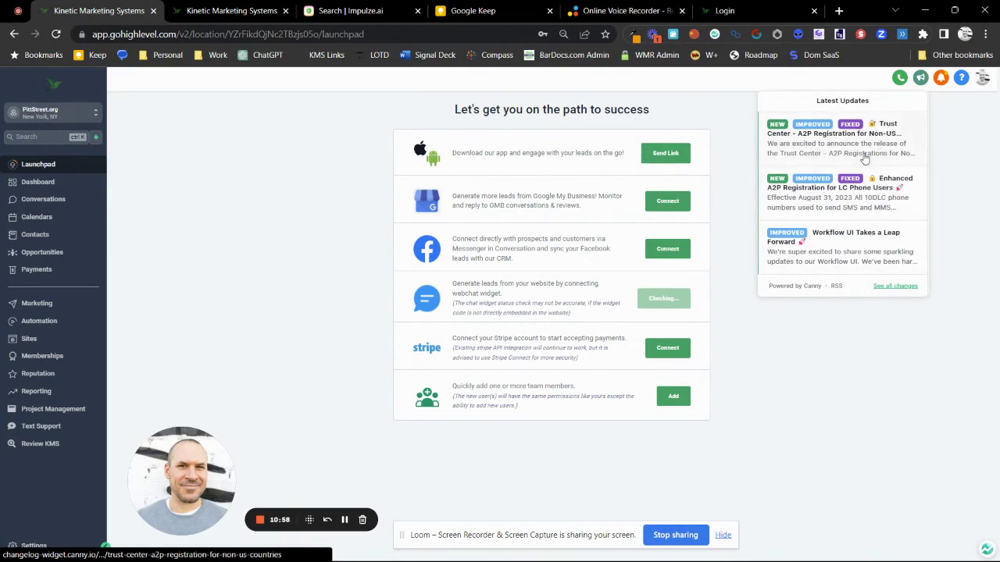
{"action": "left_click", "coordinate": [843, 82]}
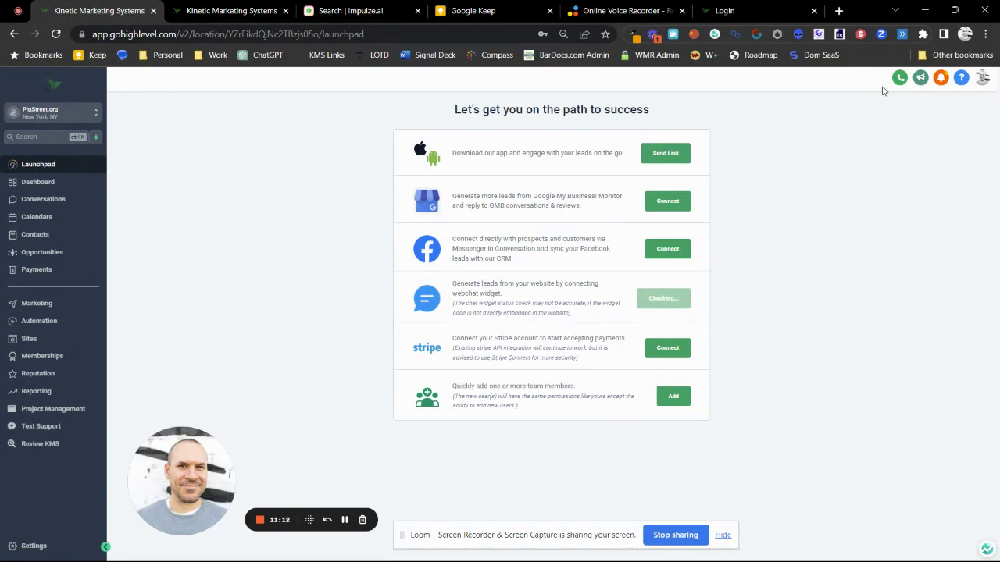
Look through the account notifications, mark them all as read and close the list
{"action": "left_click", "coordinate": [943, 80]}
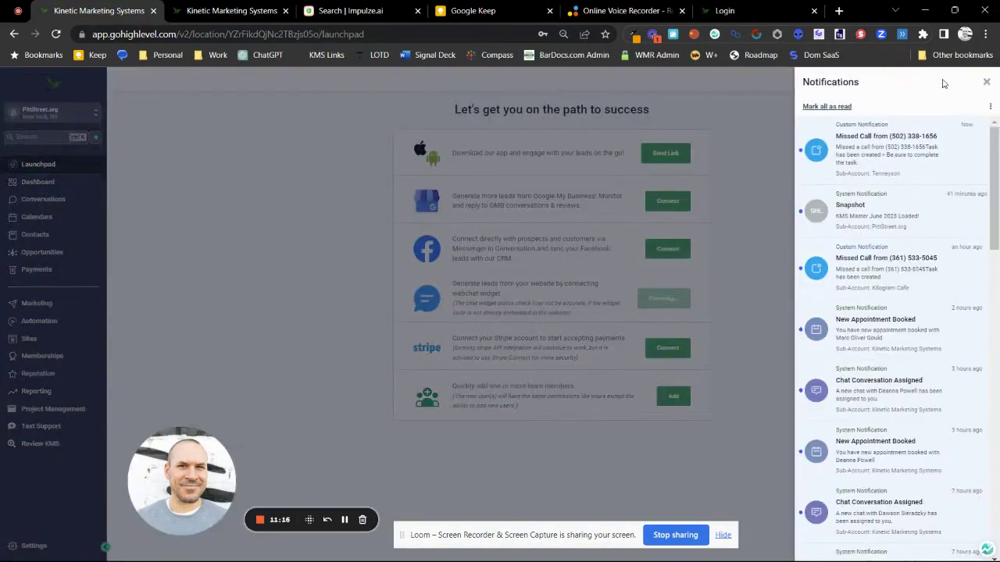
{"action": "scroll", "coordinate": [906, 308], "scroll_direction": "down", "scroll_amount": 10}
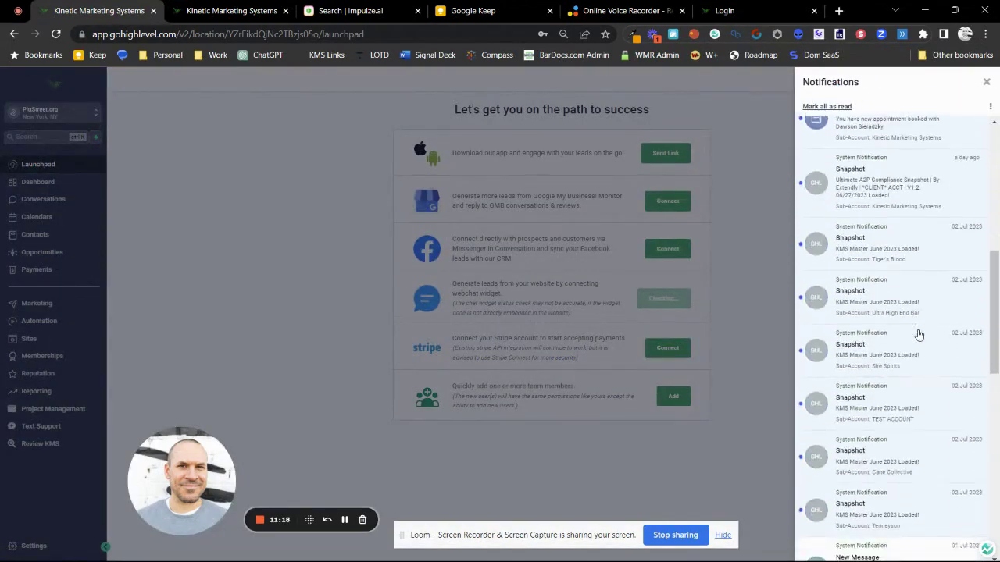
{"action": "scroll", "coordinate": [918, 334], "scroll_direction": "up", "scroll_amount": 10}
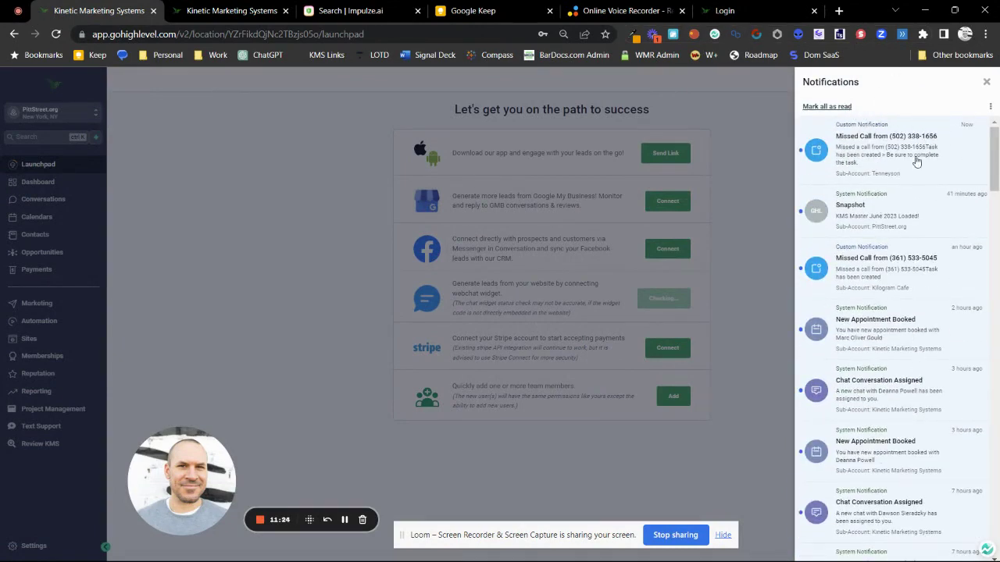
{"action": "scroll", "coordinate": [906, 285], "scroll_direction": "down", "scroll_amount": 1}
{"action": "scroll", "coordinate": [906, 285], "scroll_direction": "up", "scroll_amount": 1}
{"action": "left_click", "coordinate": [828, 107]}
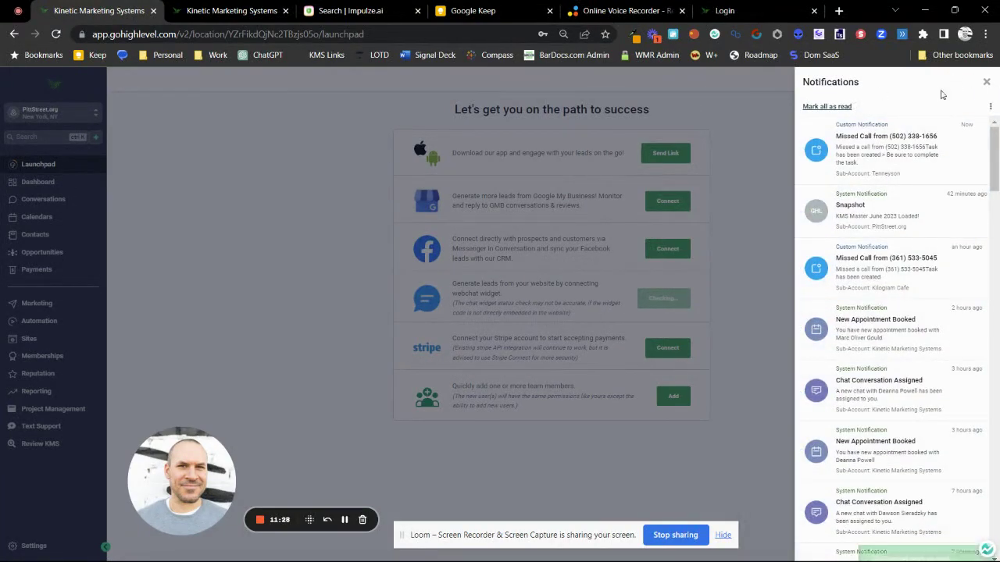
{"action": "left_click", "coordinate": [987, 81]}
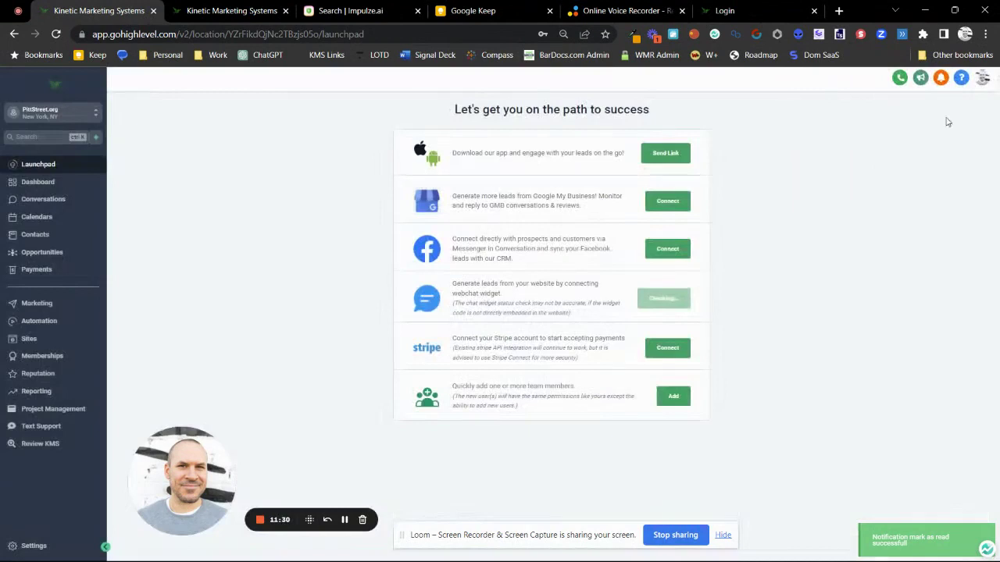
Look over the Help & Support options, and browse the Login As user list without switching users
{"action": "left_click", "coordinate": [962, 78]}
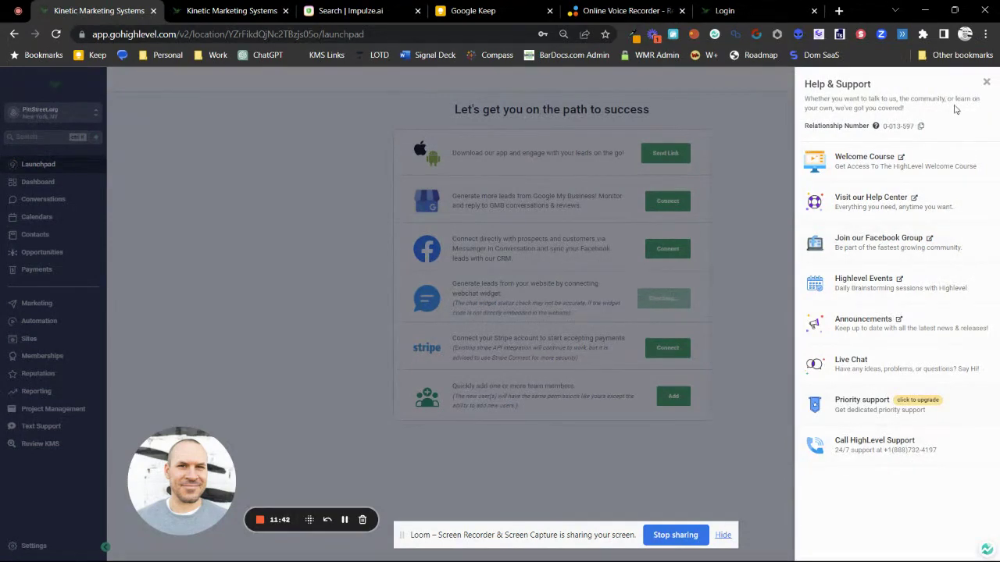
{"action": "left_click", "coordinate": [986, 82]}
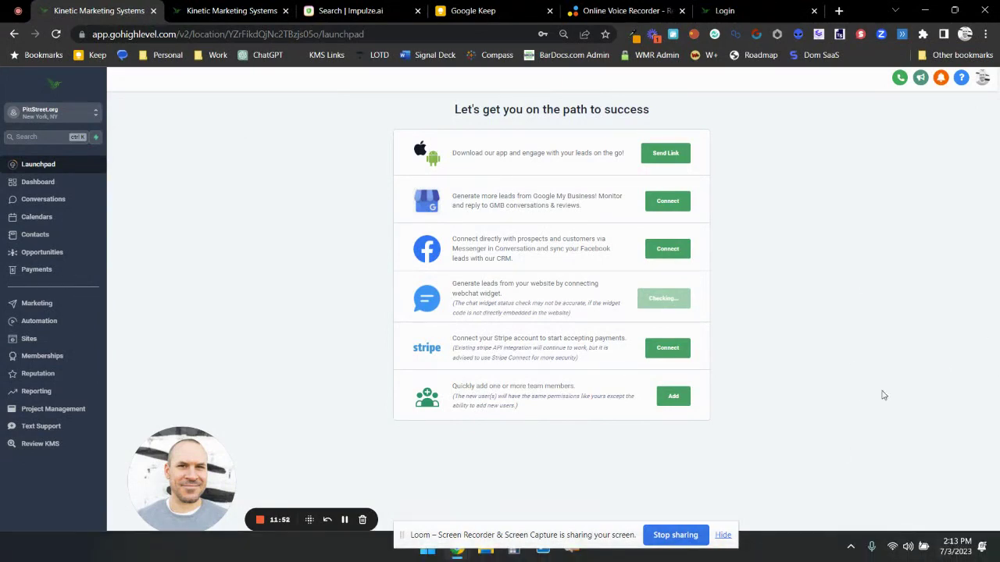
{"action": "left_click", "coordinate": [983, 79]}
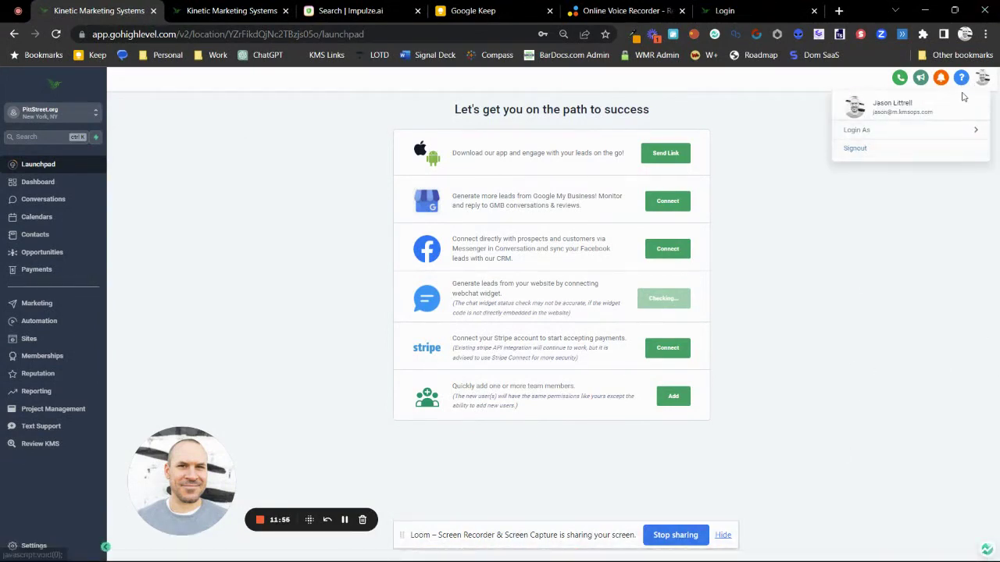
{"action": "left_click", "coordinate": [957, 136]}
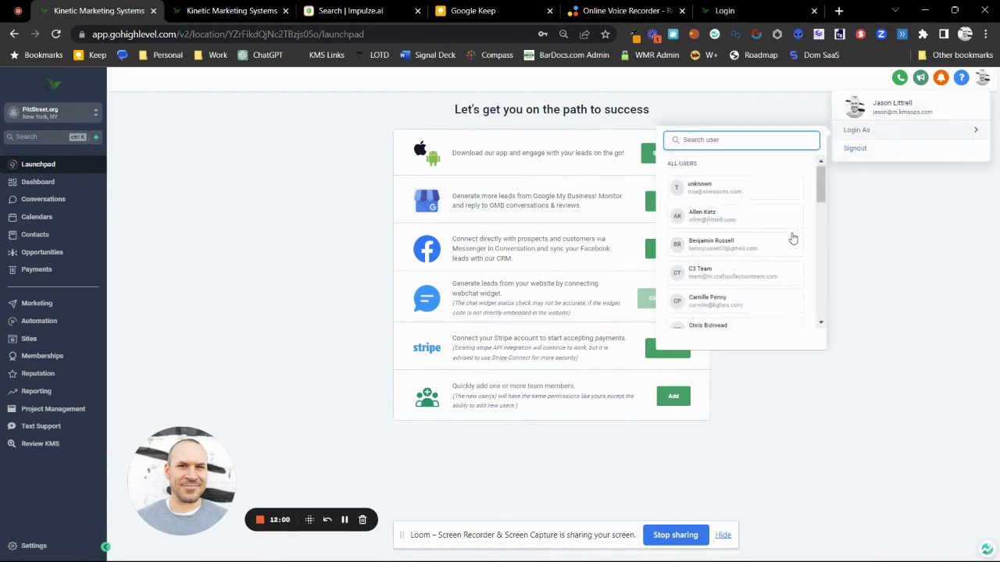
{"action": "scroll", "coordinate": [795, 239], "scroll_direction": "down", "scroll_amount": 5}
{"action": "left_click", "coordinate": [937, 278]}
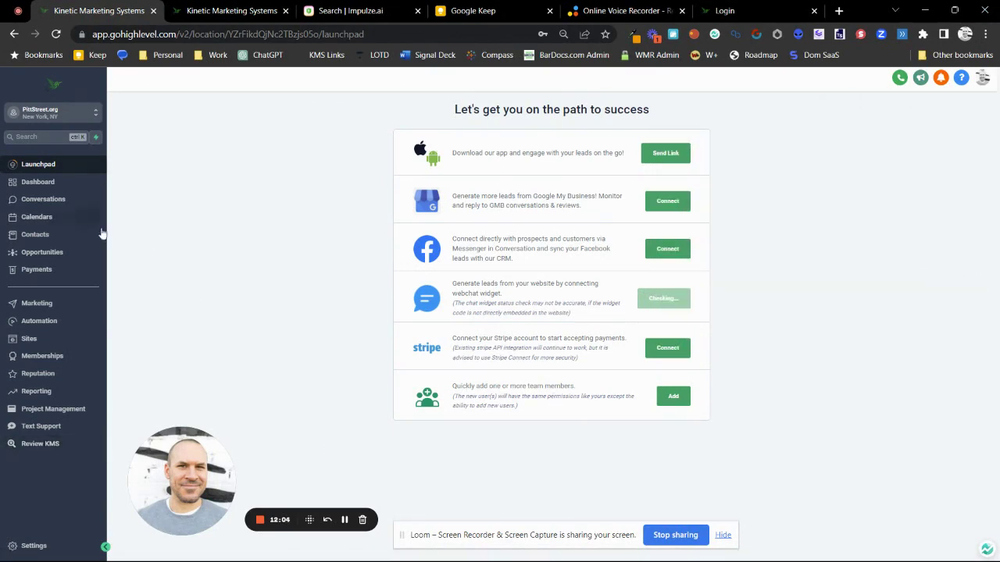
Open the Dashboard and switch from PittStreet.org to the Kinetic Marketing Systems sub-account
{"action": "left_click", "coordinate": [43, 182]}
{"action": "scroll", "coordinate": [813, 268], "scroll_direction": "down", "scroll_amount": 1}
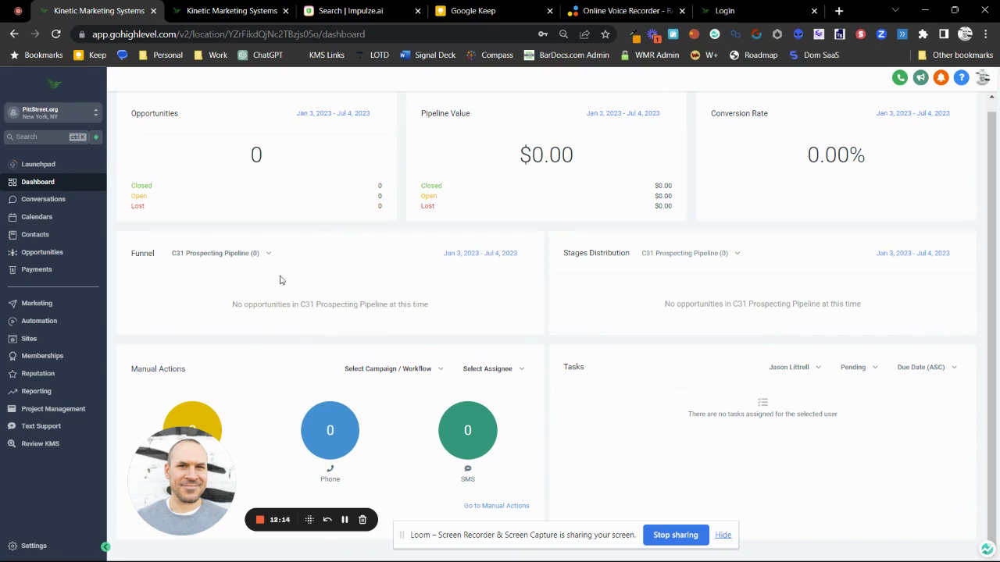
{"action": "left_click", "coordinate": [66, 112]}
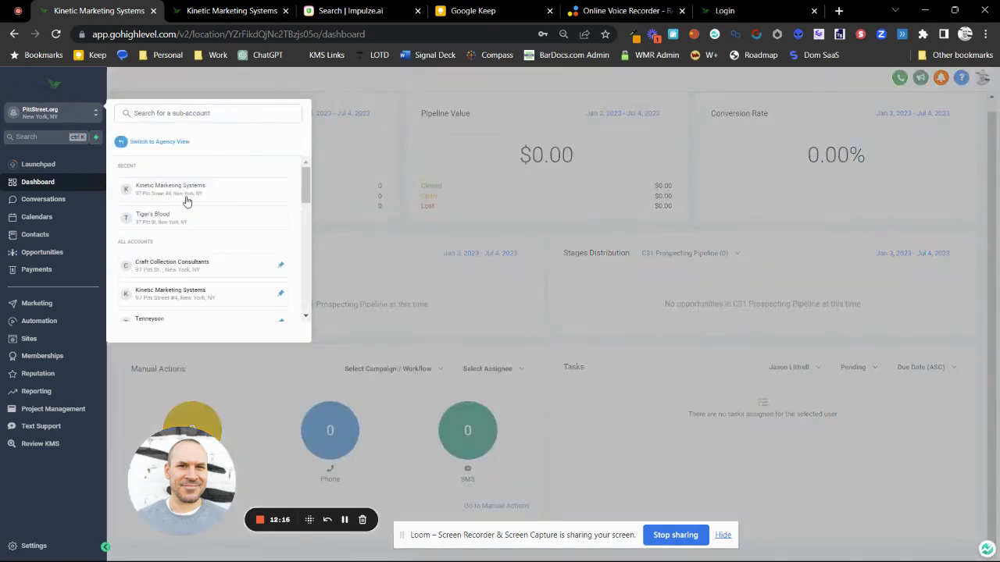
{"action": "left_click", "coordinate": [186, 203]}
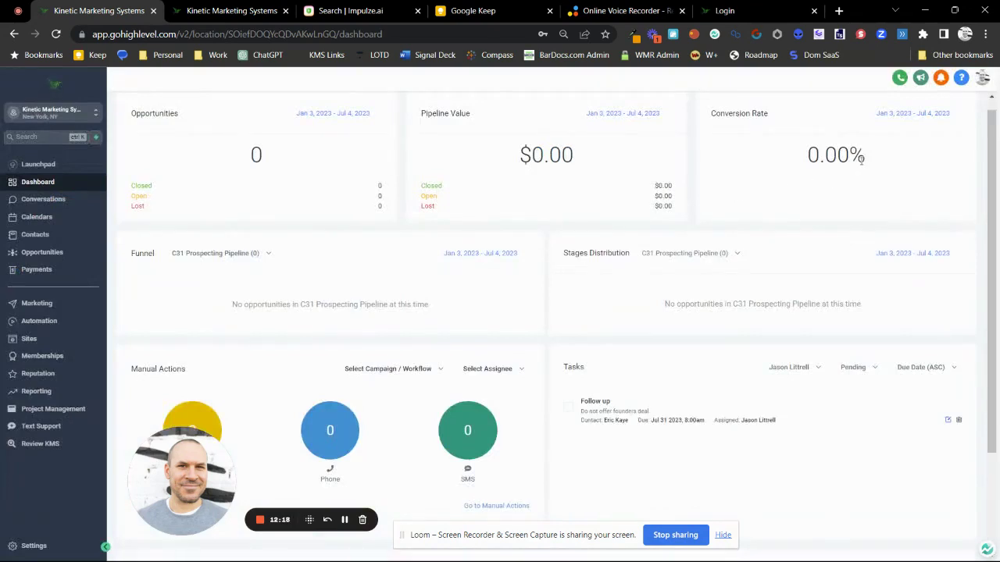
Examine the opportunities, pipeline value and conversion rate figures on the Kinetic Marketing Systems dashboard
{"action": "left_click_drag", "start_coordinate": [275, 165], "coordinate": [230, 168]}
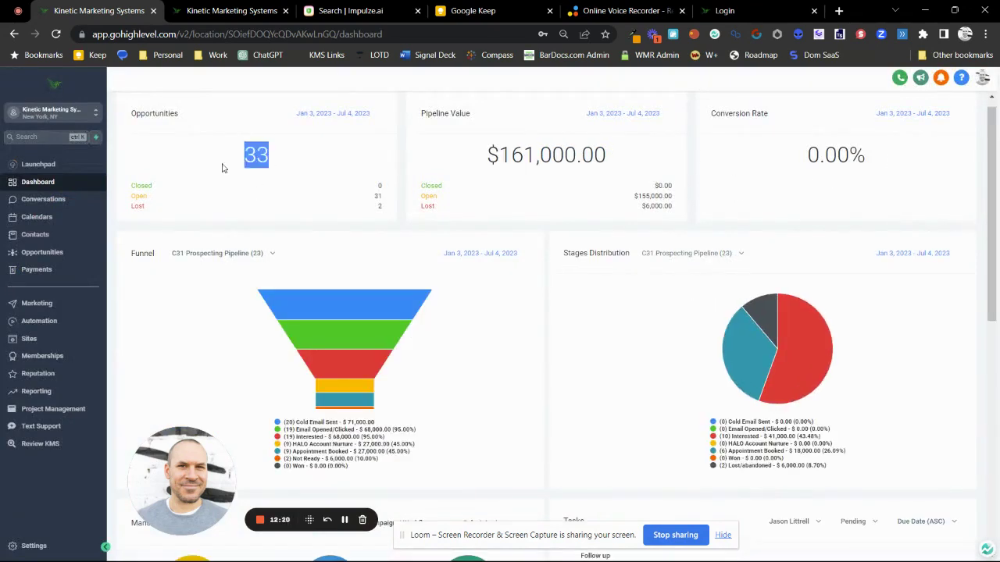
{"action": "left_click_drag", "start_coordinate": [482, 164], "coordinate": [701, 166]}
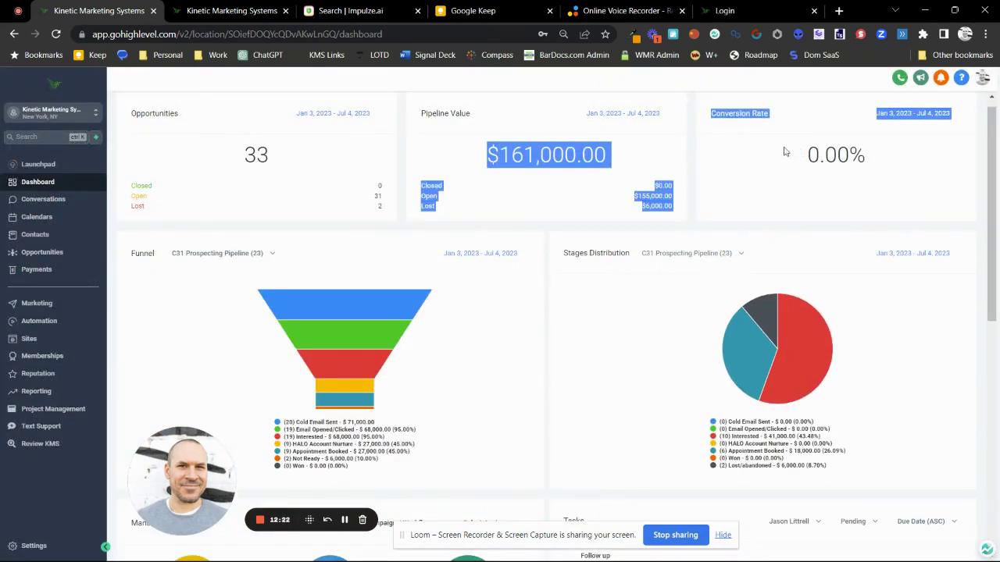
{"action": "left_click_drag", "start_coordinate": [875, 163], "coordinate": [784, 171]}
{"action": "left_click", "coordinate": [817, 145]}
Examine the C31 Prospecting Pipeline funnel and stages distribution charts, along with the manual actions and assigned tasks
{"action": "scroll", "coordinate": [770, 157], "scroll_direction": "down", "scroll_amount": 4}
{"action": "scroll", "coordinate": [771, 158], "scroll_direction": "up", "scroll_amount": 3}
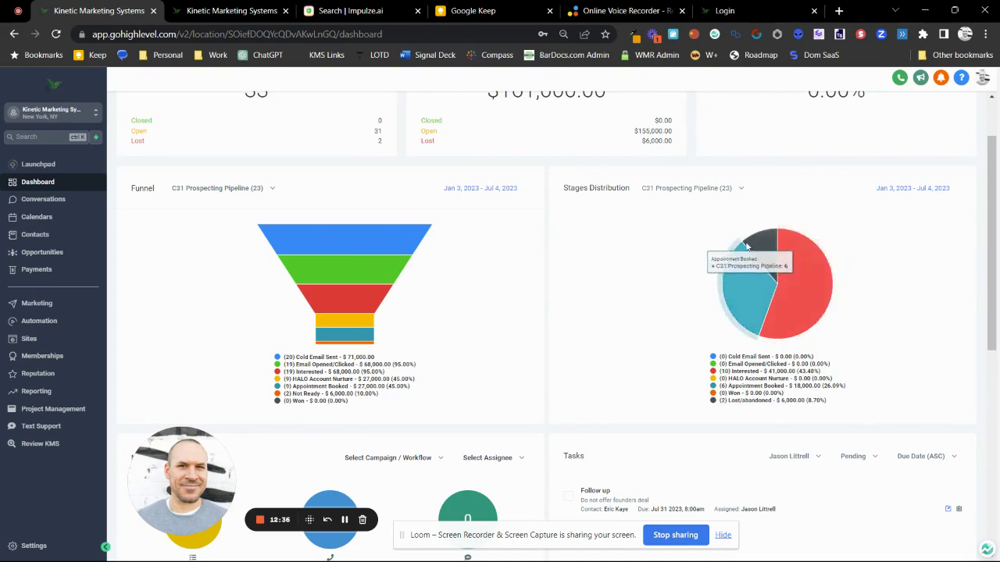
{"action": "scroll", "coordinate": [641, 272], "scroll_direction": "down", "scroll_amount": 3}
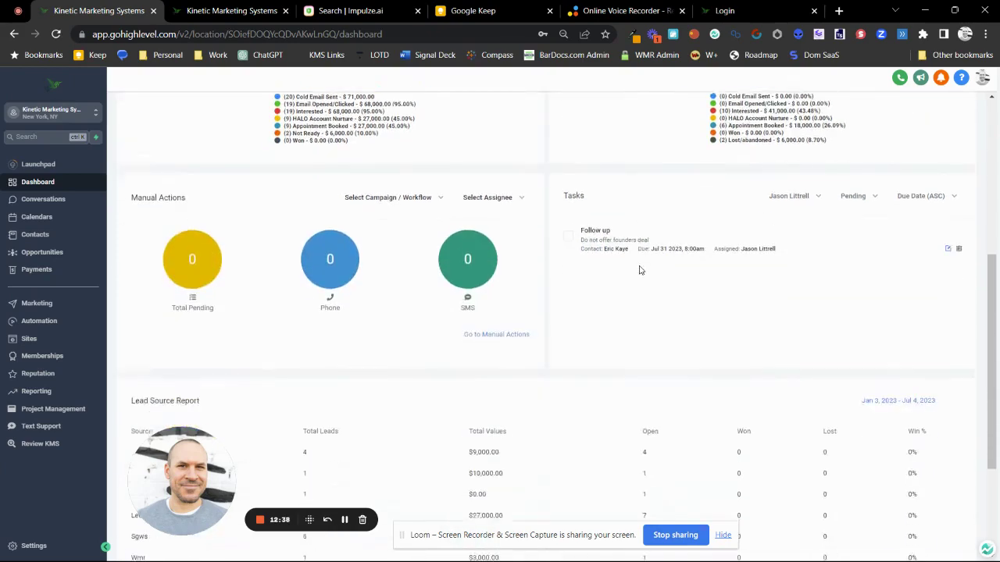
{"action": "scroll", "coordinate": [639, 271], "scroll_direction": "up", "scroll_amount": 2}
{"action": "scroll", "coordinate": [639, 270], "scroll_direction": "down", "scroll_amount": 1}
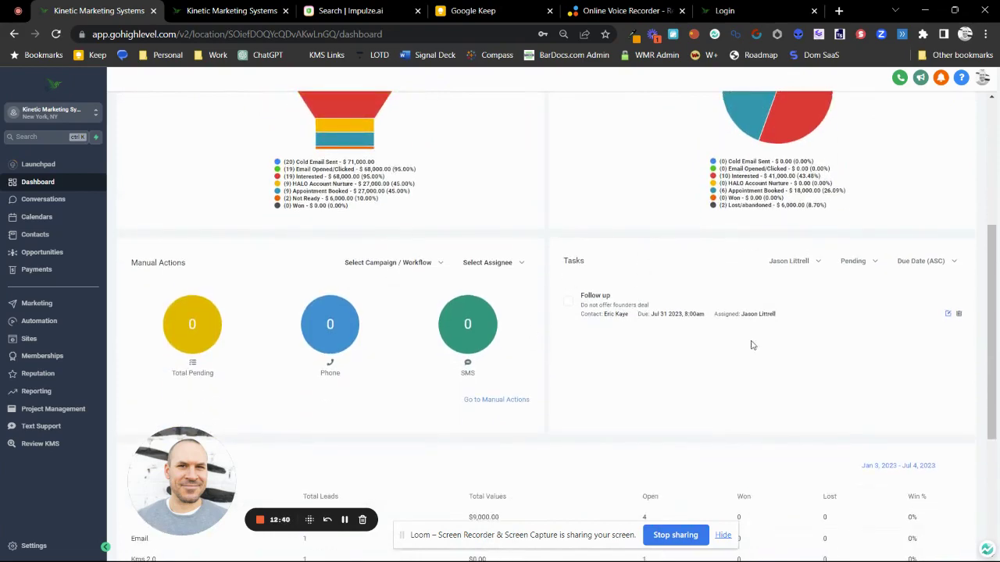
Review the leads and values per source in the Lead Source Report, and return to the dashboard's summary figures
{"action": "scroll", "coordinate": [680, 292], "scroll_direction": "down", "scroll_amount": 3}
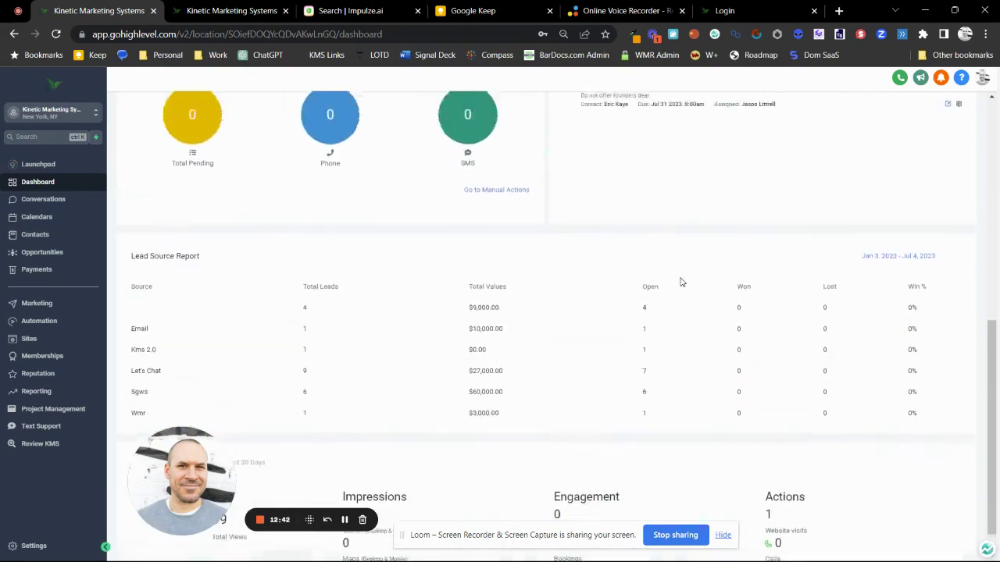
{"action": "scroll", "coordinate": [681, 282], "scroll_direction": "up", "scroll_amount": 2}
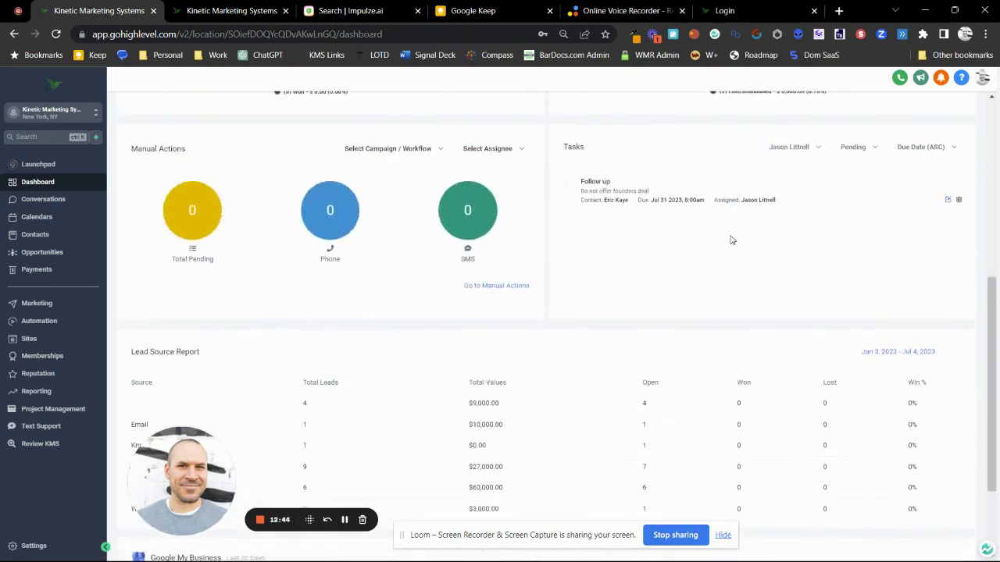
{"action": "scroll", "coordinate": [690, 191], "scroll_direction": "down", "scroll_amount": 2}
{"action": "left_click_drag", "start_coordinate": [128, 295], "coordinate": [525, 388]}
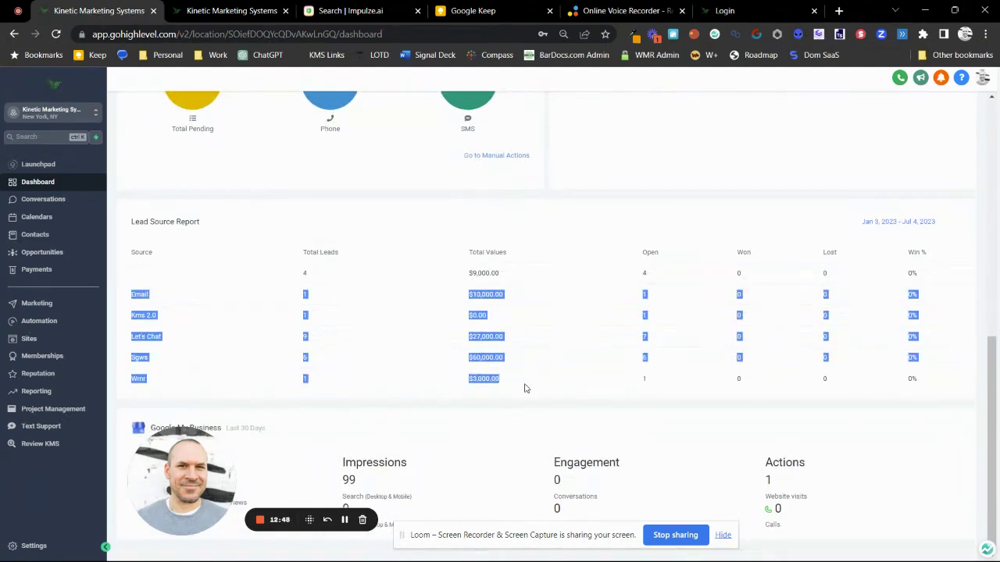
{"action": "left_click", "coordinate": [571, 384]}
{"action": "scroll", "coordinate": [571, 348], "scroll_direction": "up", "scroll_amount": 8}
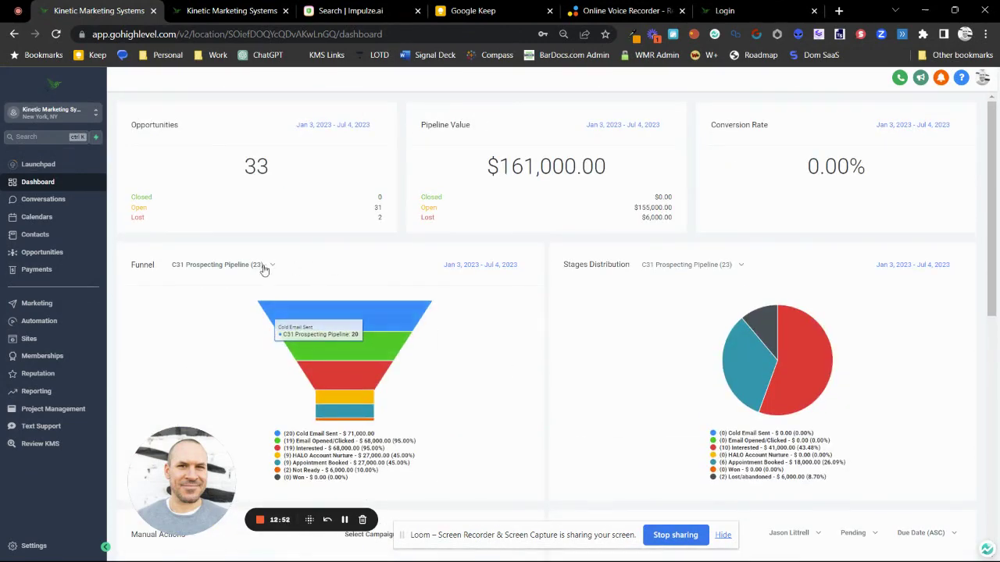
{"action": "scroll", "coordinate": [182, 340], "scroll_direction": "down", "scroll_amount": 3}
{"action": "scroll", "coordinate": [182, 334], "scroll_direction": "up", "scroll_amount": 3}
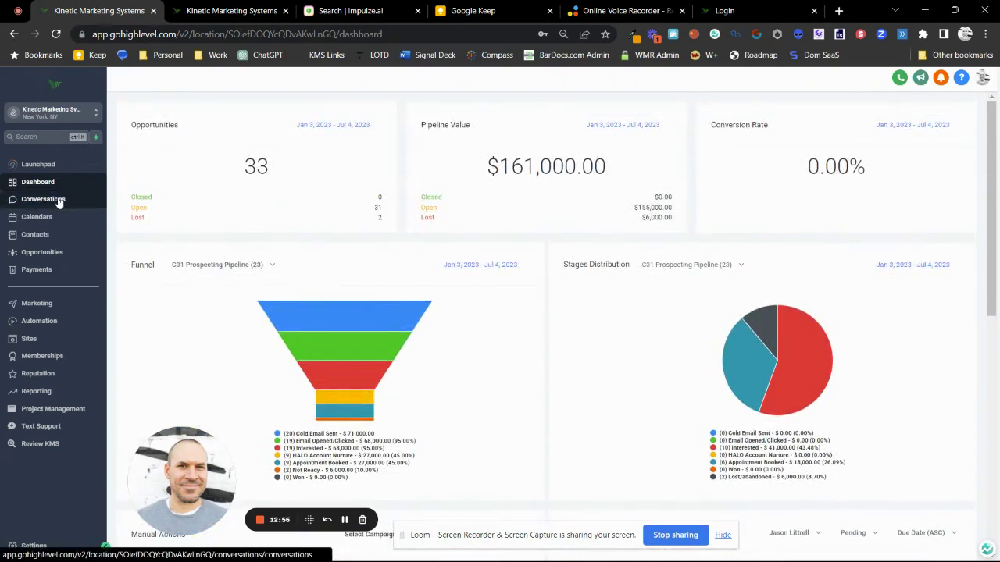
Open Conversations and review the Recents, Starred and All conversation lists
{"action": "left_click", "coordinate": [59, 202]}
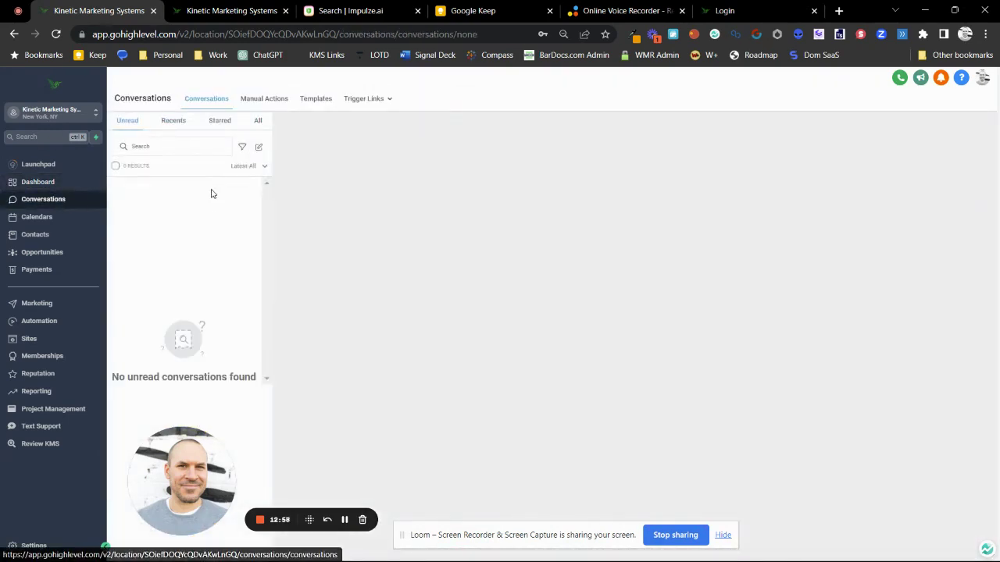
{"action": "left_click", "coordinate": [174, 122]}
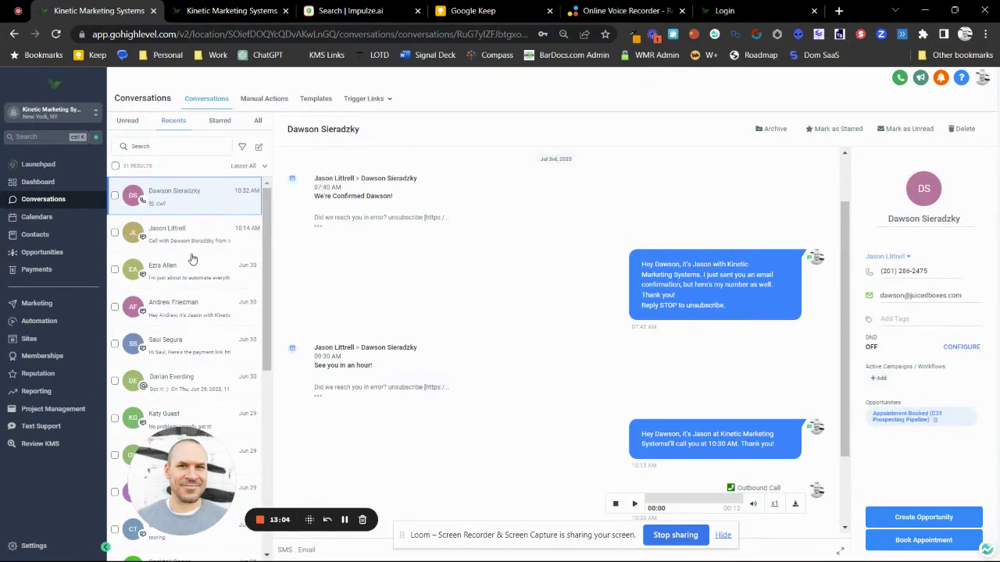
{"action": "scroll", "coordinate": [536, 310], "scroll_direction": "down", "scroll_amount": 2}
{"action": "scroll", "coordinate": [536, 310], "scroll_direction": "up", "scroll_amount": 3}
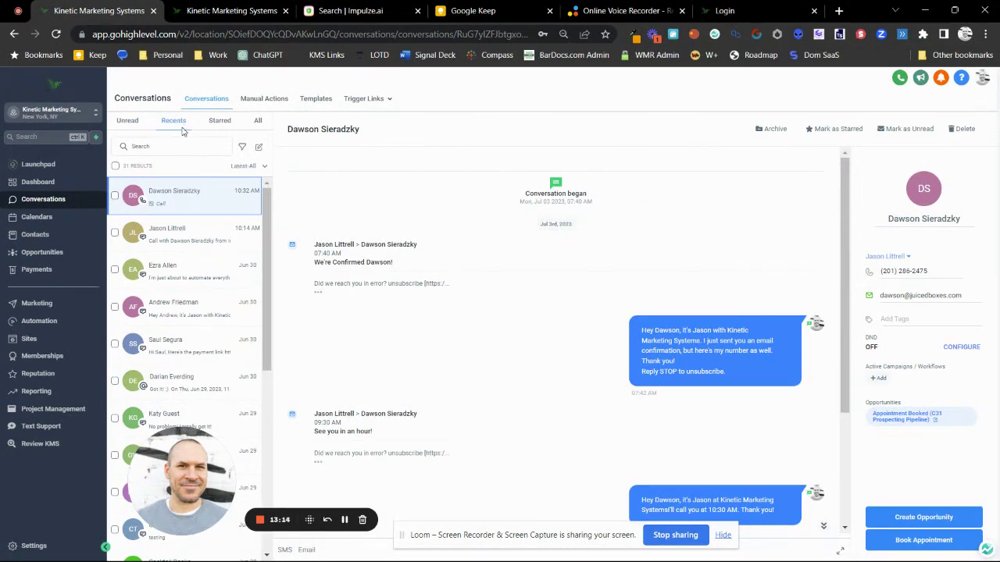
{"action": "left_click", "coordinate": [219, 123]}
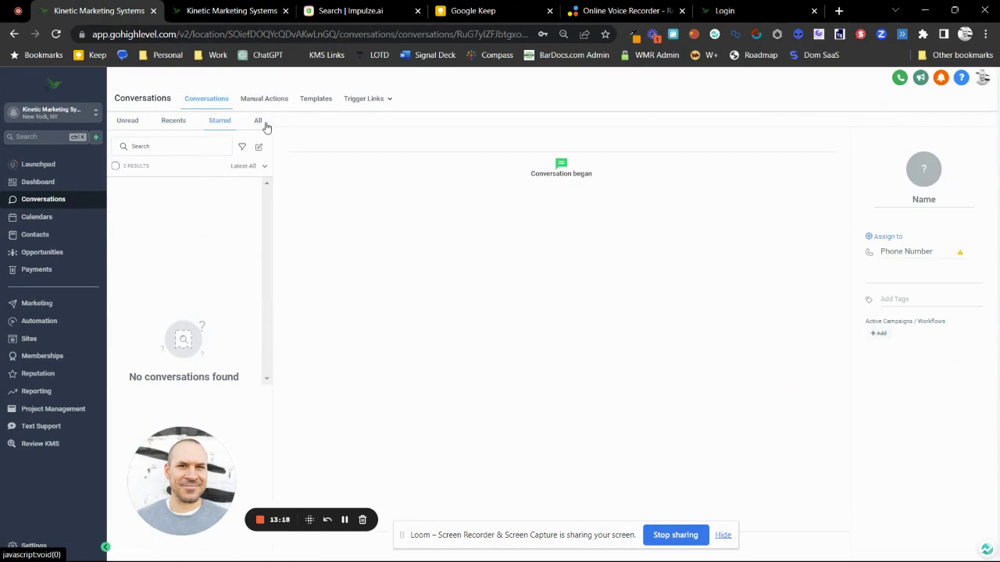
{"action": "left_click", "coordinate": [264, 125]}
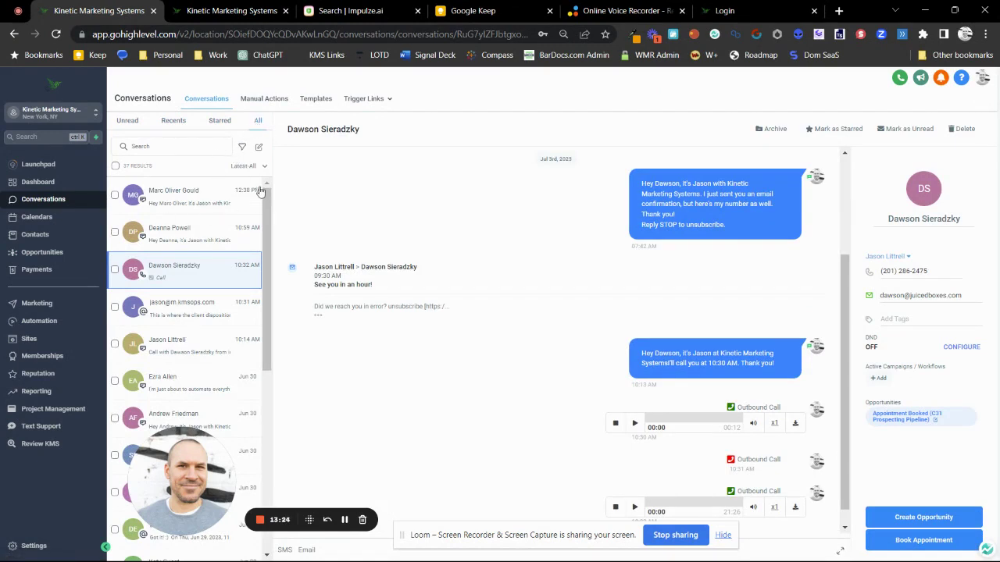
Review the quick filter options without applying any, and read through the open contact's message thread
{"action": "left_click", "coordinate": [243, 147]}
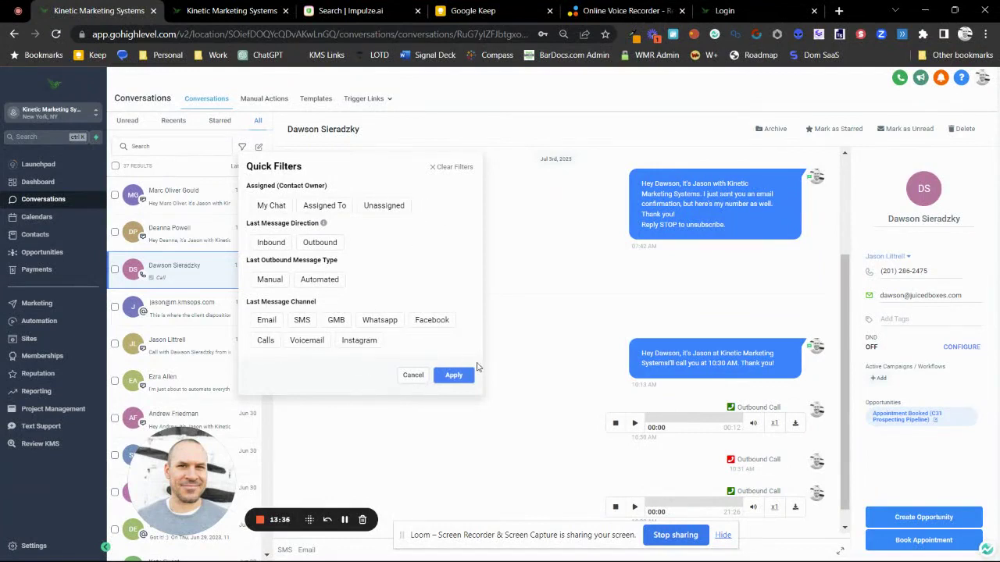
{"action": "left_click", "coordinate": [411, 376]}
{"action": "scroll", "coordinate": [542, 326], "scroll_direction": "up", "scroll_amount": 5}
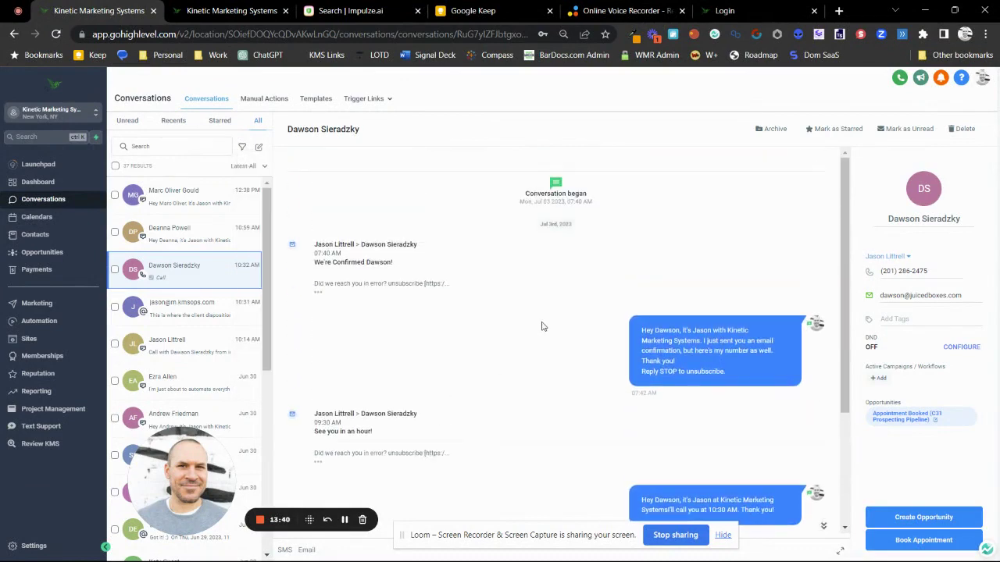
{"action": "scroll", "coordinate": [469, 209], "scroll_direction": "down", "scroll_amount": 3}
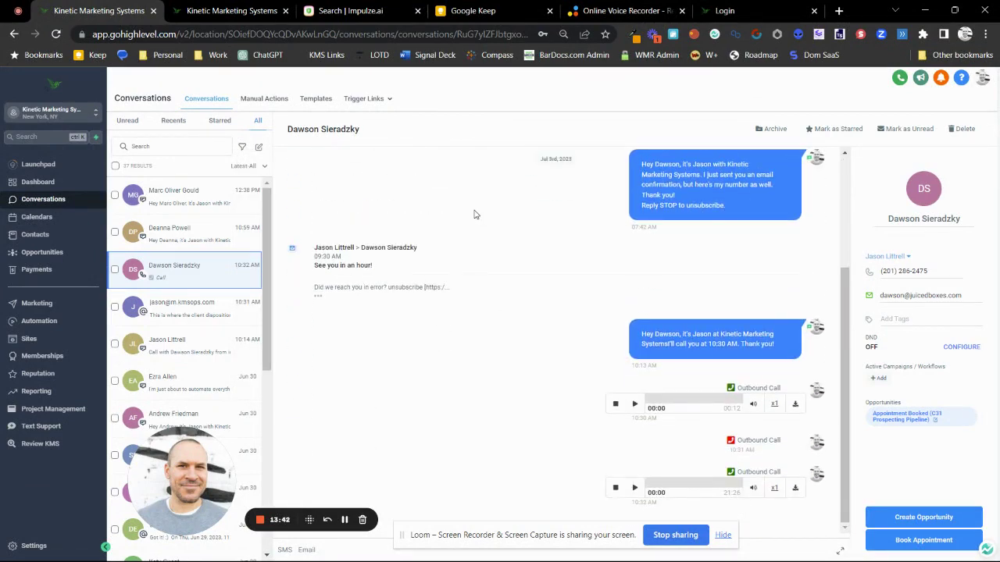
{"action": "scroll", "coordinate": [473, 214], "scroll_direction": "up", "scroll_amount": 3}
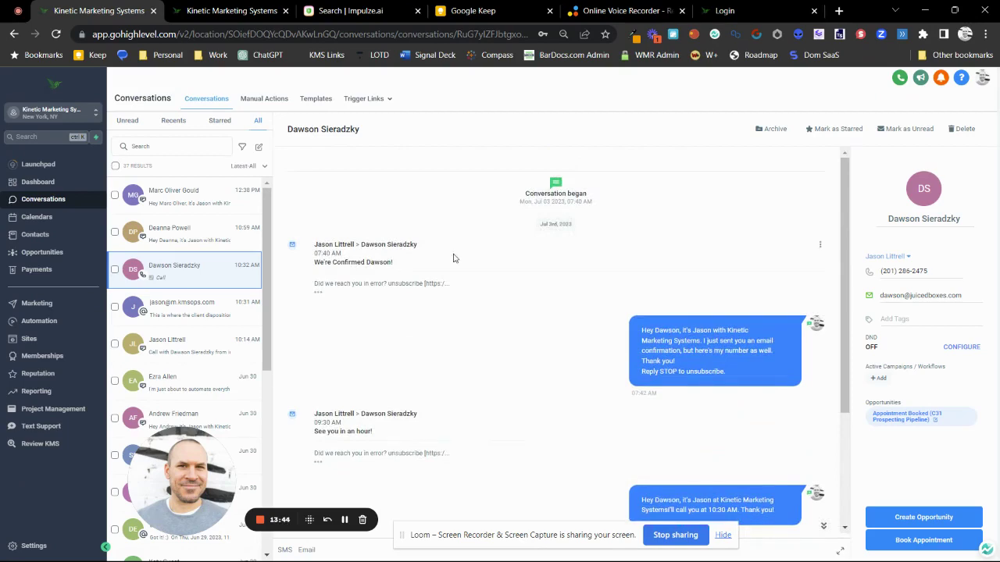
{"action": "scroll", "coordinate": [459, 254], "scroll_direction": "down", "scroll_amount": 3}
{"action": "scroll", "coordinate": [548, 241], "scroll_direction": "up", "scroll_amount": 3}
Open the second conversation in the All list, then the sixth, and read through the latter's message history
{"action": "left_click", "coordinate": [191, 241]}
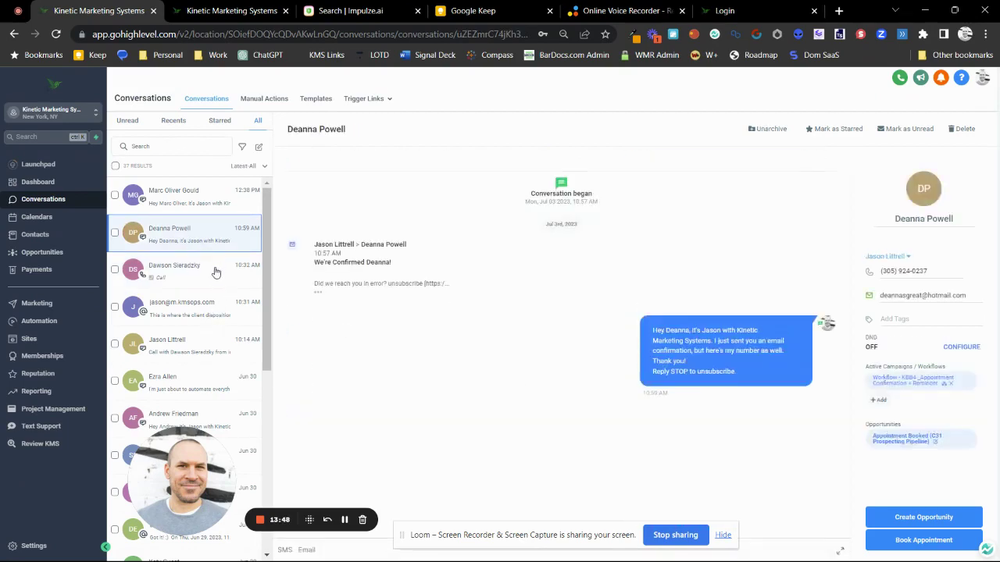
{"action": "left_click", "coordinate": [206, 383]}
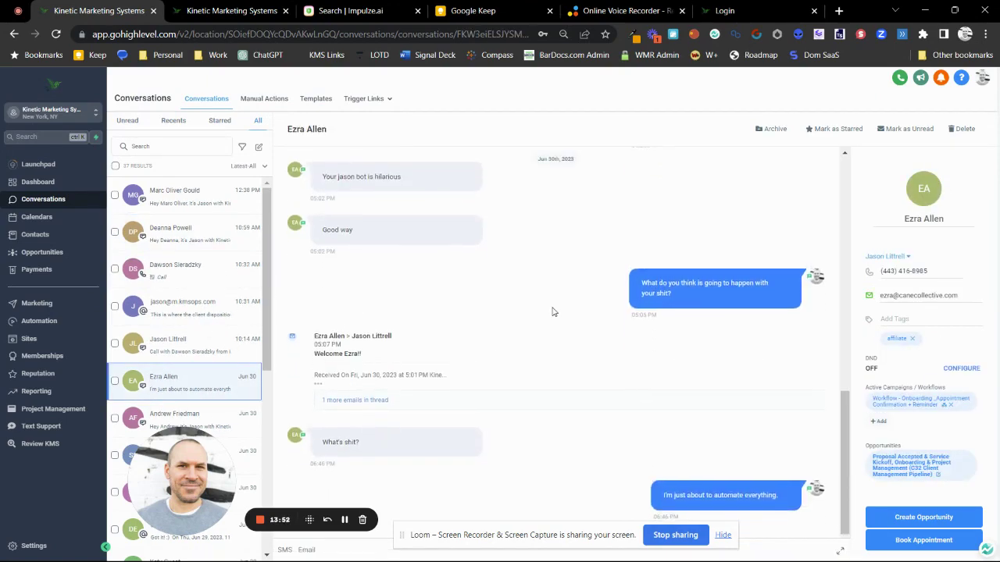
{"action": "scroll", "coordinate": [552, 311], "scroll_direction": "up", "scroll_amount": 8}
{"action": "scroll", "coordinate": [552, 310], "scroll_direction": "down", "scroll_amount": 4}
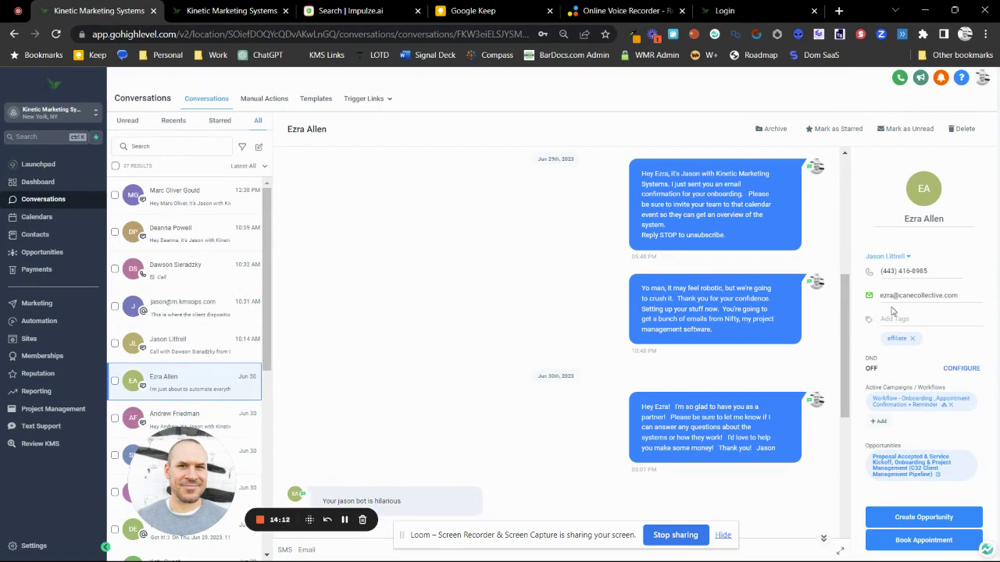
Add the tag "client" to the contact of the open conversation
{"action": "left_click_drag", "start_coordinate": [931, 271], "coordinate": [862, 279]}
{"action": "left_click", "coordinate": [922, 321]}
{"action": "type", "text": "cl"}
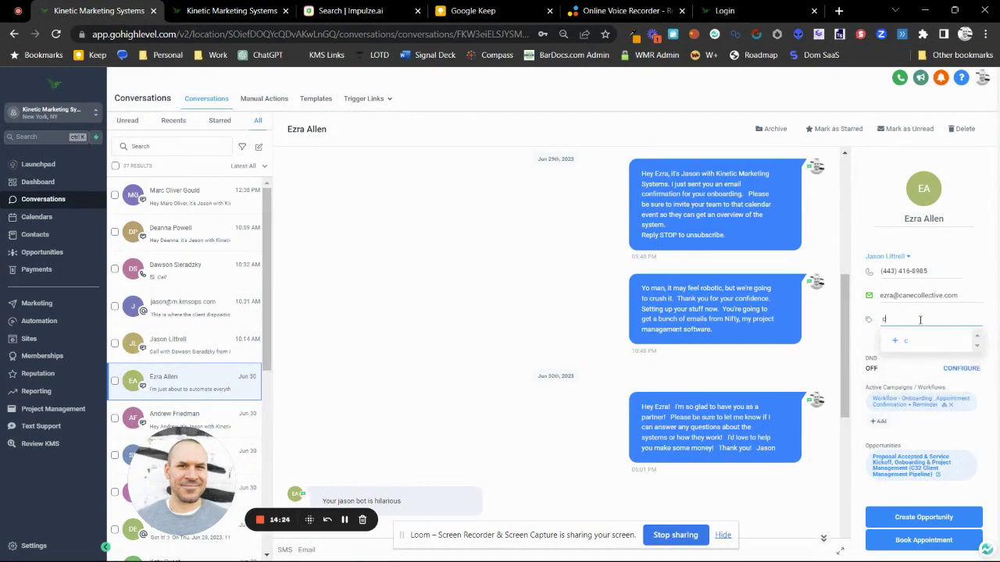
{"action": "type", "text": "lient"}
{"action": "left_click", "coordinate": [906, 349]}
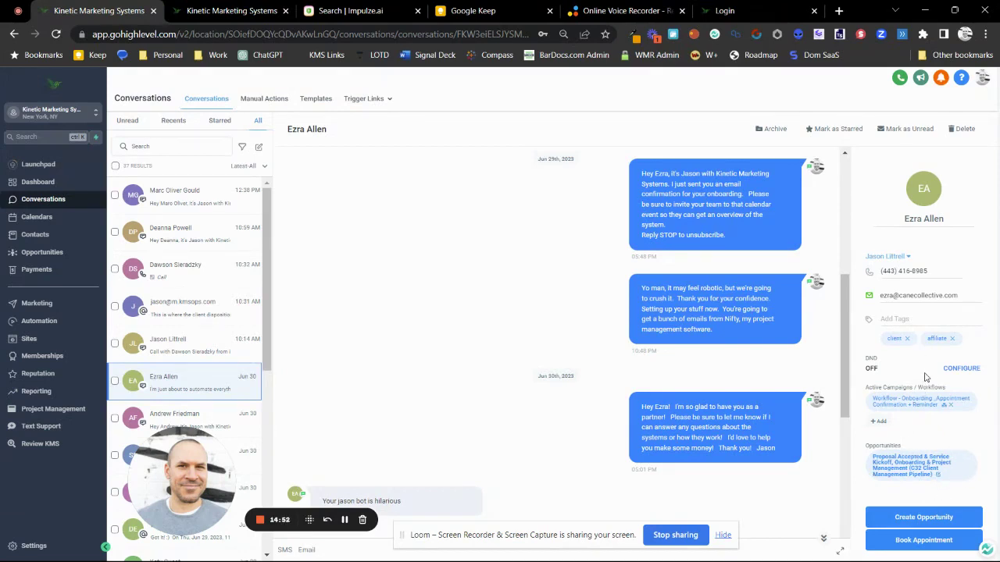
Open the contact's full record and examine the contact details, general info, tags and do-not-disturb sections
{"action": "left_click", "coordinate": [922, 195]}
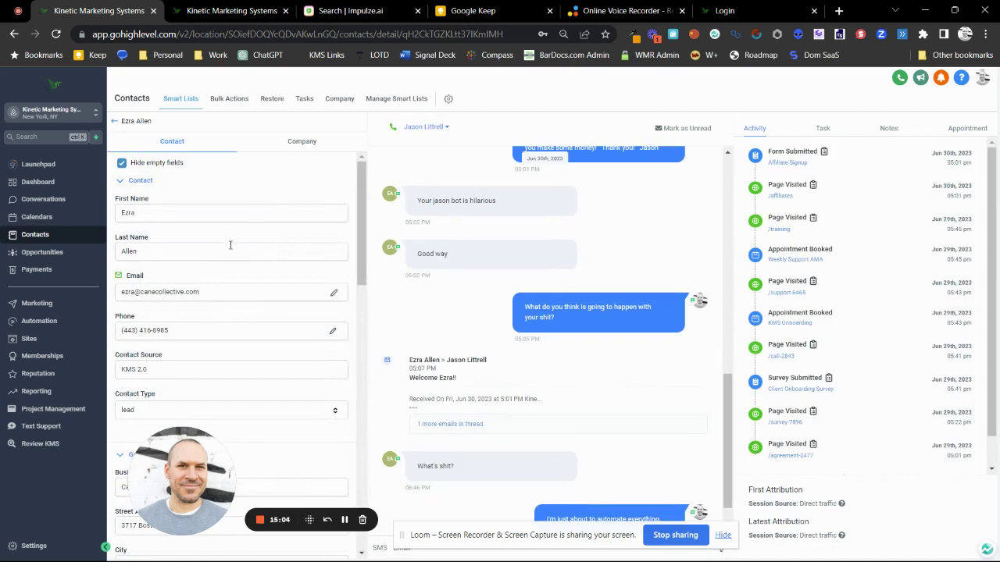
{"action": "scroll", "coordinate": [217, 262], "scroll_direction": "down", "scroll_amount": 1}
{"action": "left_click_drag", "start_coordinate": [134, 463], "coordinate": [359, 408]}
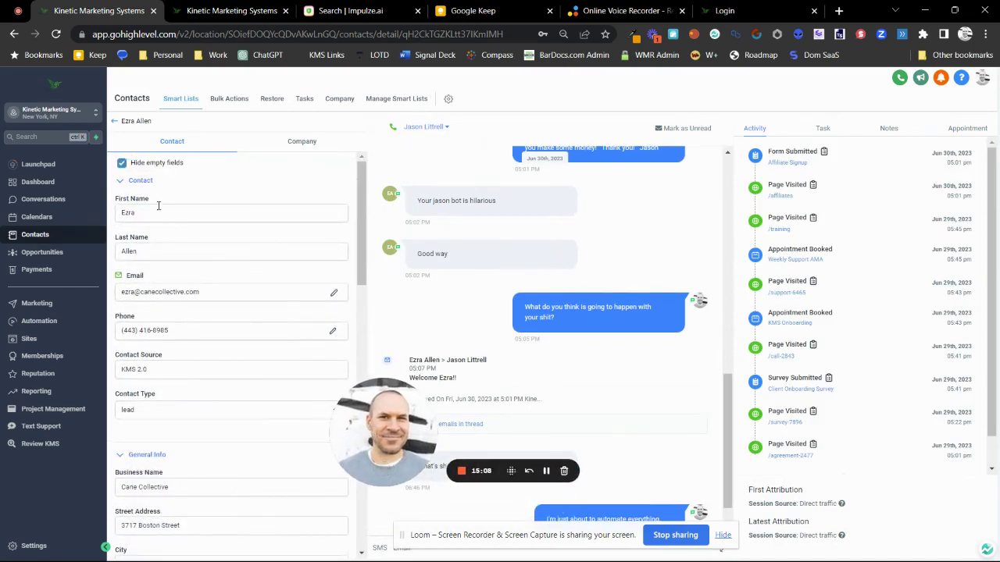
{"action": "scroll", "coordinate": [202, 219], "scroll_direction": "down", "scroll_amount": 3}
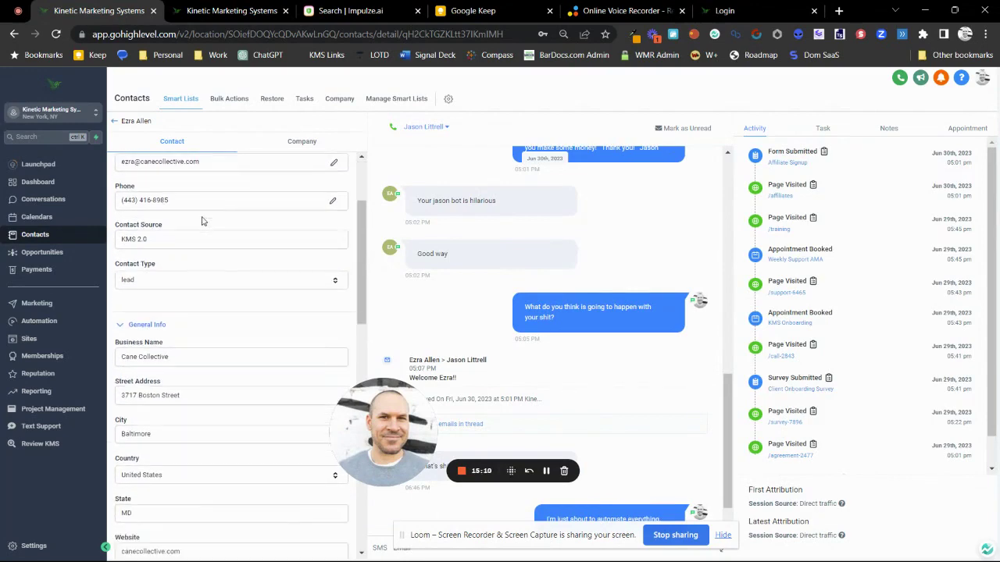
{"action": "scroll", "coordinate": [202, 221], "scroll_direction": "down", "scroll_amount": 5}
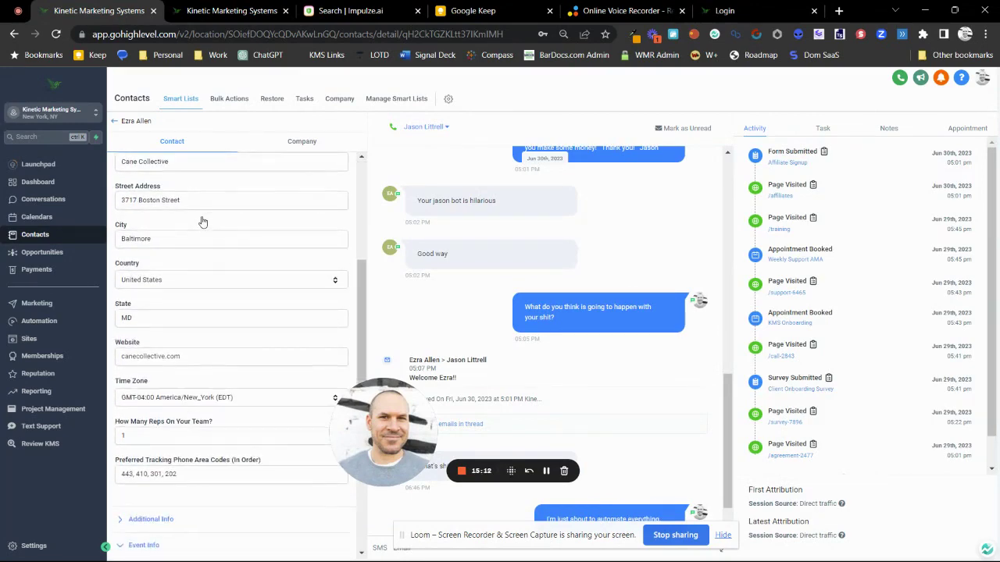
{"action": "scroll", "coordinate": [202, 220], "scroll_direction": "down", "scroll_amount": 6}
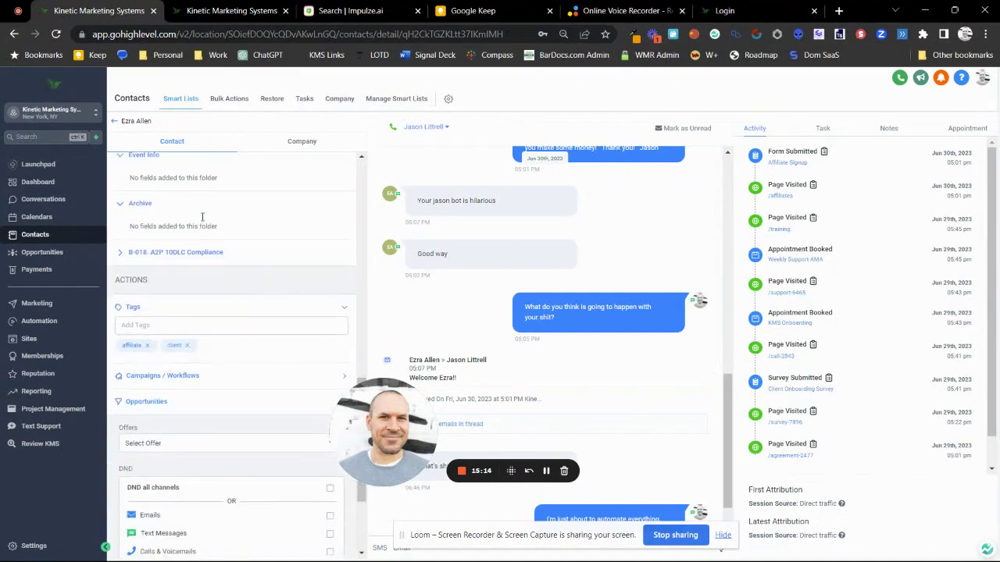
{"action": "scroll", "coordinate": [202, 222], "scroll_direction": "down", "scroll_amount": 1}
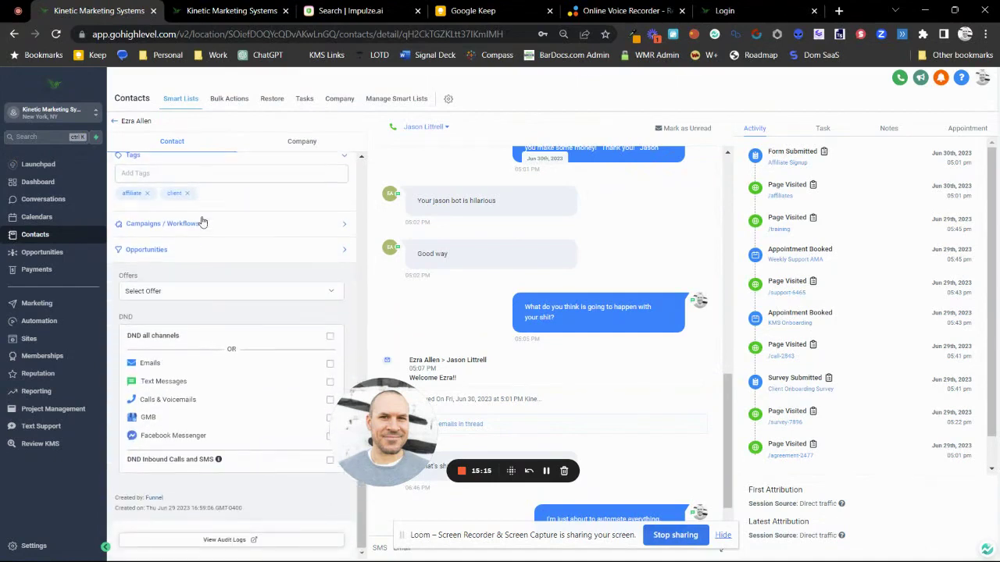
Expand the contact's Campaigns / Workflows section and view the available offers without choosing one
{"action": "left_click", "coordinate": [344, 226]}
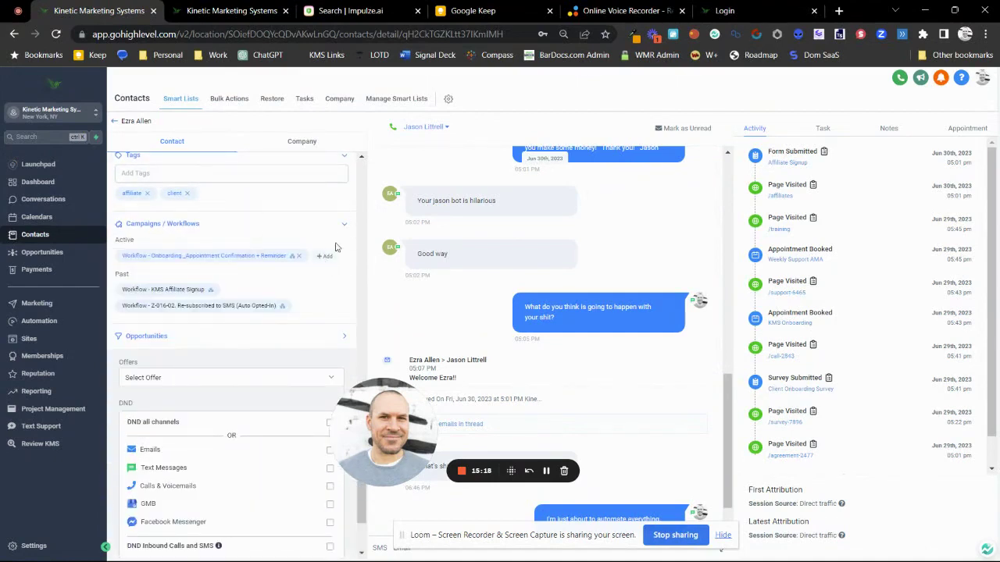
{"action": "scroll", "coordinate": [320, 261], "scroll_direction": "down", "scroll_amount": 4}
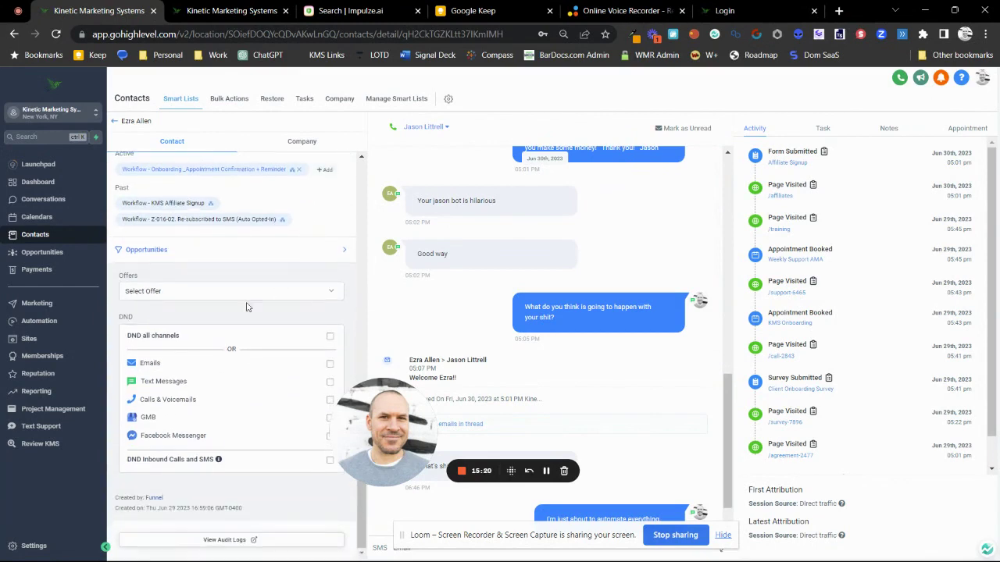
{"action": "left_click", "coordinate": [213, 293]}
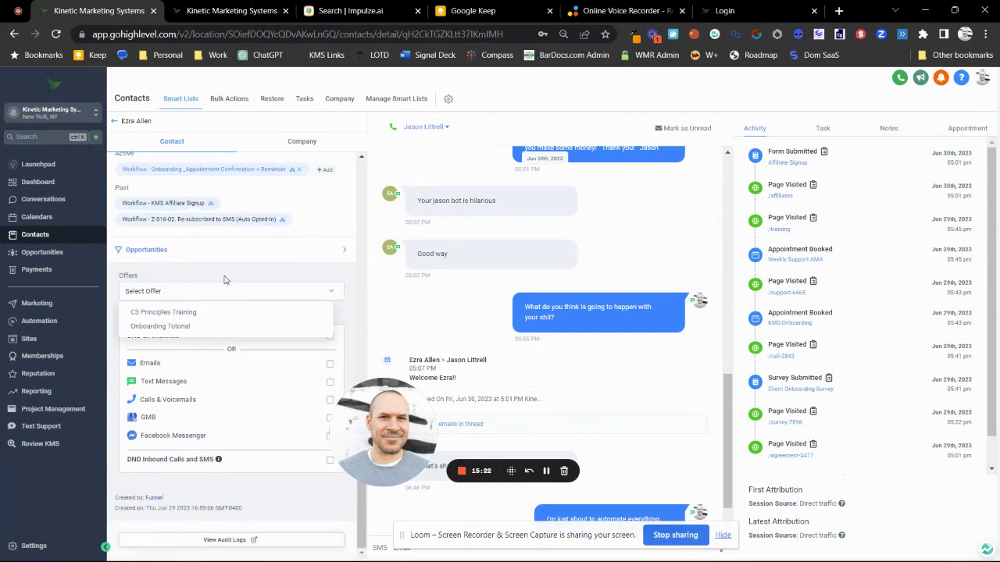
{"action": "left_click", "coordinate": [179, 282]}
{"action": "left_click_drag", "start_coordinate": [349, 410], "coordinate": [372, 387]}
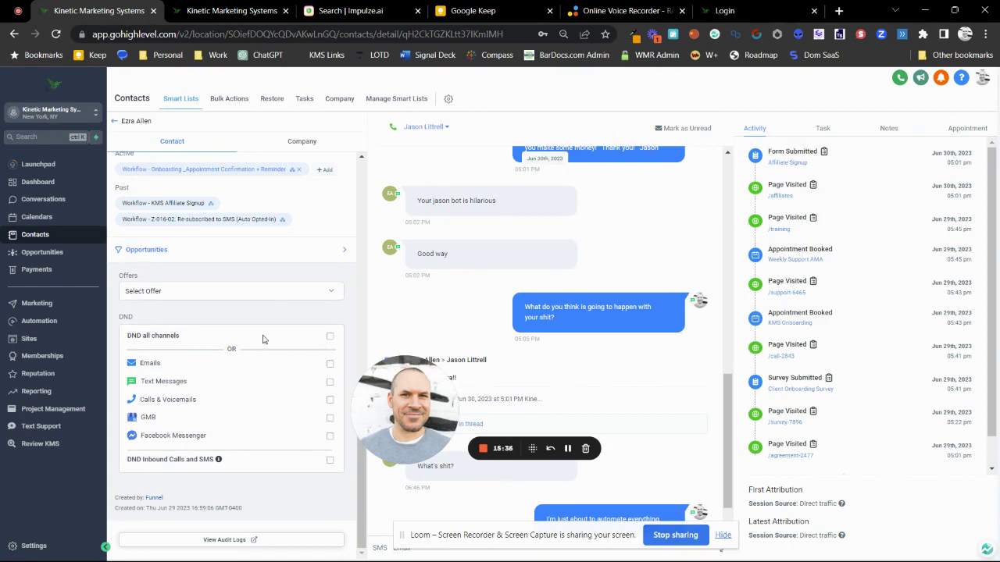
Switch do-not-disturb on and back off for all channels, and do the same for text messages
{"action": "left_click", "coordinate": [329, 337]}
{"action": "left_click", "coordinate": [330, 338]}
{"action": "left_click", "coordinate": [330, 383]}
{"action": "left_click", "coordinate": [331, 382]}
{"action": "left_click_drag", "start_coordinate": [194, 446], "coordinate": [142, 435]}
{"action": "left_click", "coordinate": [280, 514]}
{"action": "left_click_drag", "start_coordinate": [398, 438], "coordinate": [203, 488]}
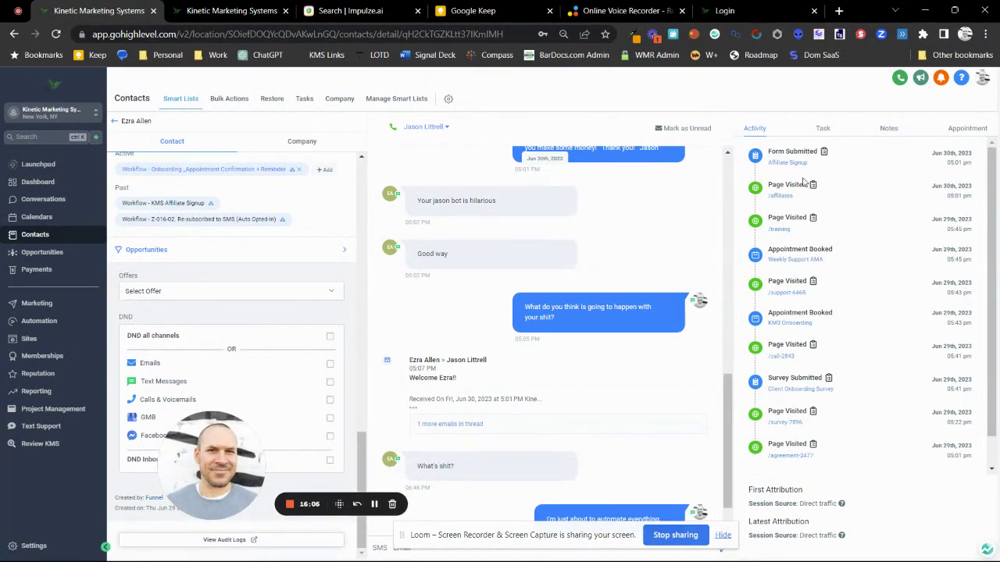
Review the contact's activity timeline from the latest entry down to the first page visits
{"action": "scroll", "coordinate": [817, 203], "scroll_direction": "down", "scroll_amount": 1}
{"action": "left_click", "coordinate": [859, 445]}
{"action": "scroll", "coordinate": [876, 386], "scroll_direction": "down", "scroll_amount": 2}
{"action": "scroll", "coordinate": [877, 384], "scroll_direction": "down", "scroll_amount": 2}
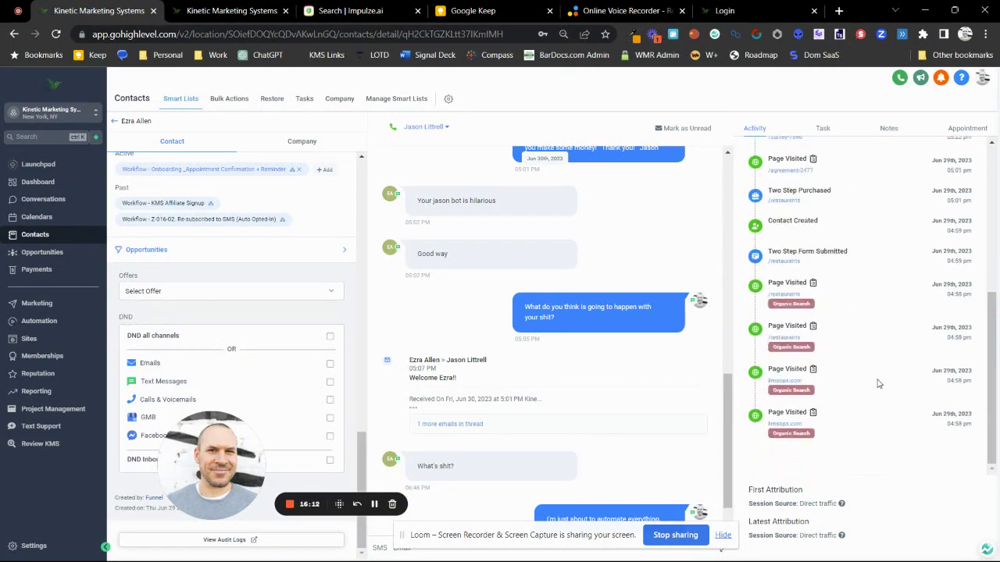
{"action": "scroll", "coordinate": [878, 383], "scroll_direction": "up", "scroll_amount": 3}
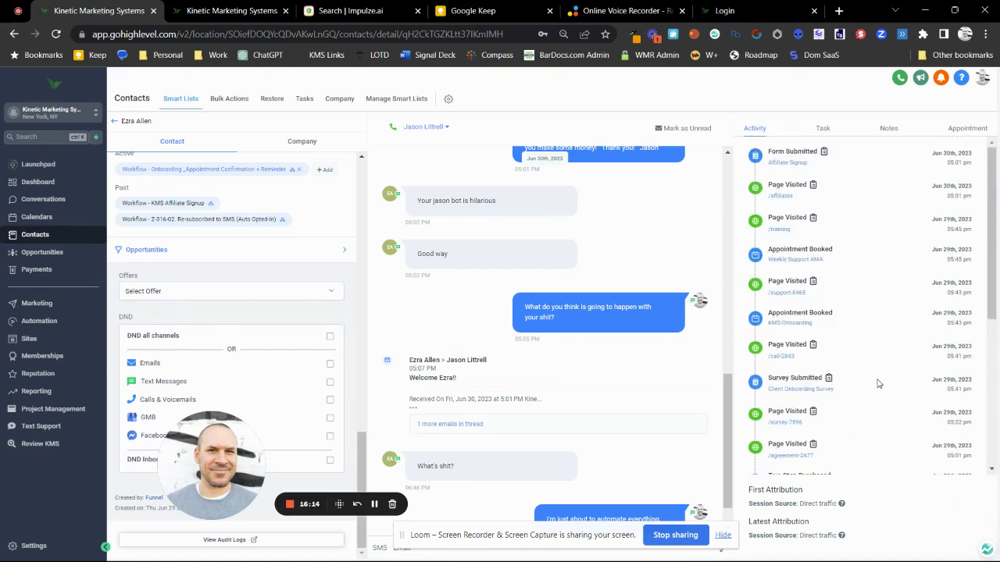
Open a new task form for the contact, view the assignee and due date options, and cancel the form
{"action": "left_click", "coordinate": [825, 129]}
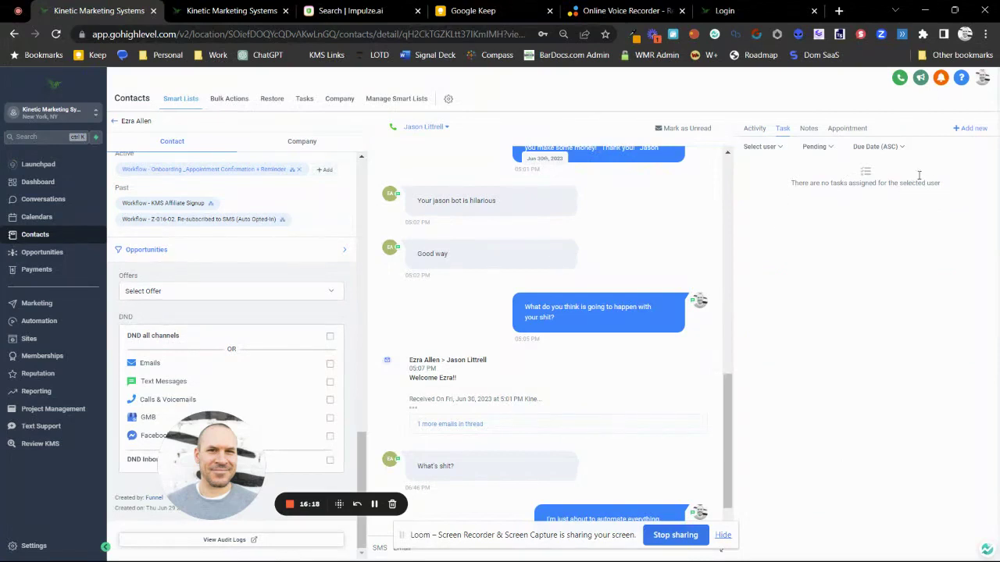
{"action": "left_click", "coordinate": [971, 129]}
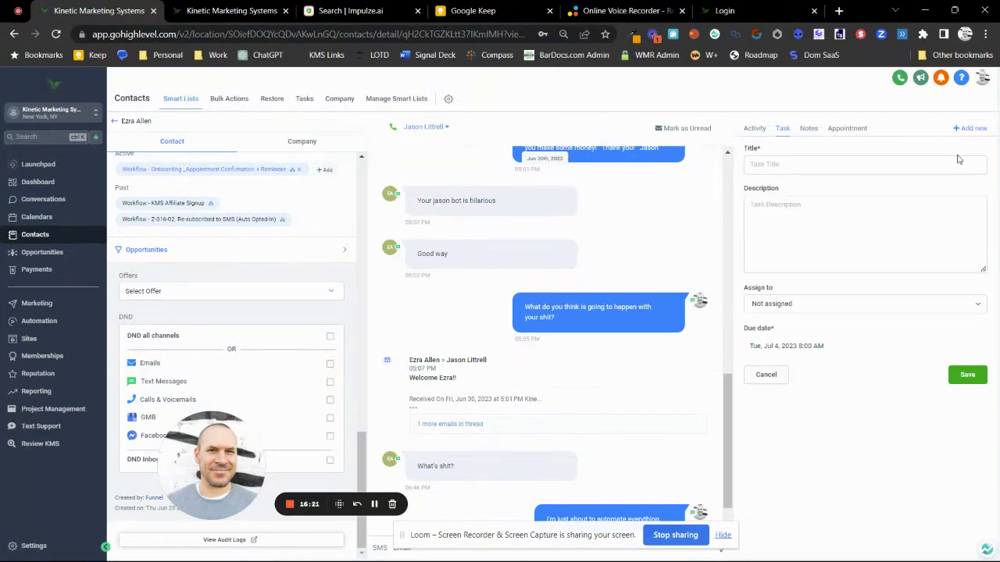
{"action": "left_click", "coordinate": [805, 309]}
{"action": "left_click", "coordinate": [859, 345]}
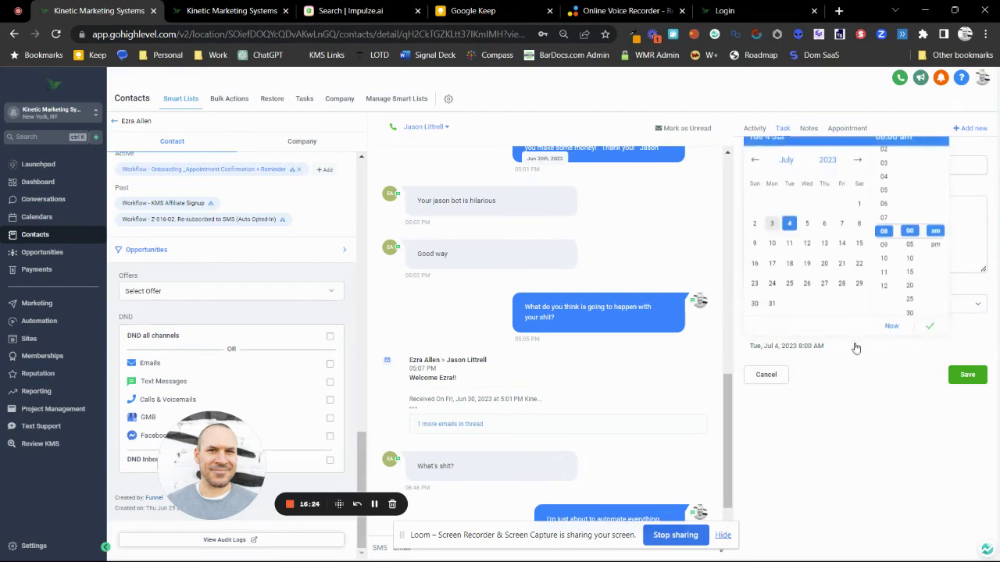
{"action": "left_click", "coordinate": [779, 411]}
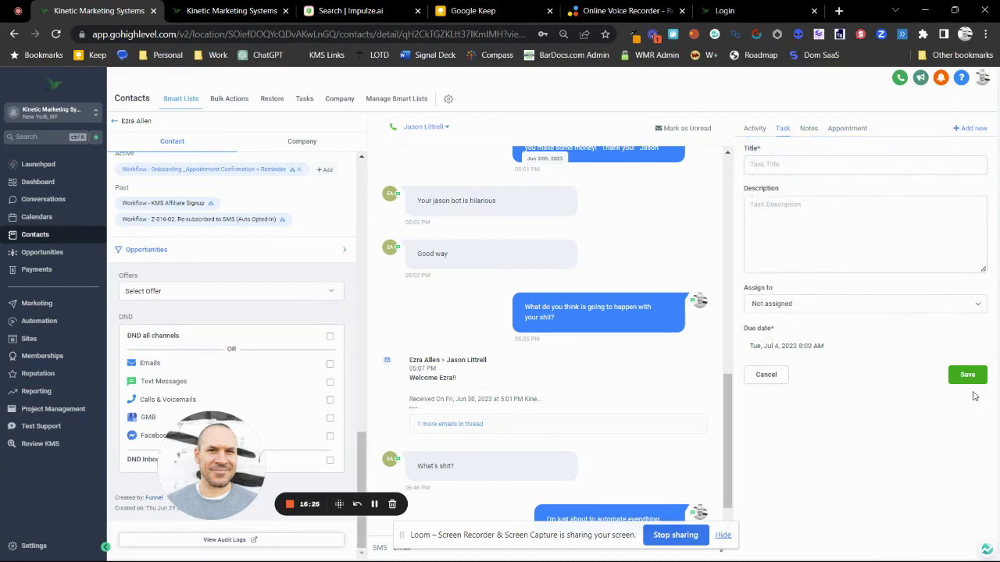
{"action": "left_click", "coordinate": [771, 380]}
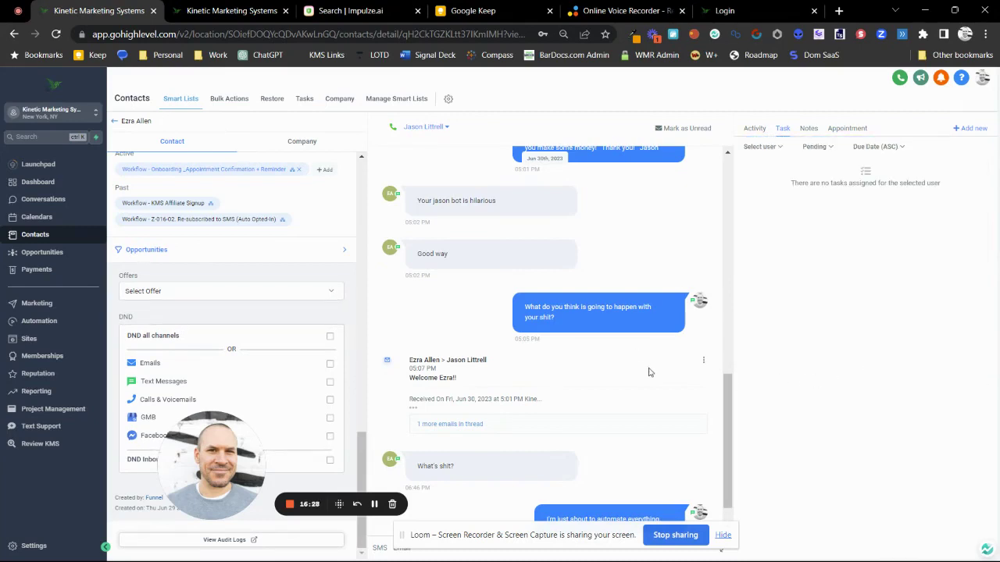
View the start of the contact's conversation history, and check the contact's notes and appointments
{"action": "scroll", "coordinate": [597, 409], "scroll_direction": "up", "scroll_amount": 15}
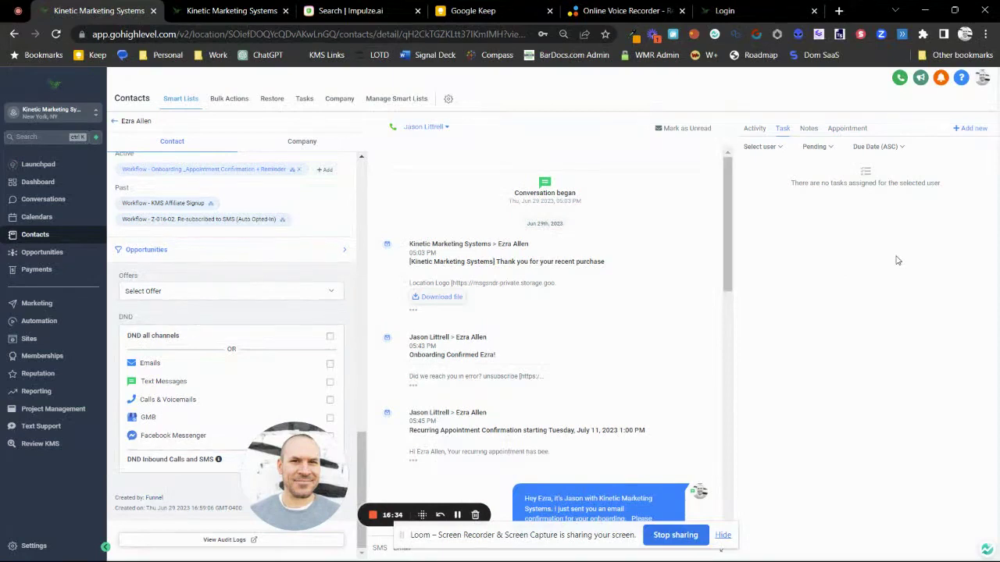
{"action": "left_click", "coordinate": [813, 130]}
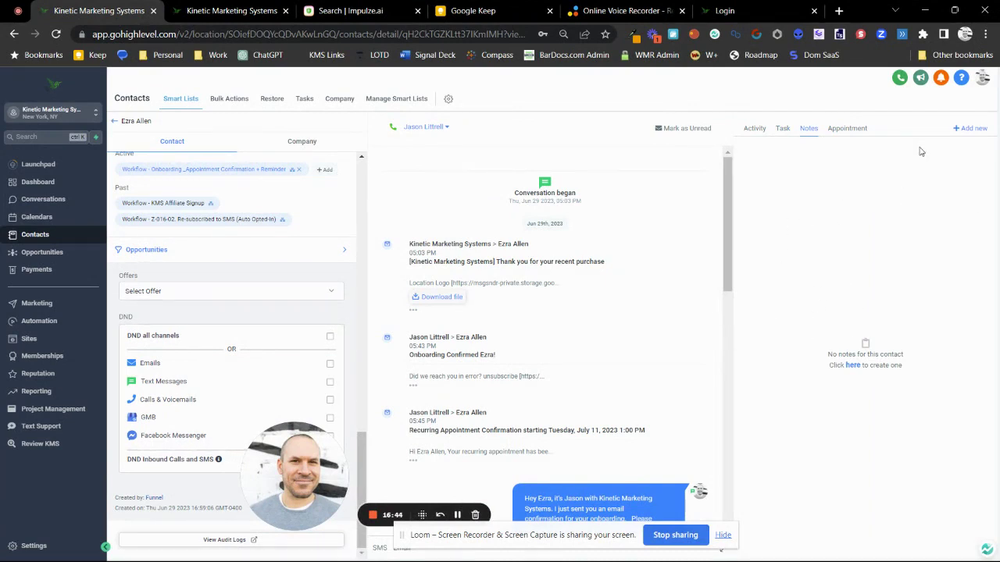
{"action": "left_click", "coordinate": [848, 134]}
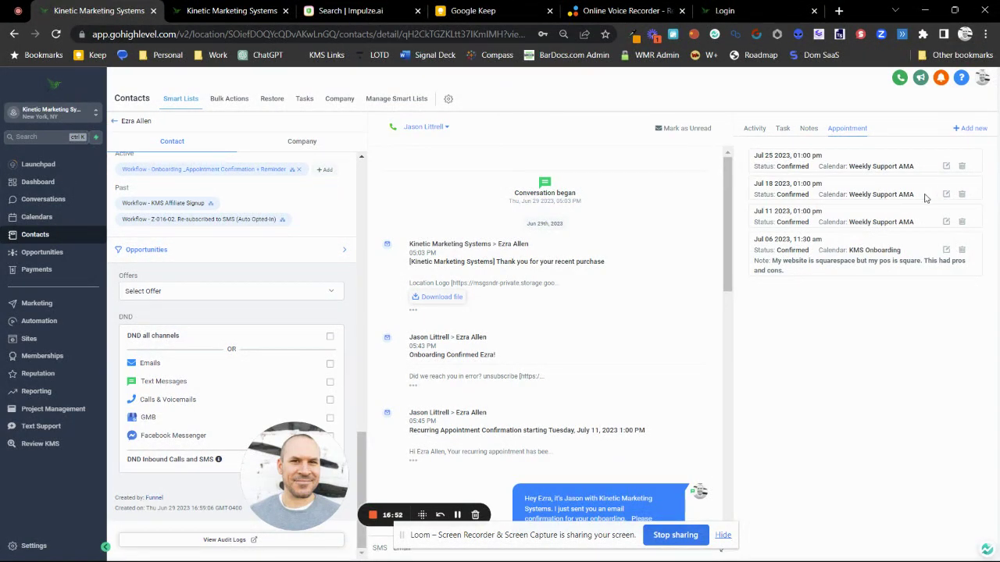
Open a new appointment booking for the contact, and view its calendar choices and available time slots
{"action": "left_click", "coordinate": [972, 130]}
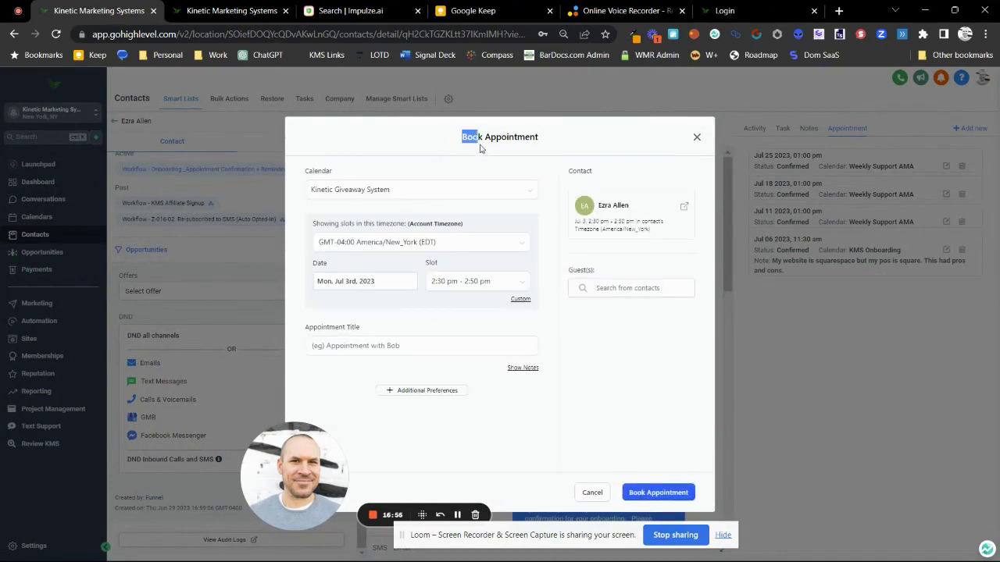
{"action": "left_click", "coordinate": [407, 189]}
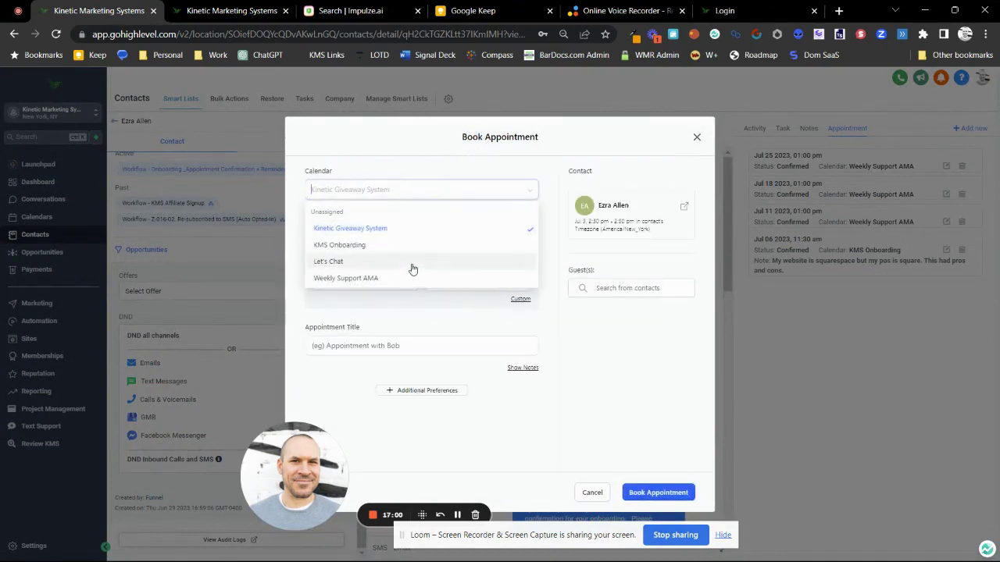
{"action": "left_click", "coordinate": [394, 153]}
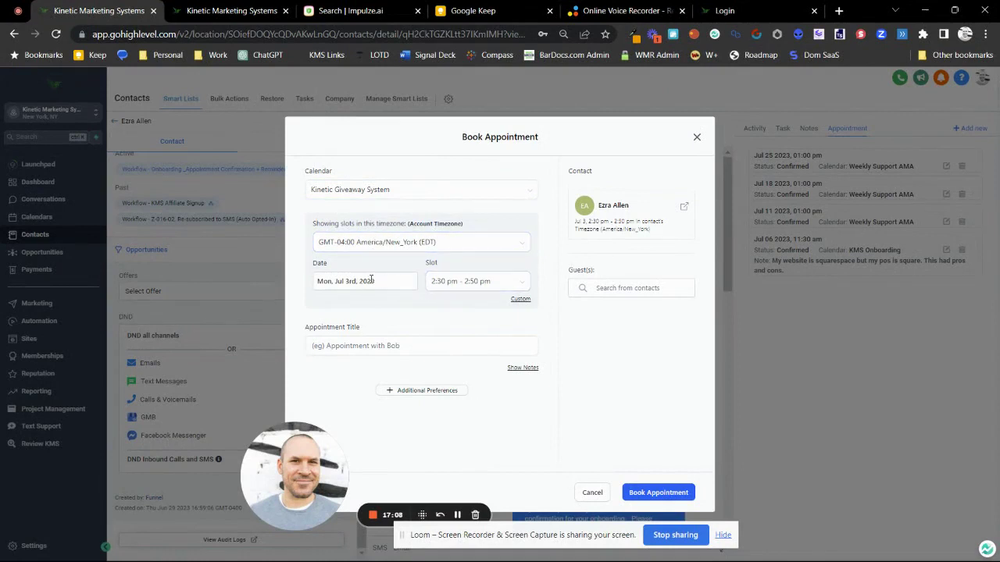
{"action": "left_click_drag", "start_coordinate": [295, 449], "coordinate": [210, 432]}
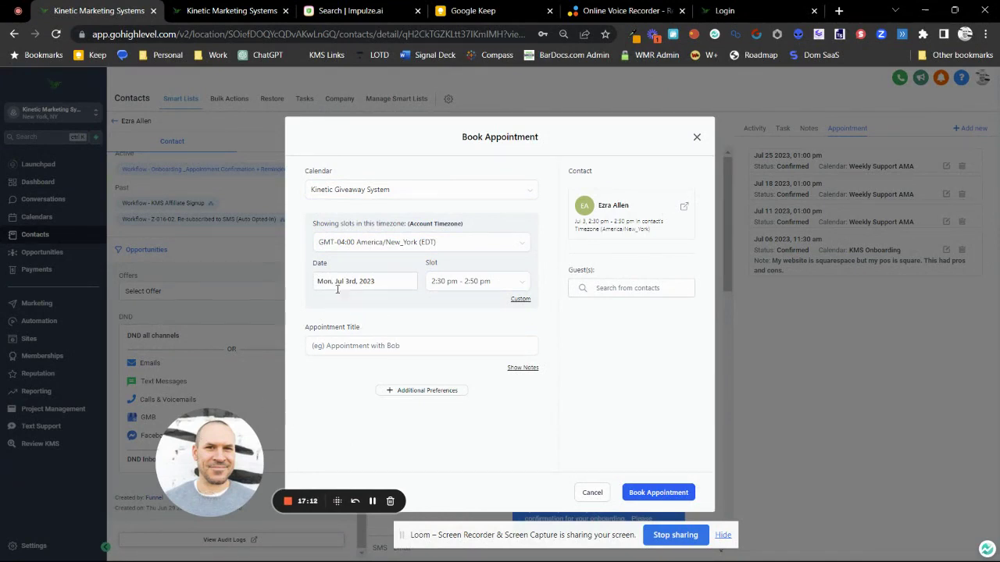
{"action": "left_click", "coordinate": [475, 283]}
{"action": "left_click", "coordinate": [438, 279]}
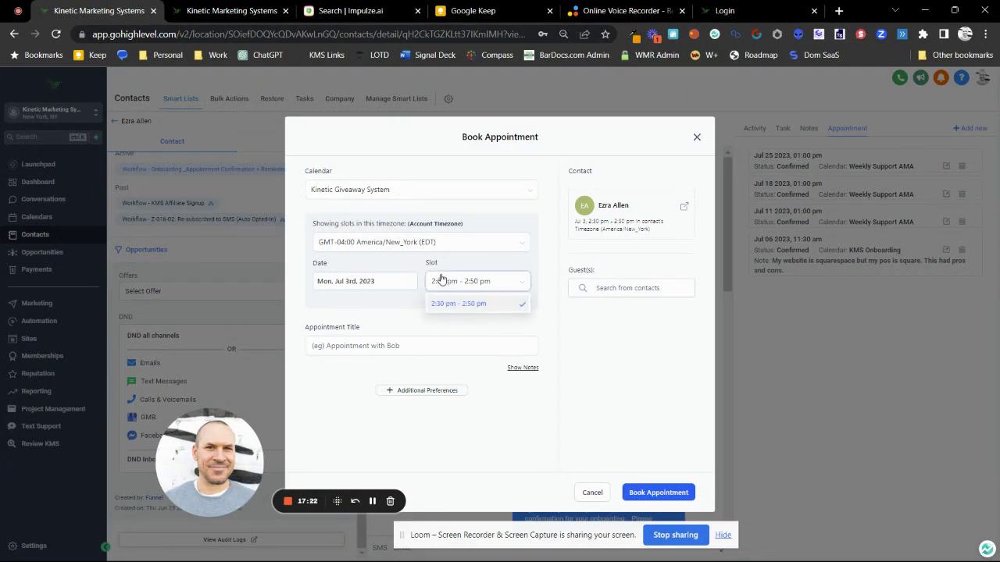
Set the appointment date to Tue, Jul 4th, 2023 and look through that day's time slots
{"action": "left_click", "coordinate": [375, 282]}
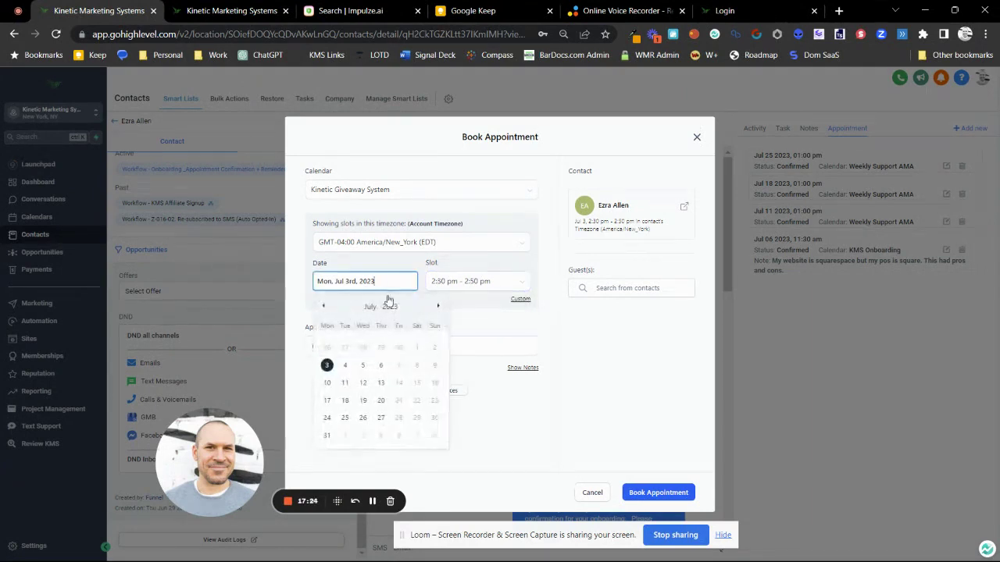
{"action": "left_click", "coordinate": [363, 365]}
{"action": "left_click", "coordinate": [474, 281]}
{"action": "scroll", "coordinate": [484, 367], "scroll_direction": "down", "scroll_amount": 3}
{"action": "scroll", "coordinate": [486, 358], "scroll_direction": "up", "scroll_amount": 3}
{"action": "left_click", "coordinate": [582, 334]}
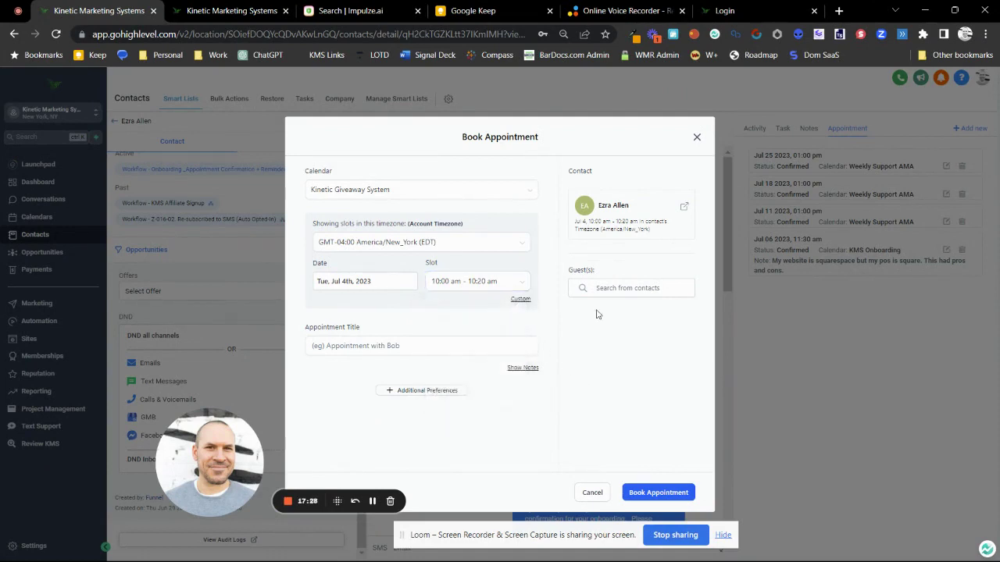
View the appointment's guest, title and additional preference options, and close the form without booking
{"action": "left_click", "coordinate": [619, 289]}
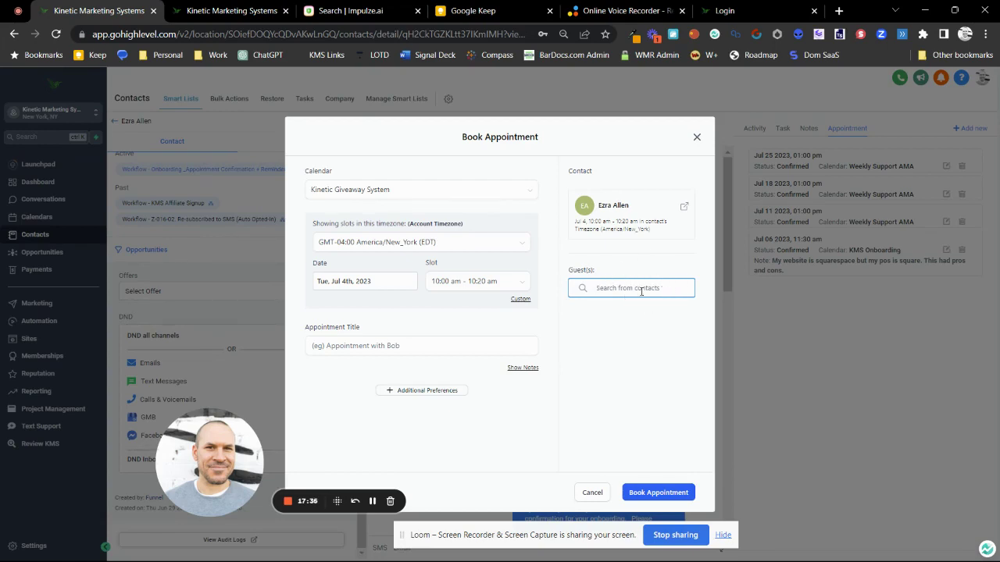
{"action": "left_click", "coordinate": [422, 346]}
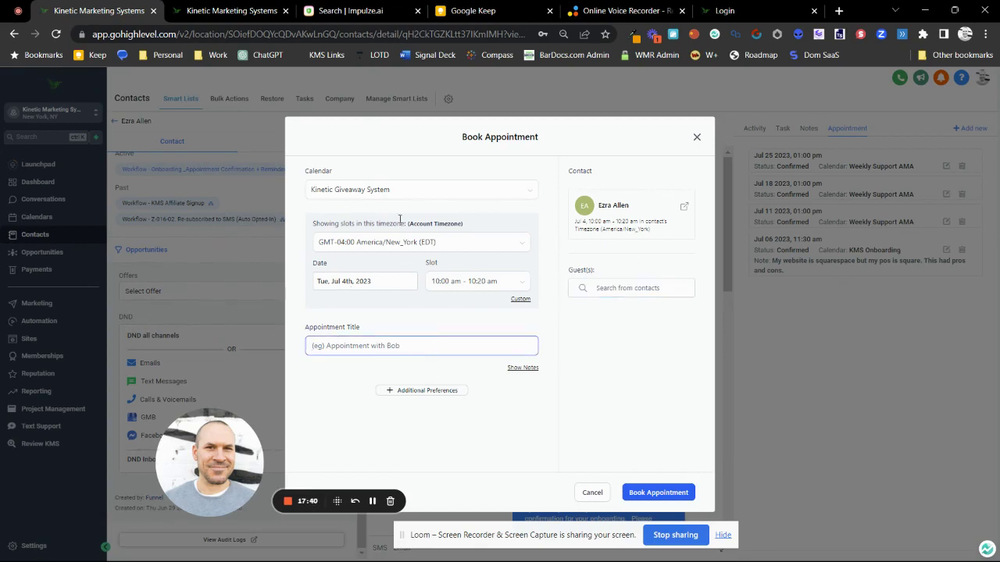
{"action": "left_click", "coordinate": [441, 394]}
{"action": "scroll", "coordinate": [478, 347], "scroll_direction": "down", "scroll_amount": 2}
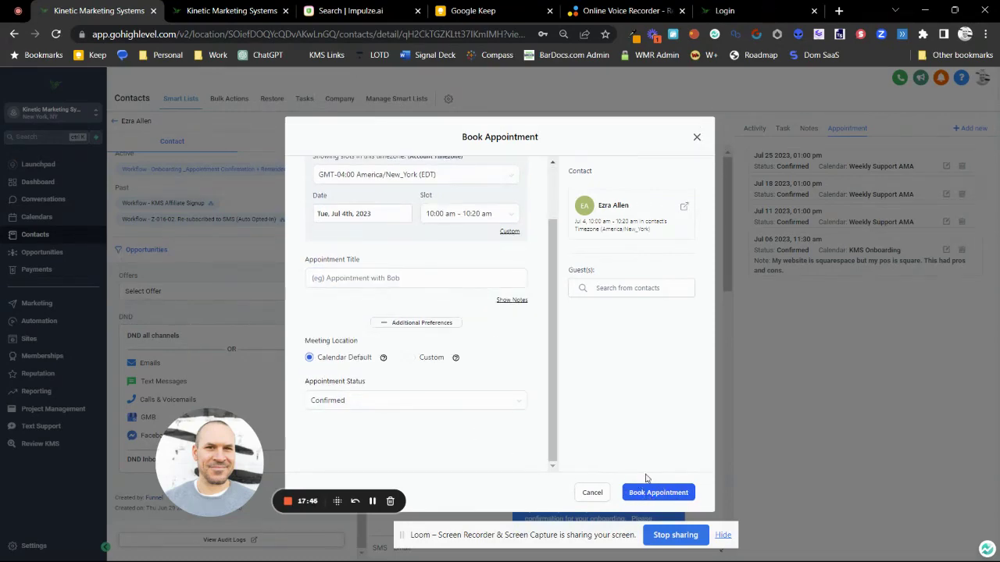
{"action": "left_click", "coordinate": [697, 137]}
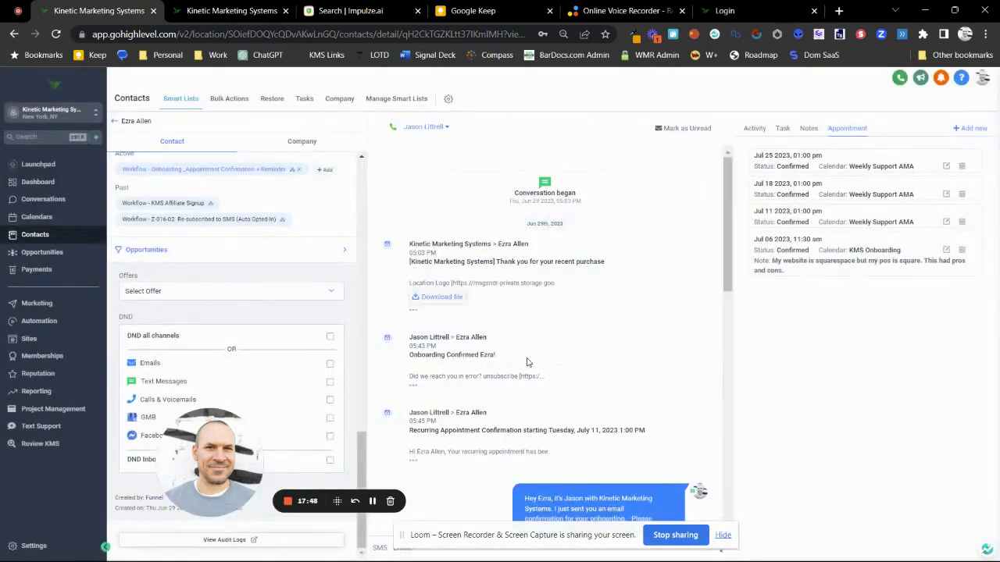
Open the Opportunities section and examine the stages and leads of the C31 Prospecting Pipeline
{"action": "scroll", "coordinate": [673, 380], "scroll_direction": "down", "scroll_amount": 5}
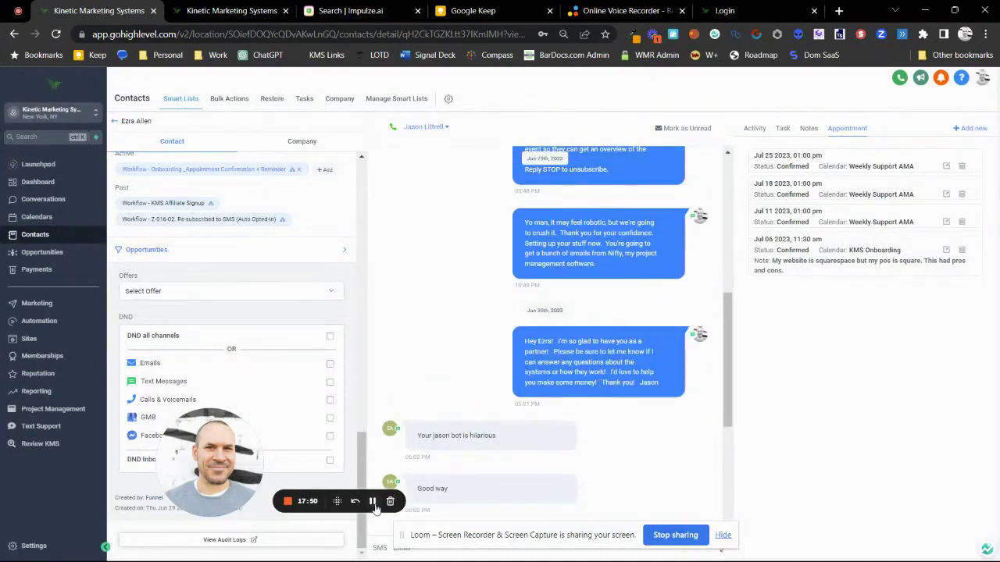
{"action": "key", "text": "alt+Left"}
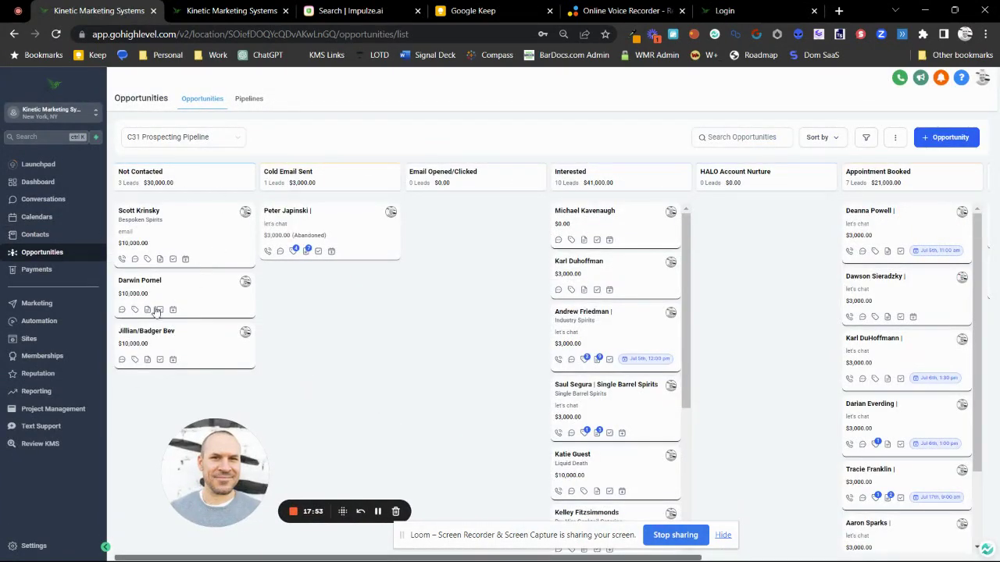
{"action": "scroll", "coordinate": [637, 272], "scroll_direction": "down", "scroll_amount": 3}
{"action": "scroll", "coordinate": [637, 272], "scroll_direction": "up", "scroll_amount": 3}
{"action": "scroll", "coordinate": [636, 272], "scroll_direction": "right", "scroll_amount": 5}
{"action": "scroll", "coordinate": [636, 270], "scroll_direction": "left", "scroll_amount": 5}
{"action": "scroll", "coordinate": [680, 278], "scroll_direction": "right", "scroll_amount": 4}
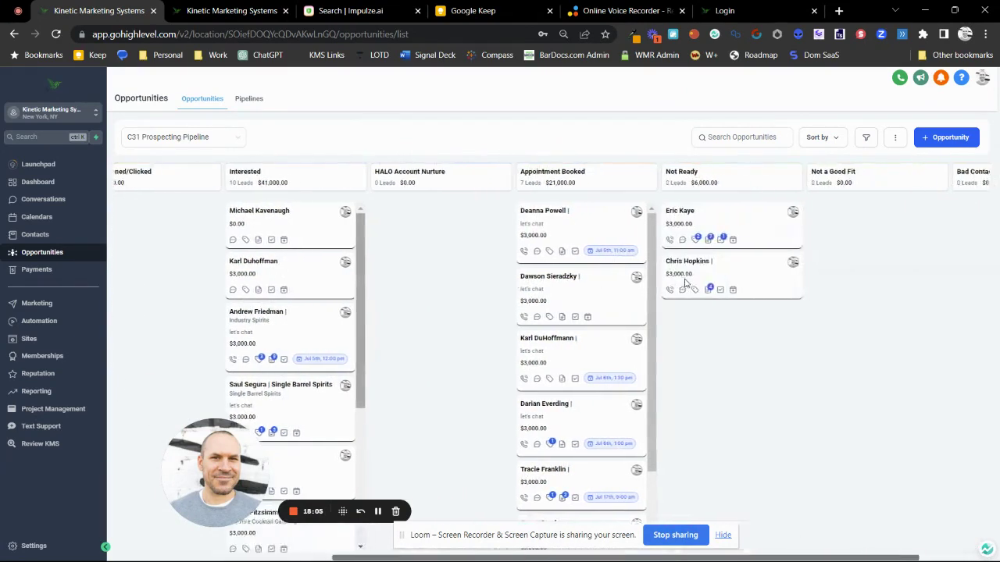
{"action": "scroll", "coordinate": [485, 297], "scroll_direction": "left", "scroll_amount": 2}
{"action": "scroll", "coordinate": [476, 297], "scroll_direction": "down", "scroll_amount": 3}
{"action": "scroll", "coordinate": [476, 296], "scroll_direction": "up", "scroll_amount": 3}
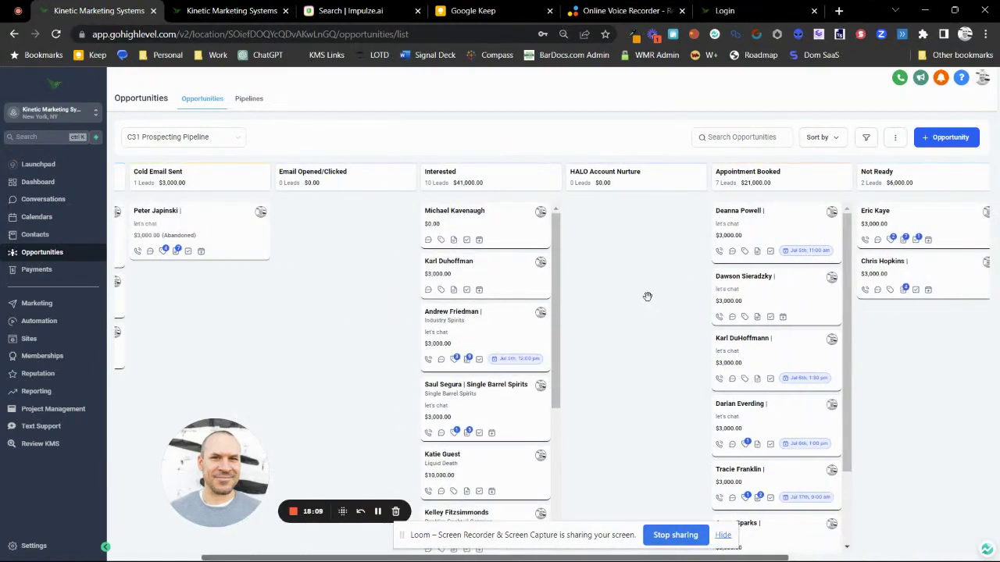
Open the first opportunity in the Interested stage, view its details and pipeline choices, and close it without updating
{"action": "left_click", "coordinate": [489, 225]}
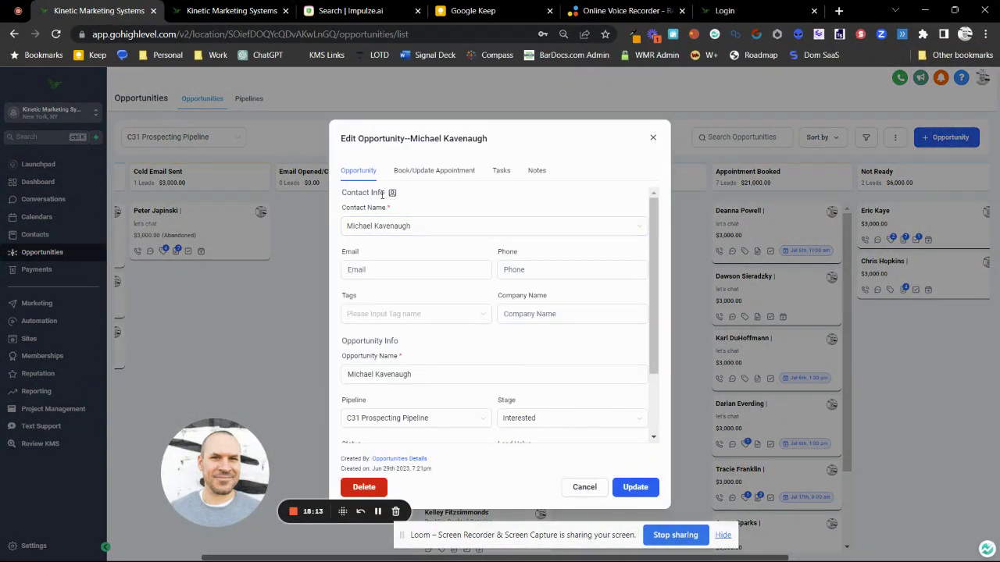
{"action": "scroll", "coordinate": [462, 232], "scroll_direction": "down", "scroll_amount": 3}
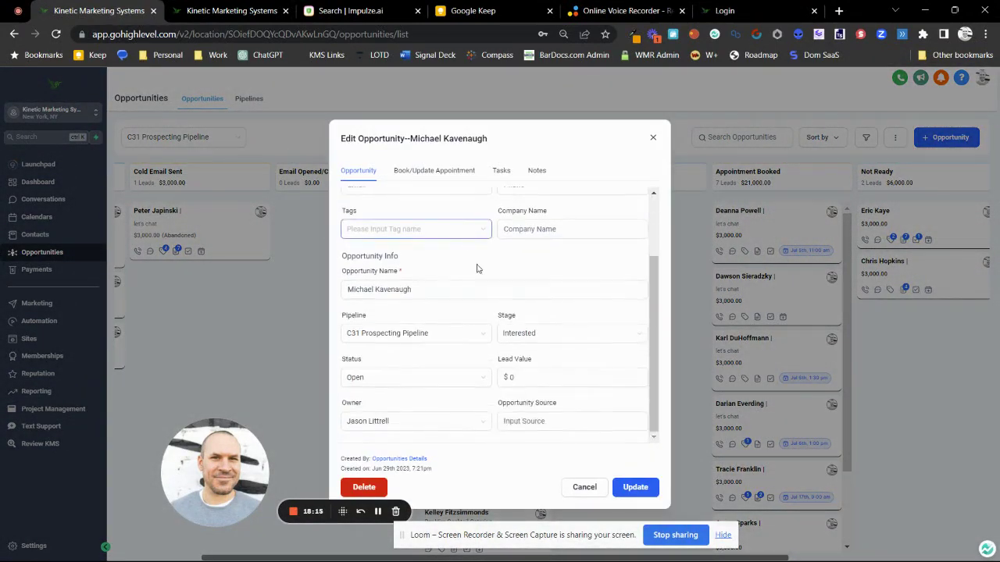
{"action": "left_click", "coordinate": [422, 338]}
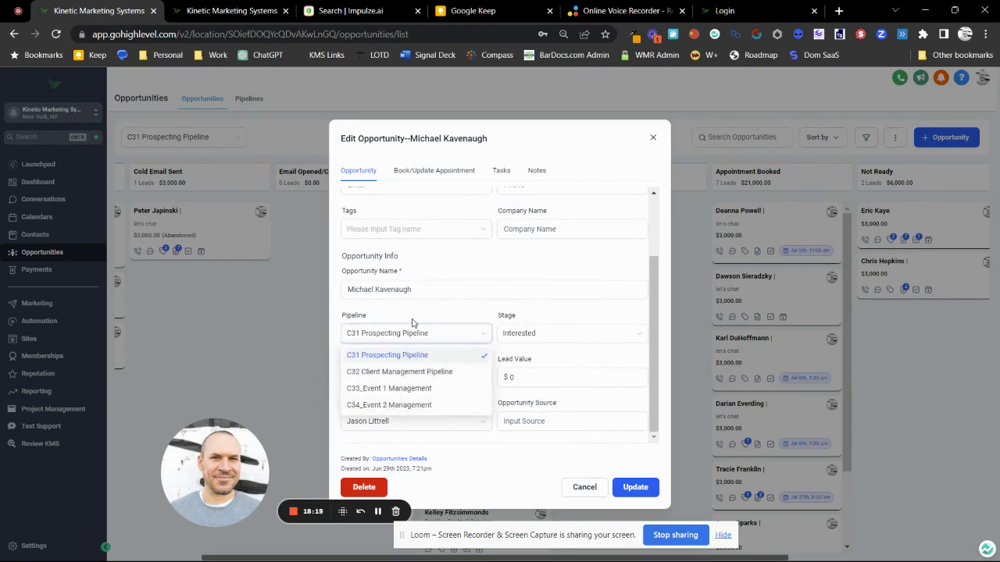
{"action": "left_click", "coordinate": [404, 330]}
{"action": "left_click", "coordinate": [650, 139]}
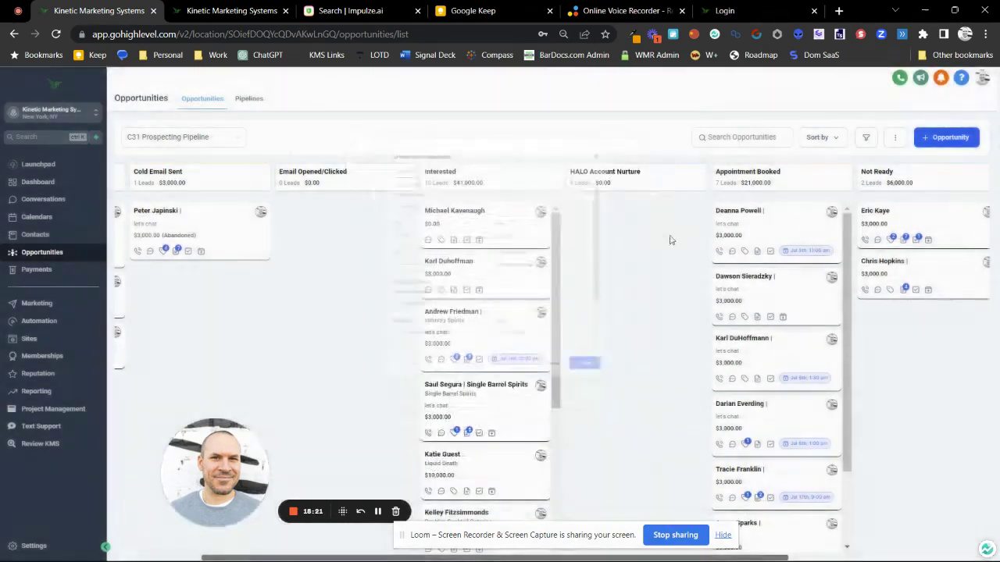
Switch the opportunities board to the C32 Client Management Pipeline and review the leads in its first stage
{"action": "scroll", "coordinate": [859, 337], "scroll_direction": "right", "scroll_amount": 4}
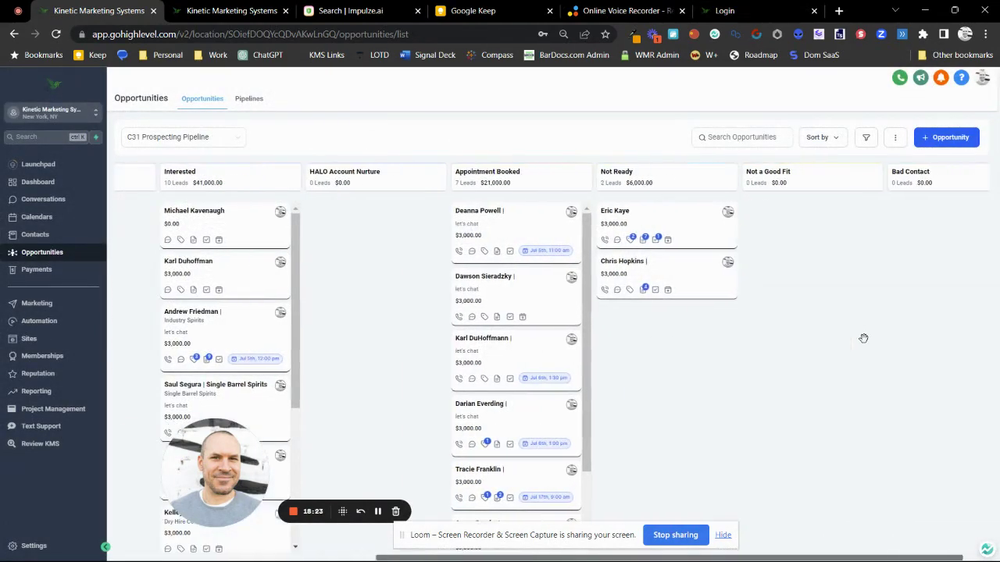
{"action": "scroll", "coordinate": [860, 339], "scroll_direction": "left", "scroll_amount": 6}
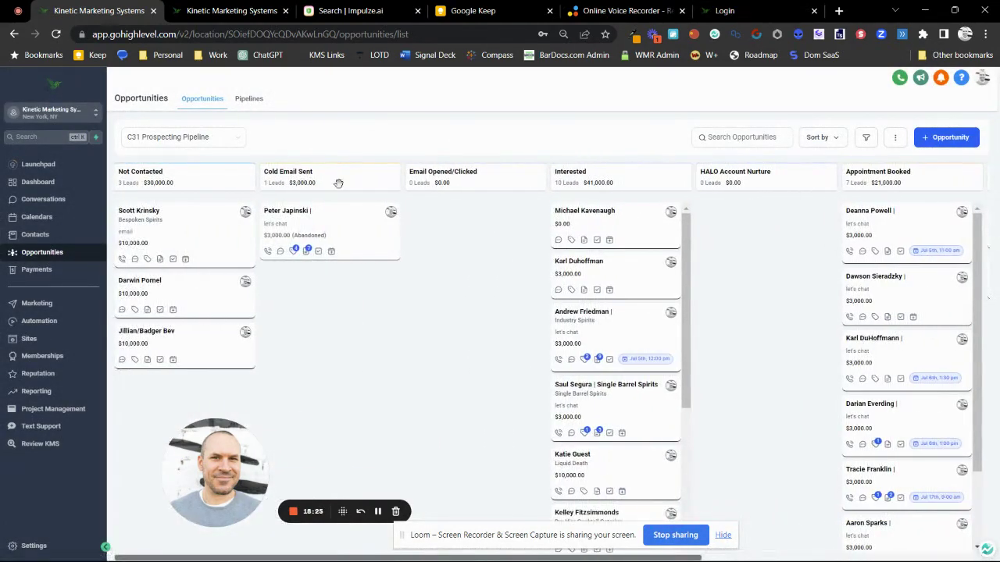
{"action": "left_click", "coordinate": [222, 139]}
{"action": "left_click", "coordinate": [208, 177]}
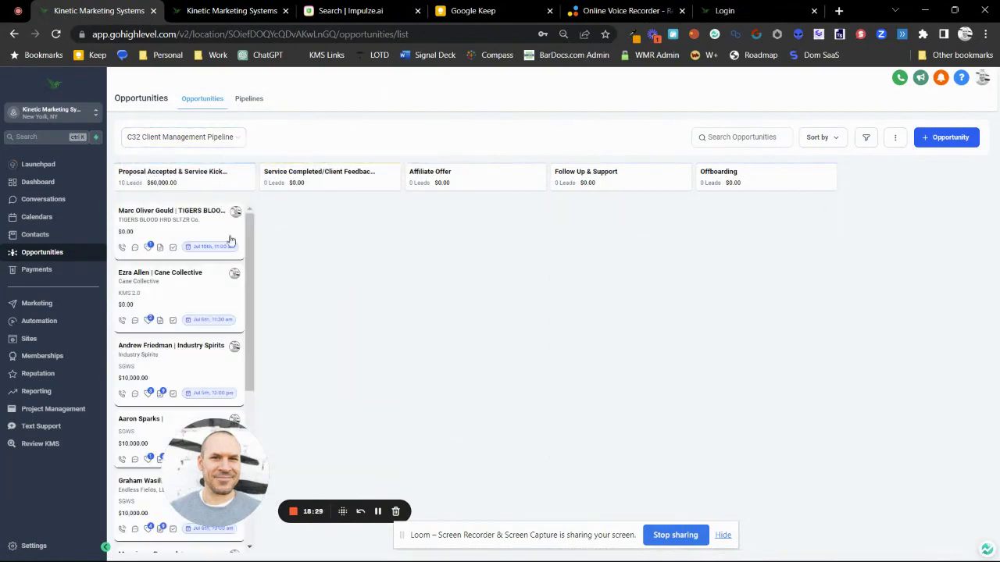
{"action": "scroll", "coordinate": [203, 226], "scroll_direction": "down", "scroll_amount": 3}
{"action": "scroll", "coordinate": [203, 226], "scroll_direction": "down", "scroll_amount": 1}
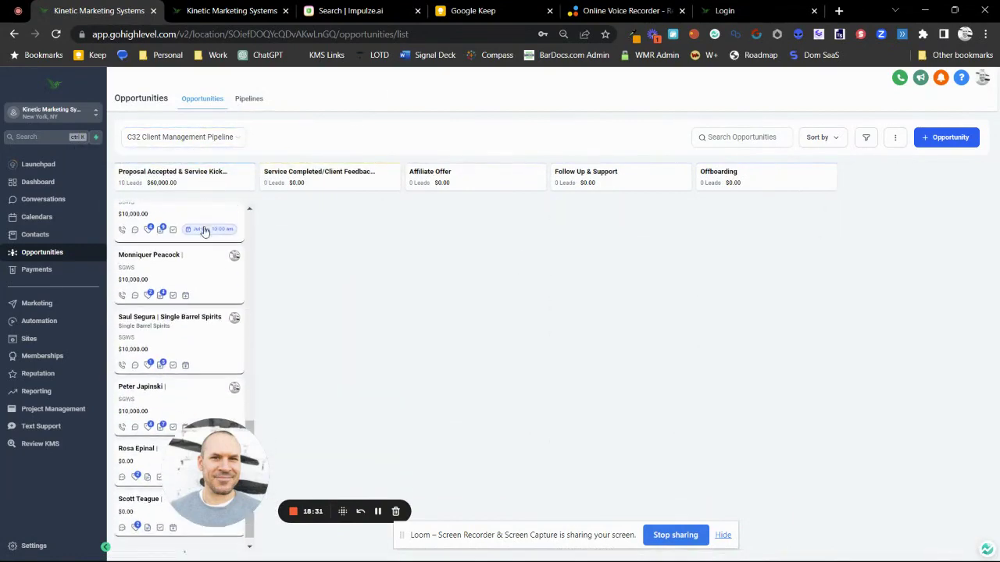
{"action": "scroll", "coordinate": [177, 260], "scroll_direction": "up", "scroll_amount": 3}
{"action": "scroll", "coordinate": [176, 260], "scroll_direction": "up", "scroll_amount": 1}
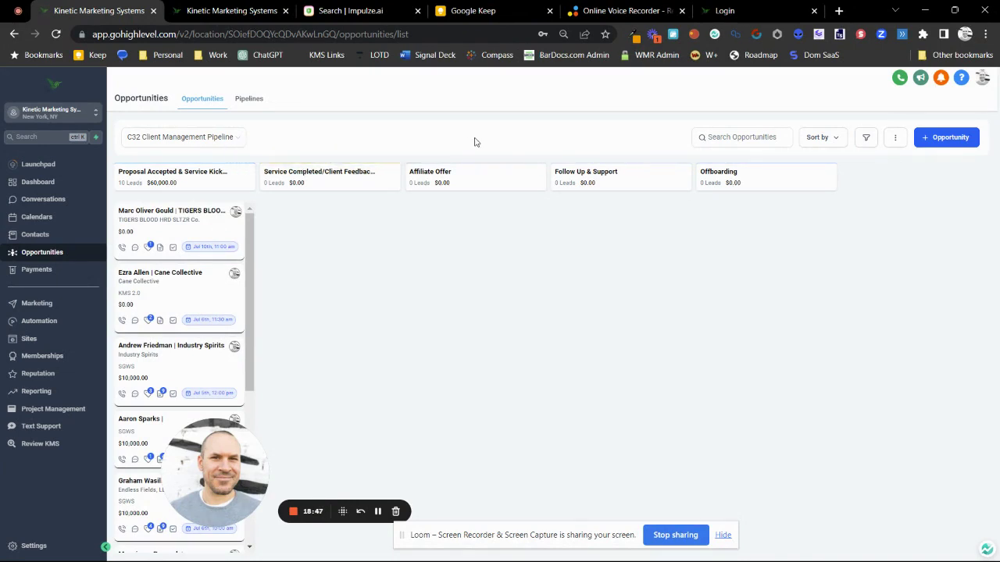
Review the social accounts and recent posts in Marketing's Social Planner, and open the email templates list
{"action": "left_click_drag", "start_coordinate": [232, 469], "coordinate": [367, 453]}
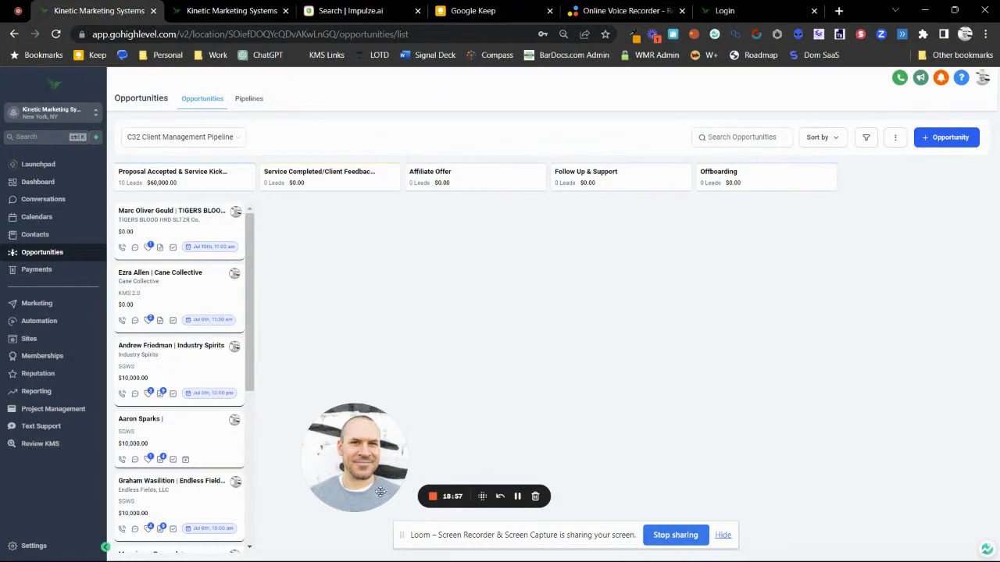
{"action": "left_click", "coordinate": [517, 496]}
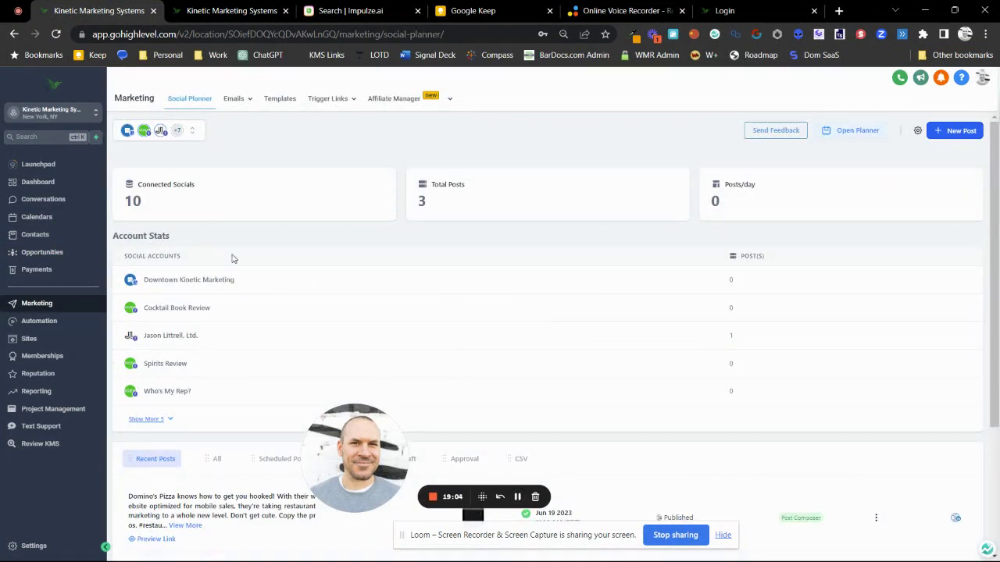
{"action": "scroll", "coordinate": [252, 237], "scroll_direction": "down", "scroll_amount": 2}
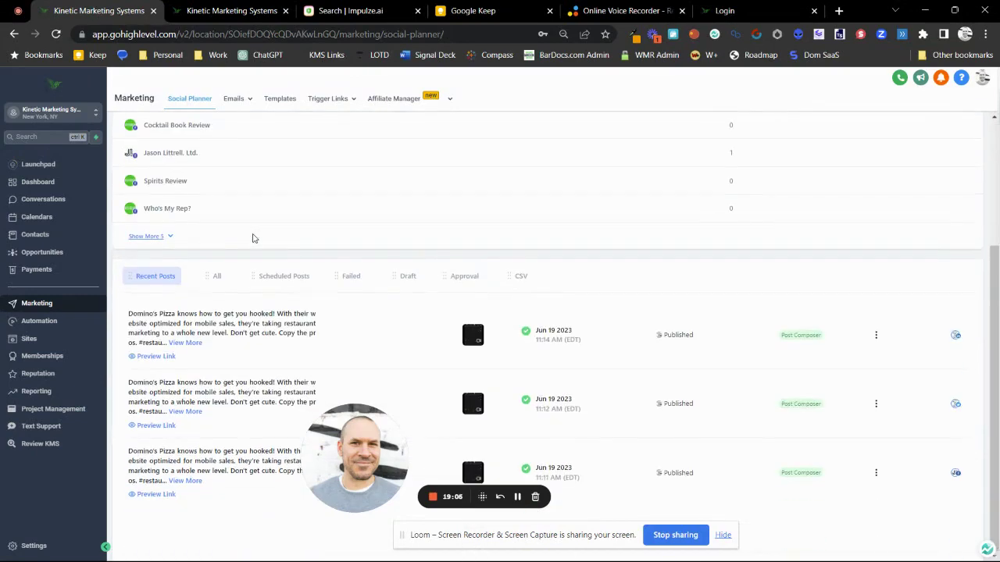
{"action": "scroll", "coordinate": [253, 239], "scroll_direction": "up", "scroll_amount": 2}
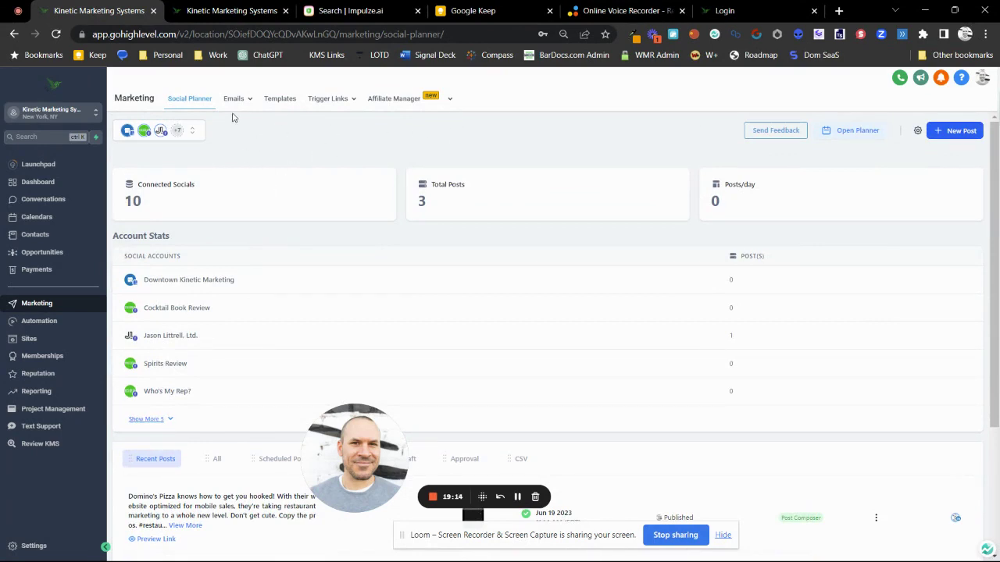
{"action": "mouse_move", "coordinate": [232, 98]}
{"action": "left_click", "coordinate": [228, 138]}
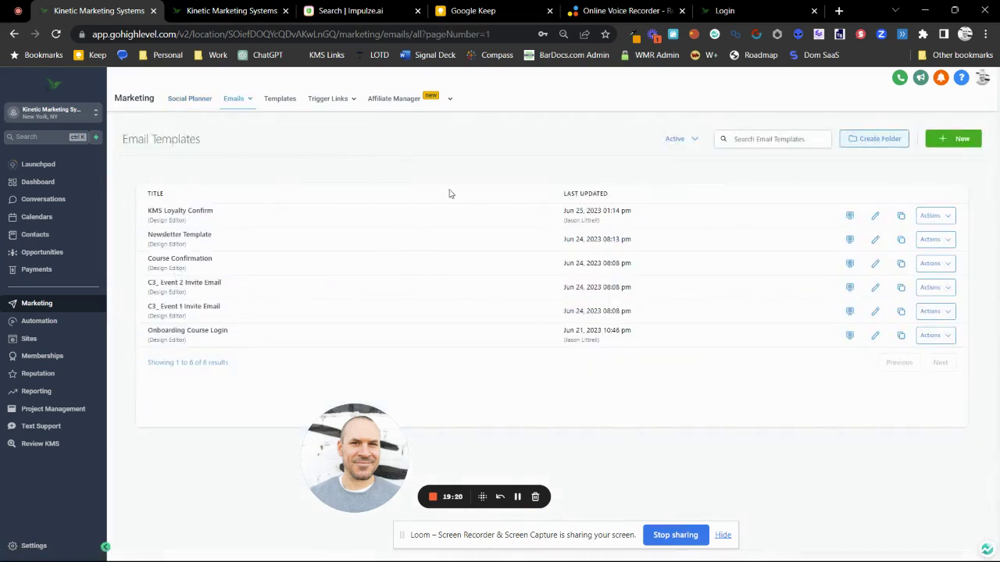
Open the message templates and highlight the {{contact.first_name}} placeholder in the Closer template
{"action": "left_click", "coordinate": [282, 102]}
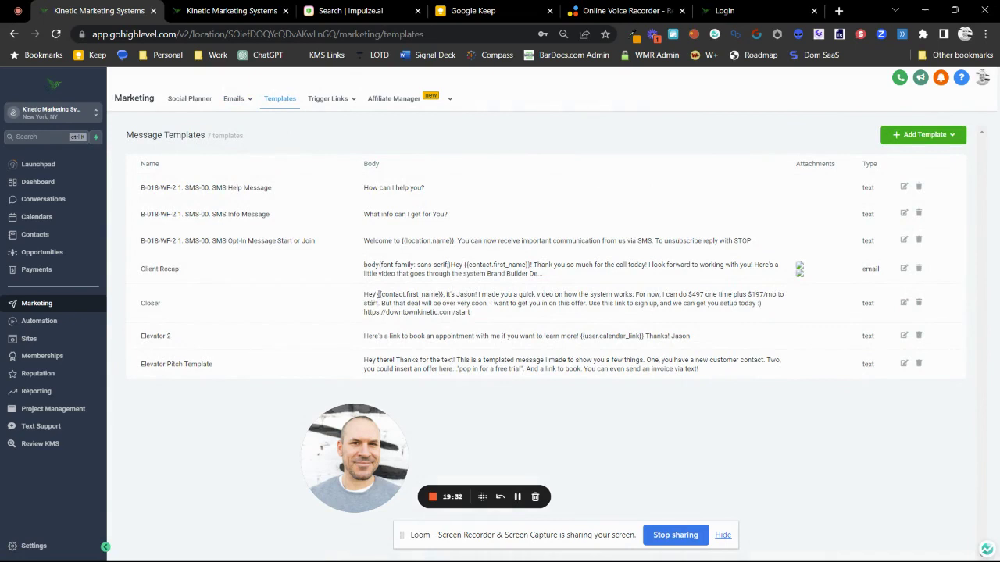
{"action": "left_click_drag", "start_coordinate": [379, 295], "coordinate": [444, 295]}
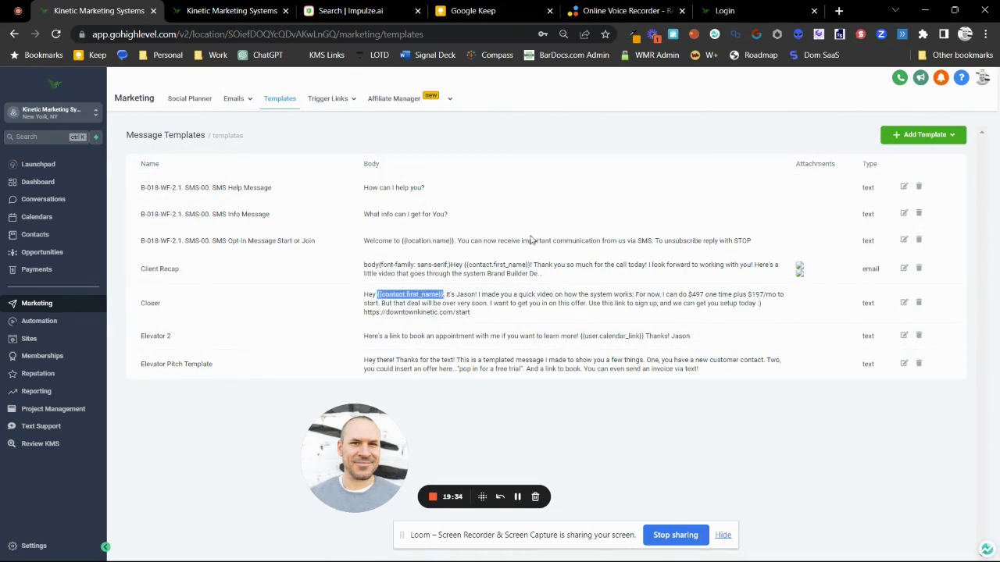
{"action": "left_click", "coordinate": [683, 140]}
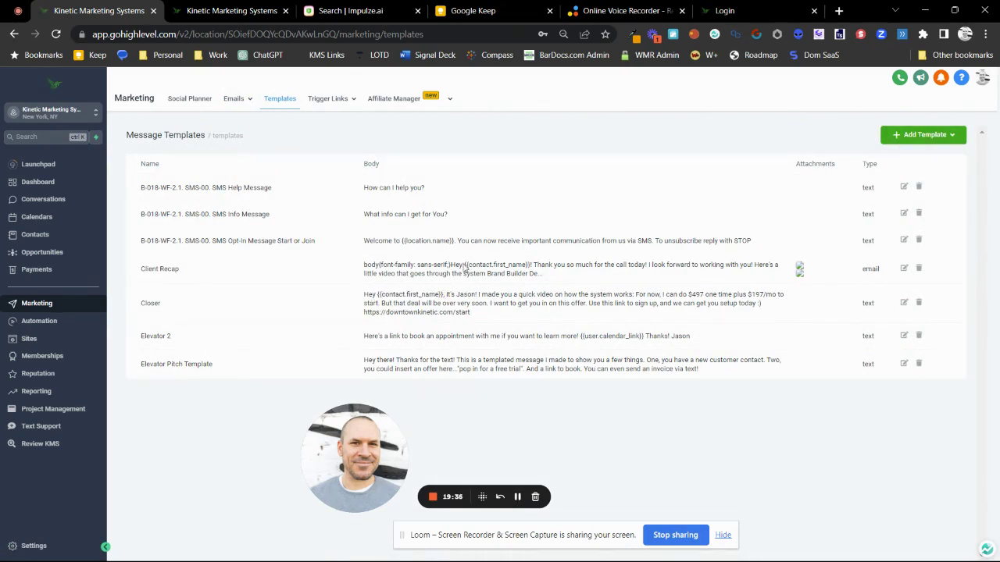
{"action": "left_click_drag", "start_coordinate": [388, 294], "coordinate": [447, 294]}
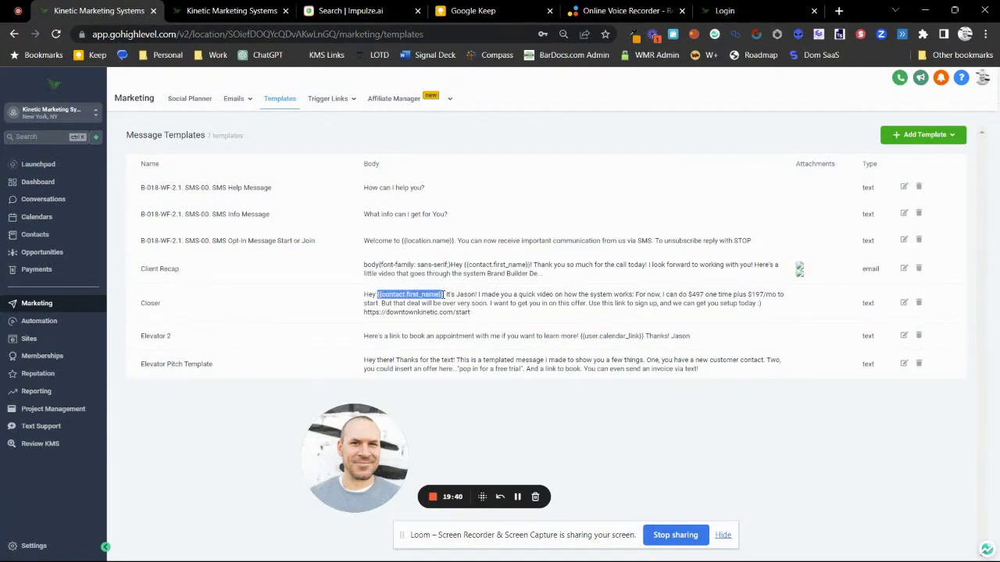
{"action": "left_click", "coordinate": [512, 253]}
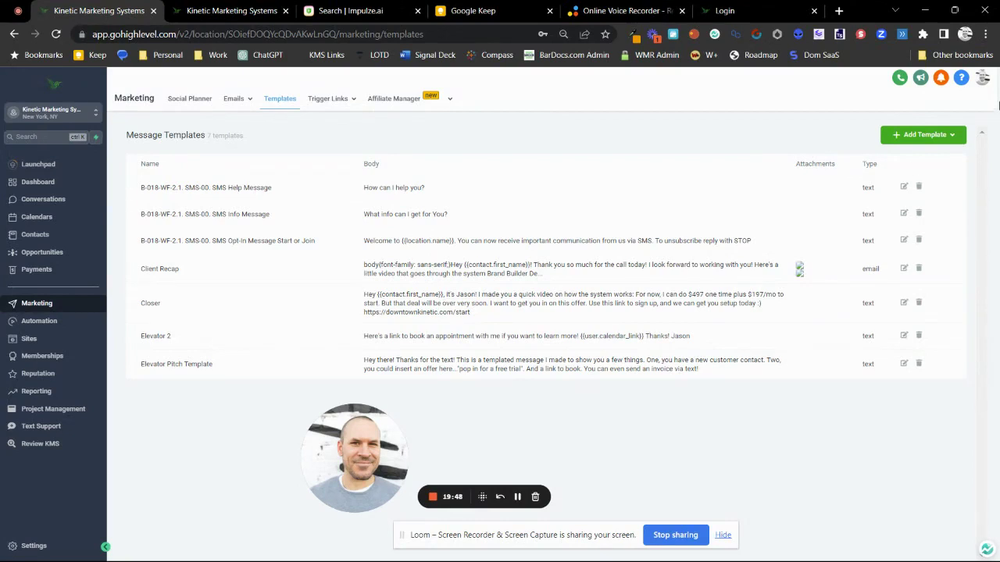
Check the template types that can be added to the message templates, and close the choices without adding one
{"action": "left_click", "coordinate": [942, 136]}
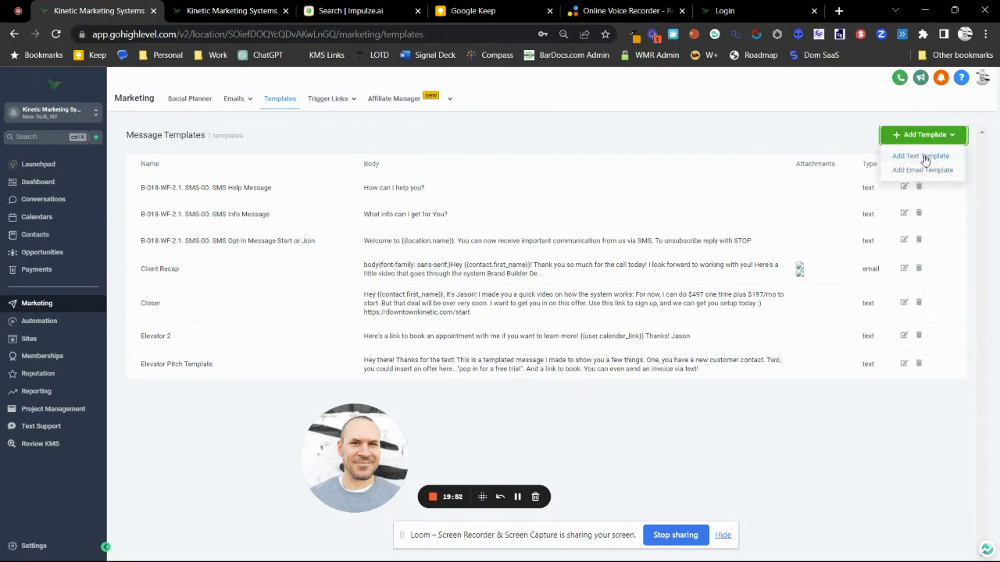
{"action": "left_click", "coordinate": [602, 133]}
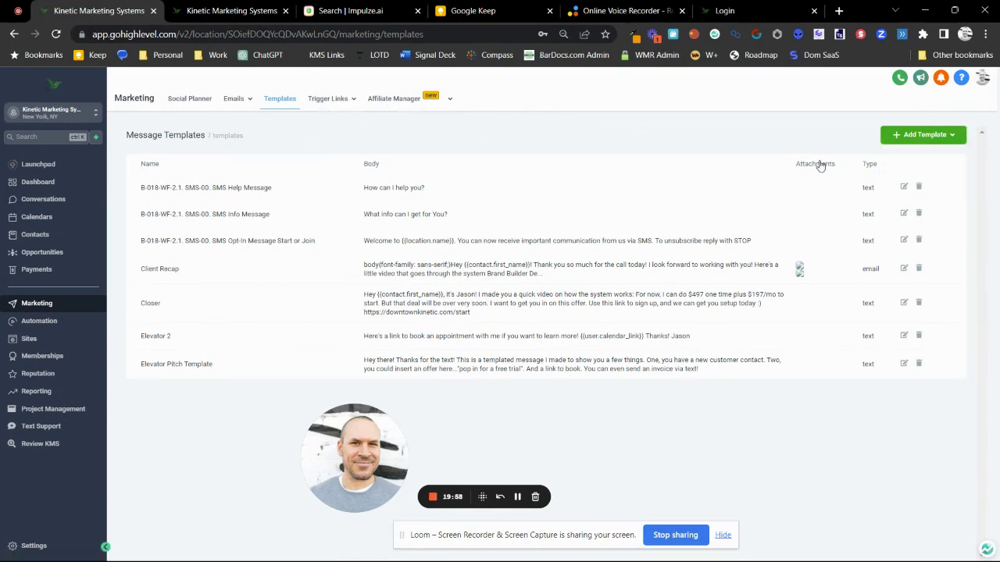
{"action": "mouse_move", "coordinate": [332, 102]}
Open the Automation section and review the folders in the workflow list
{"action": "left_click", "coordinate": [49, 321]}
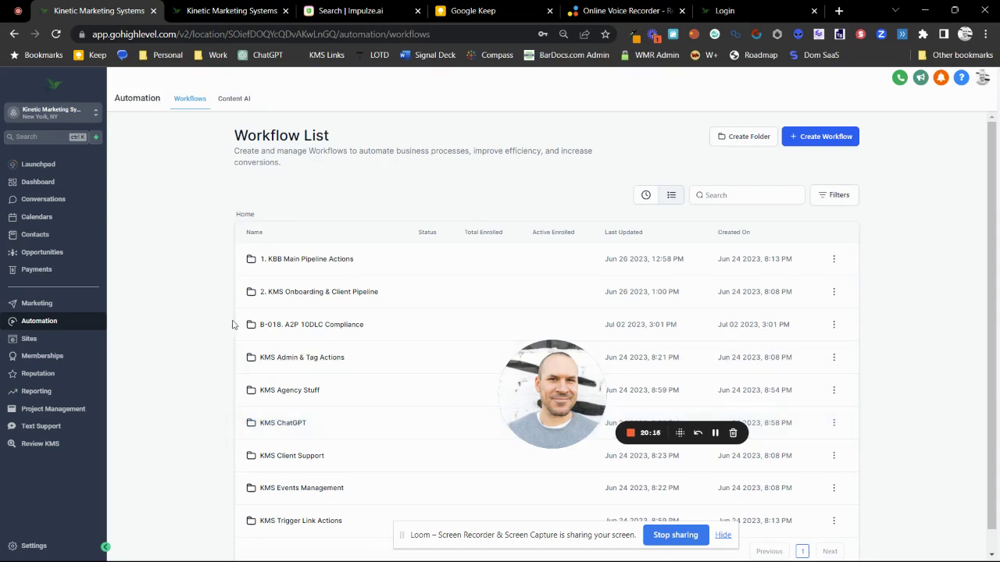
{"action": "scroll", "coordinate": [324, 301], "scroll_direction": "down", "scroll_amount": 1}
{"action": "left_click_drag", "start_coordinate": [551, 380], "coordinate": [184, 462]}
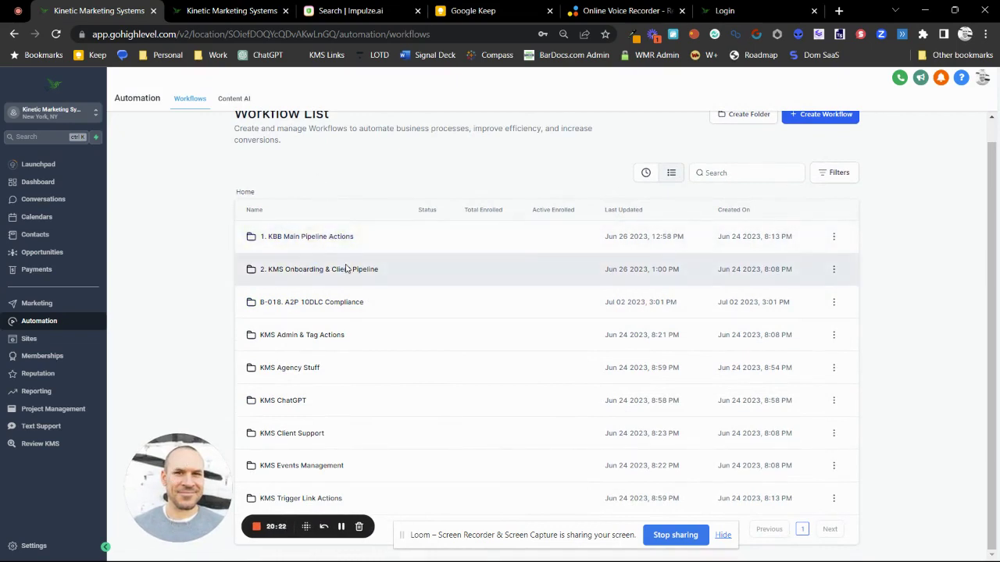
{"action": "scroll", "coordinate": [336, 269], "scroll_direction": "up", "scroll_amount": 1}
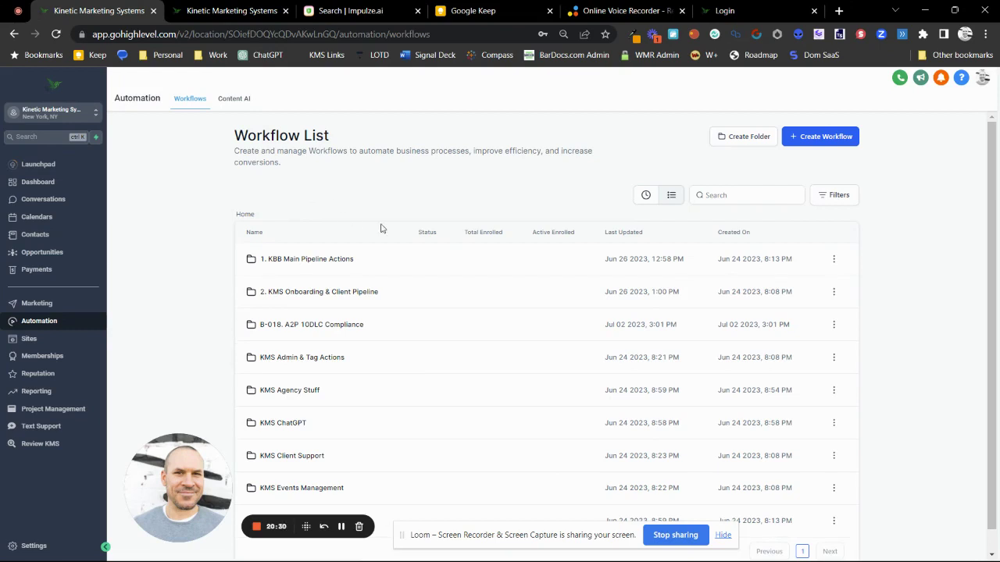
Look over Automation's Content AI page, return to the workflows, and review the funnels list in Sites
{"action": "left_click", "coordinate": [231, 104]}
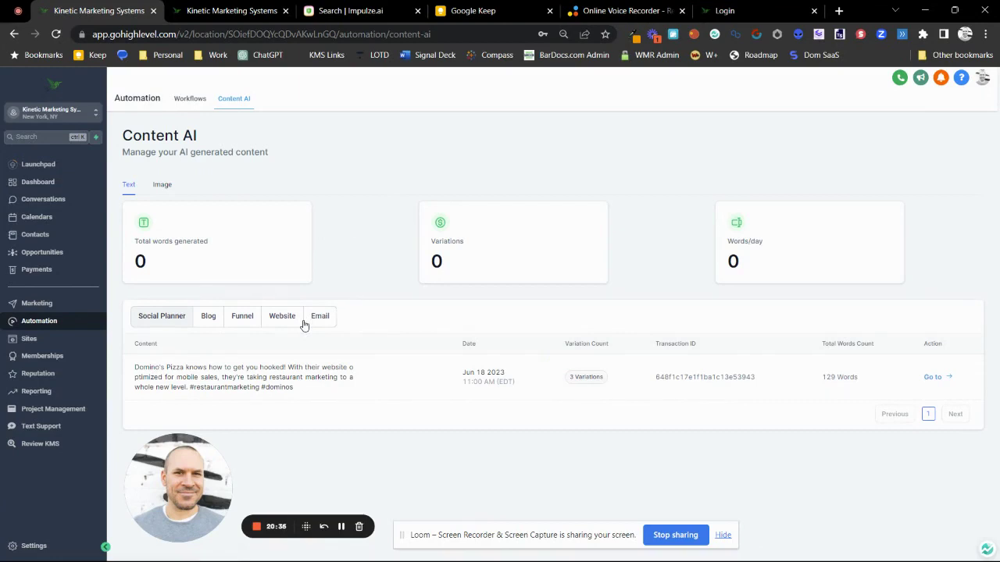
{"action": "left_click", "coordinate": [187, 99]}
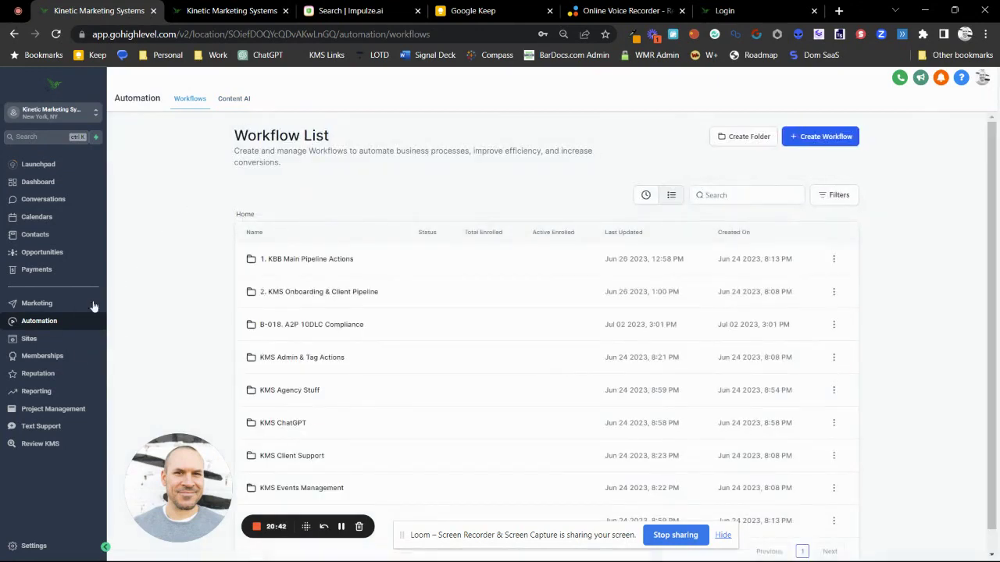
{"action": "left_click", "coordinate": [41, 346]}
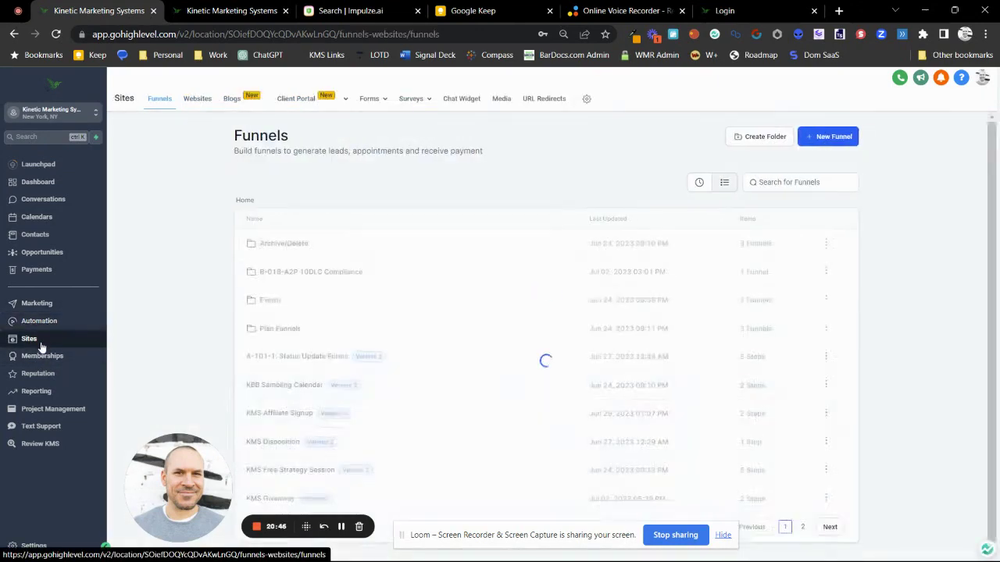
{"action": "scroll", "coordinate": [341, 350], "scroll_direction": "down", "scroll_amount": 1}
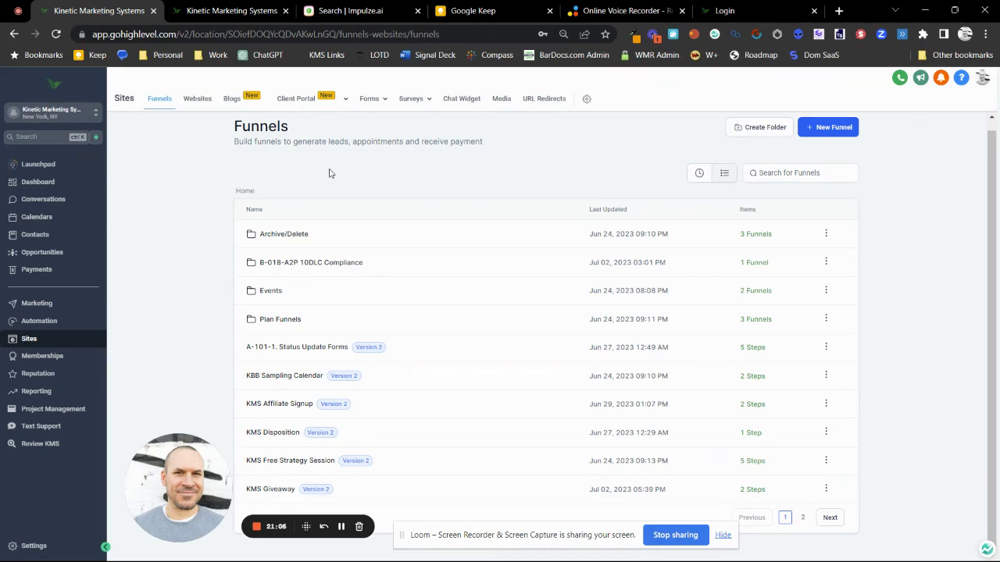
Review the outline of the KMS (Master LMS) course in the Memberships products, and return to the product list
{"action": "left_click", "coordinate": [35, 363]}
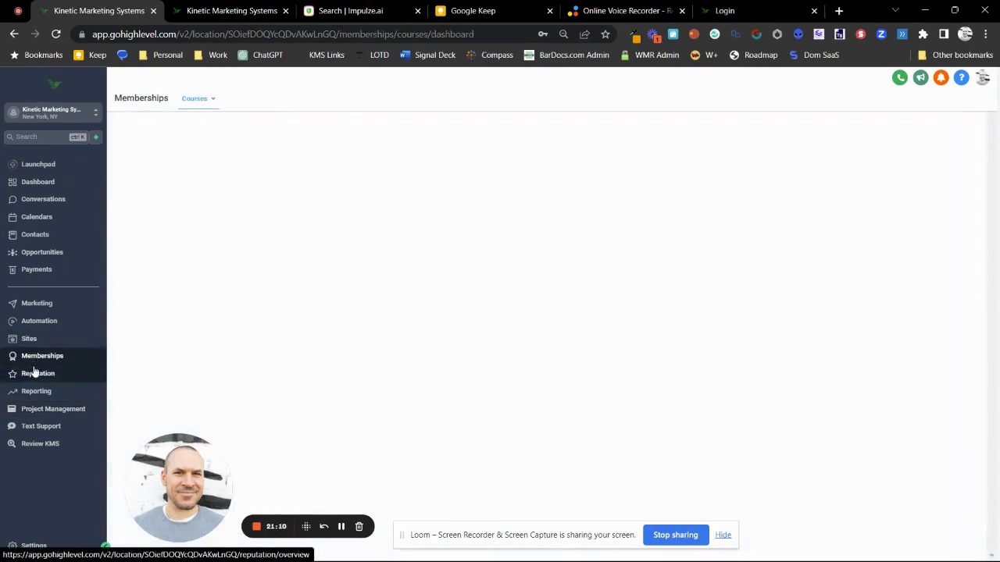
{"action": "left_click", "coordinate": [197, 99]}
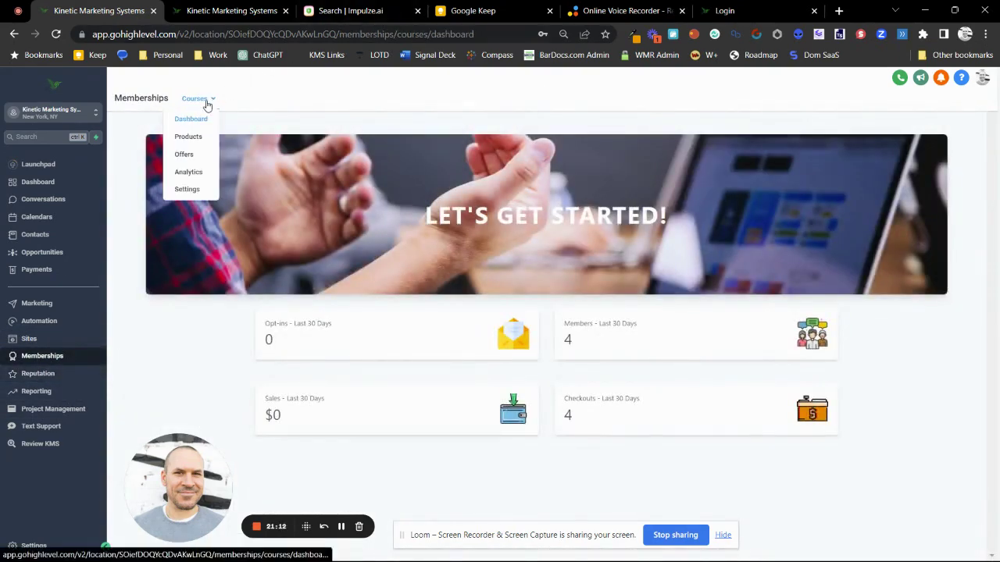
{"action": "left_click", "coordinate": [185, 137]}
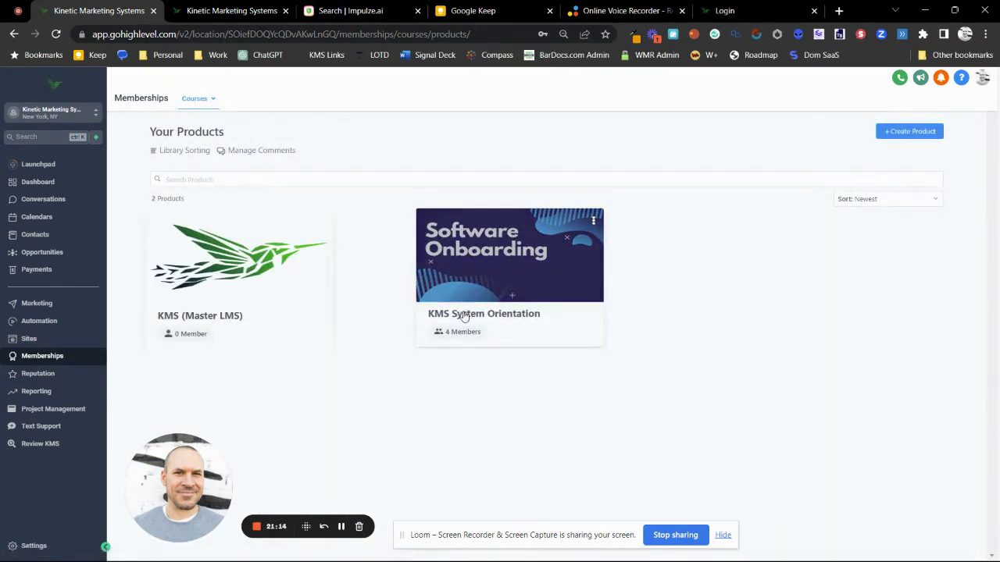
{"action": "left_click", "coordinate": [326, 305]}
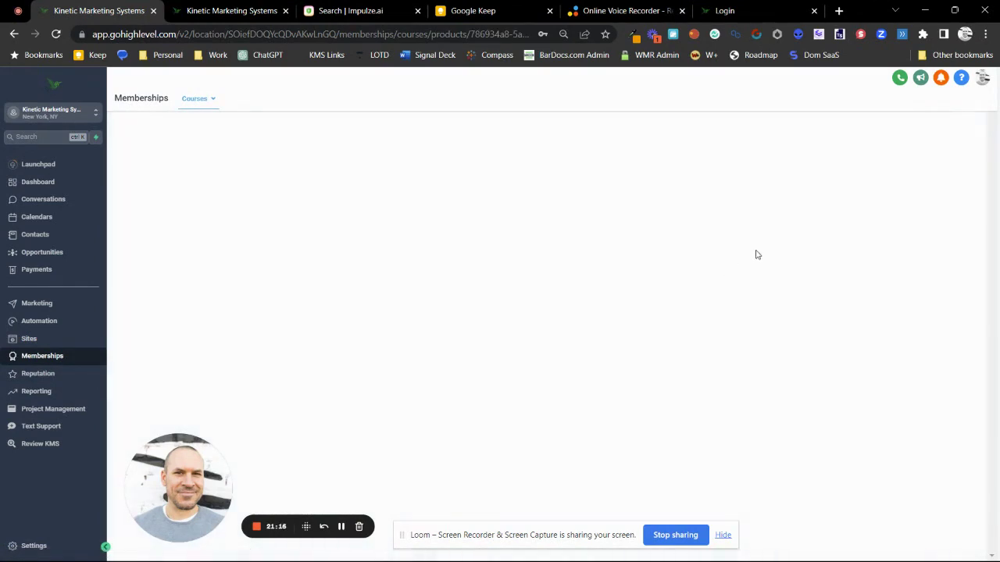
{"action": "scroll", "coordinate": [762, 259], "scroll_direction": "down", "scroll_amount": 7}
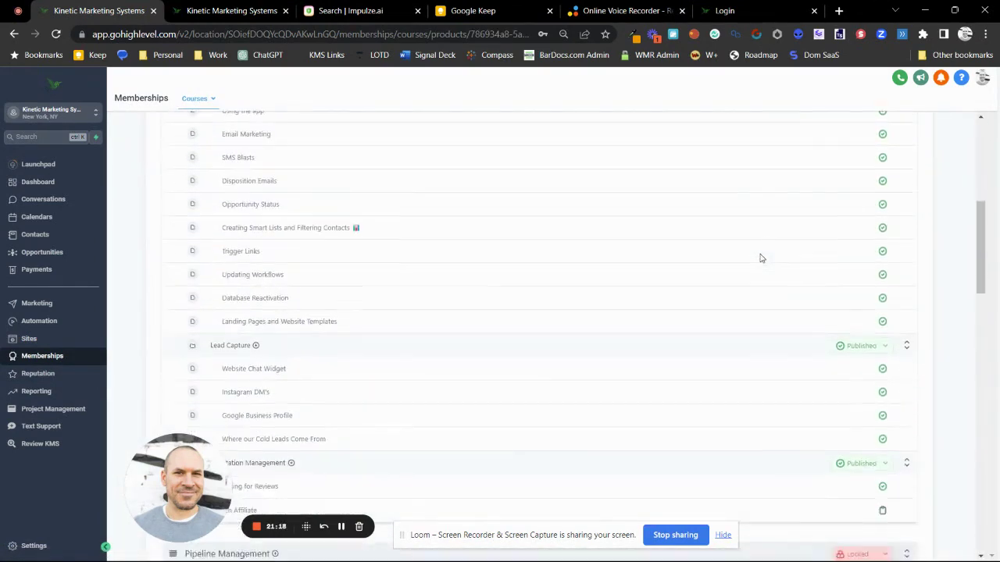
{"action": "scroll", "coordinate": [761, 258], "scroll_direction": "down", "scroll_amount": 15}
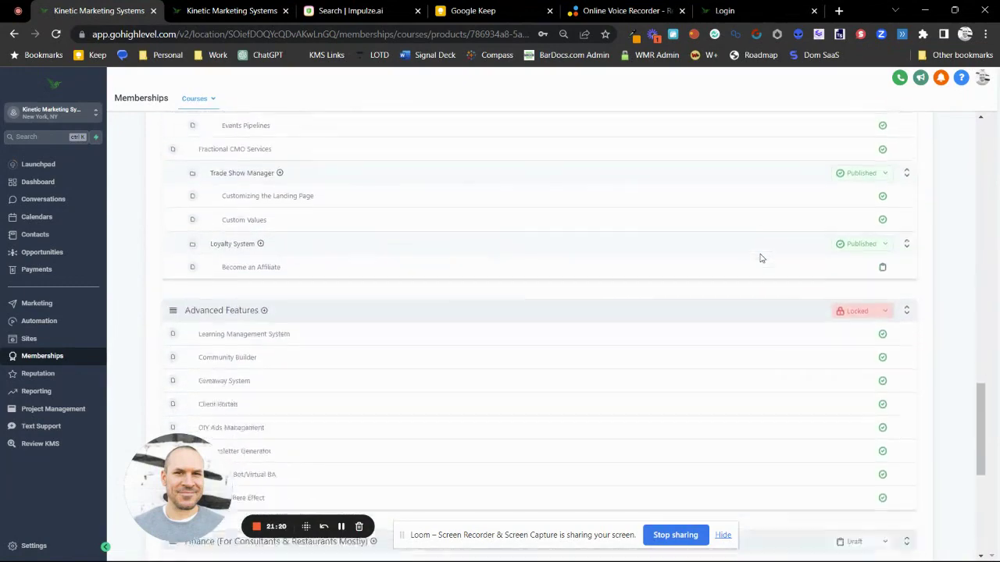
{"action": "scroll", "coordinate": [762, 258], "scroll_direction": "up", "scroll_amount": 20}
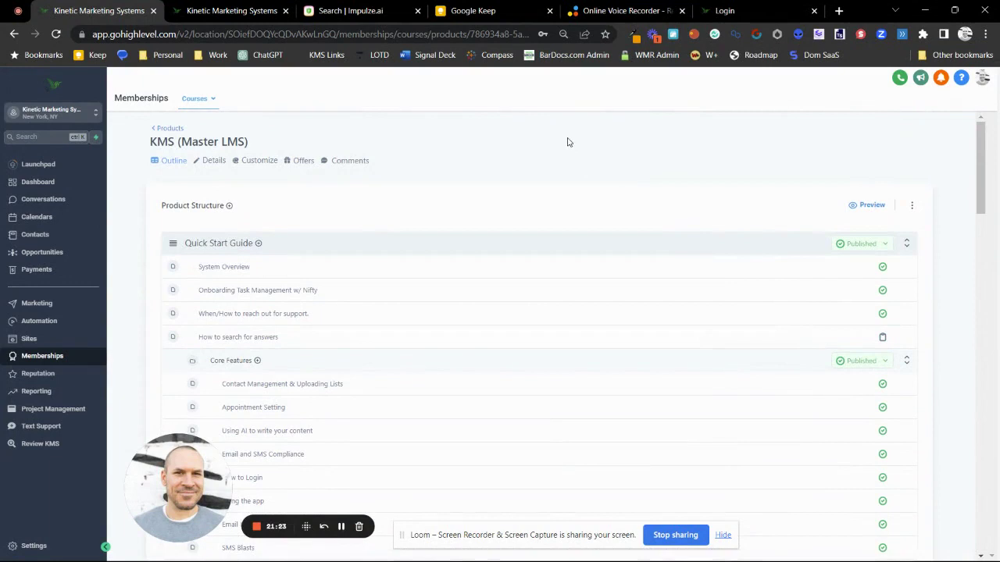
{"action": "left_click", "coordinate": [161, 128]}
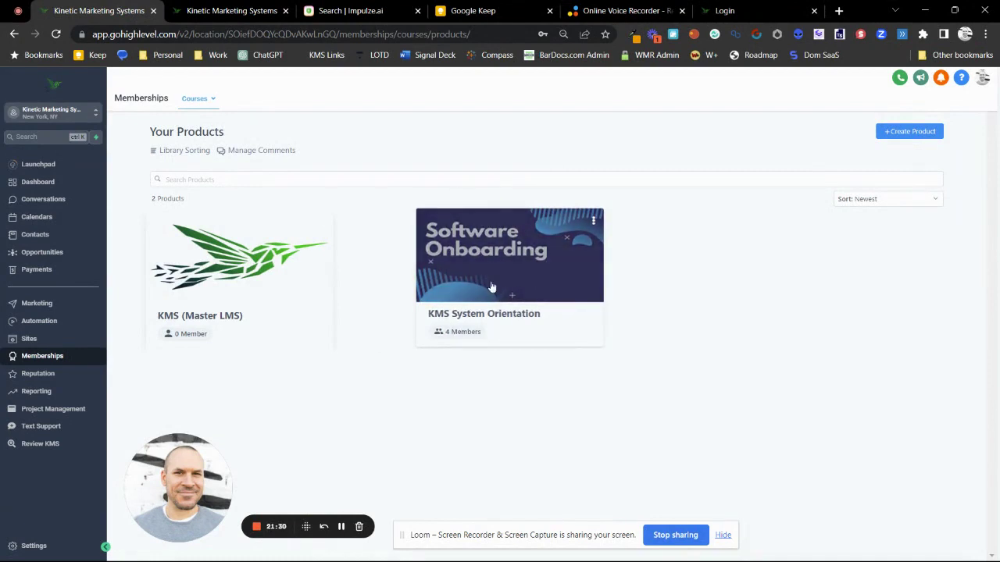
Review the Reputation overview, from the invites goal down to the latest review requests and reviews
{"action": "left_click", "coordinate": [39, 375]}
{"action": "scroll", "coordinate": [436, 264], "scroll_direction": "down", "scroll_amount": 3}
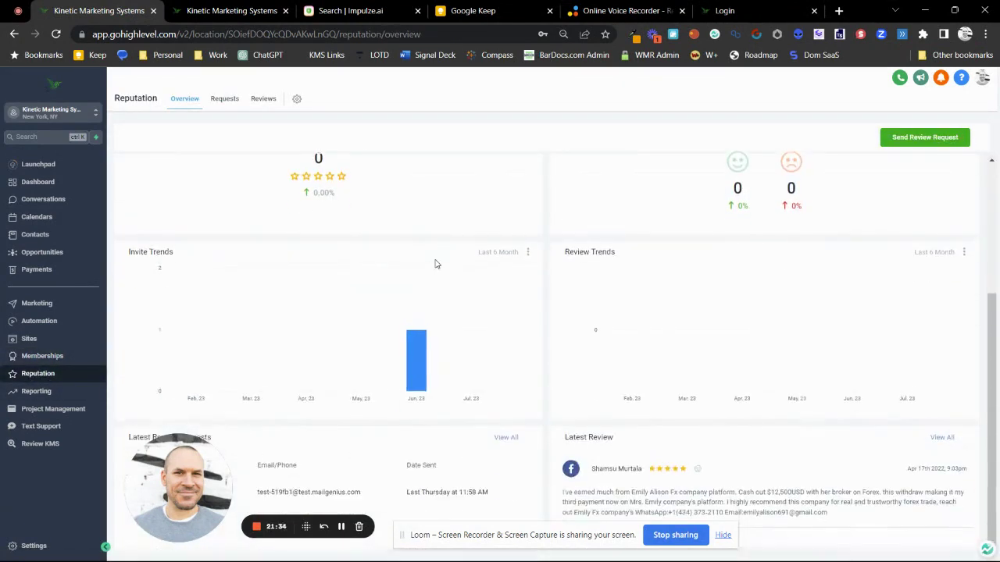
{"action": "scroll", "coordinate": [436, 264], "scroll_direction": "up", "scroll_amount": 3}
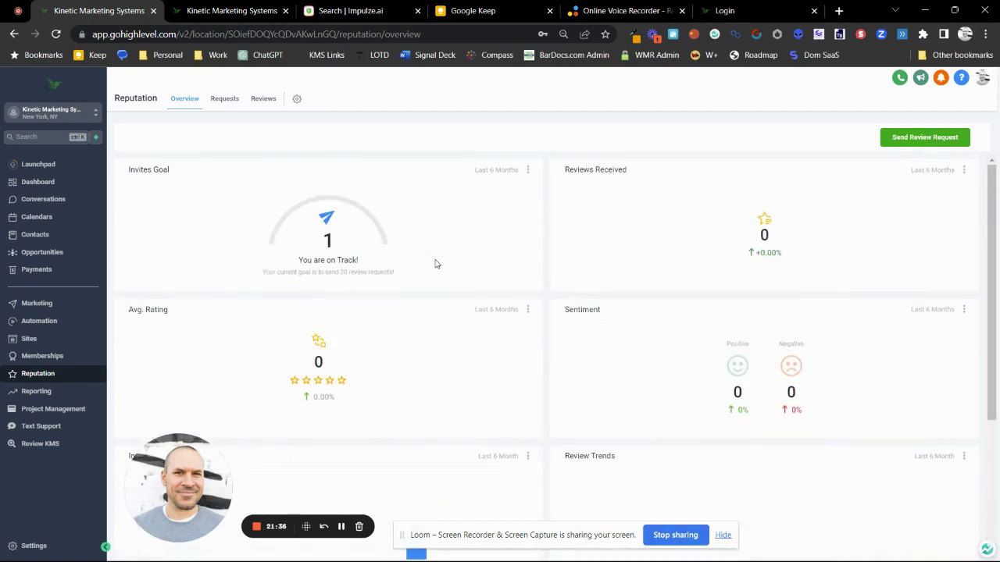
{"action": "mouse_move", "coordinate": [196, 502]}
{"action": "left_mouse_down"}
{"action": "mouse_move", "coordinate": [216, 499]}
{"action": "mouse_move", "coordinate": [197, 497]}
{"action": "left_mouse_up"}
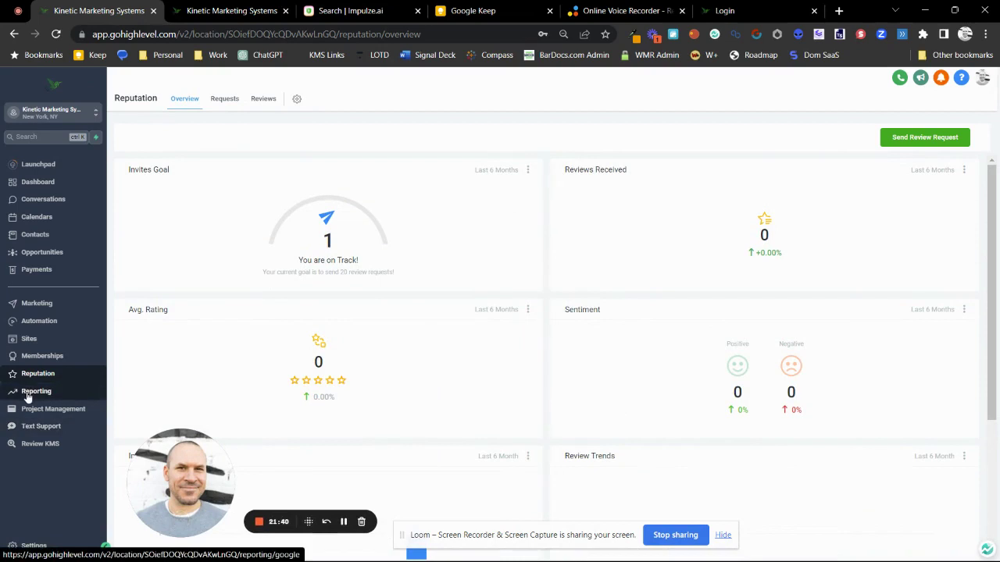
Look over the Google Ads report in Reporting, and examine the Agent Reporting statistics
{"action": "left_click", "coordinate": [27, 396]}
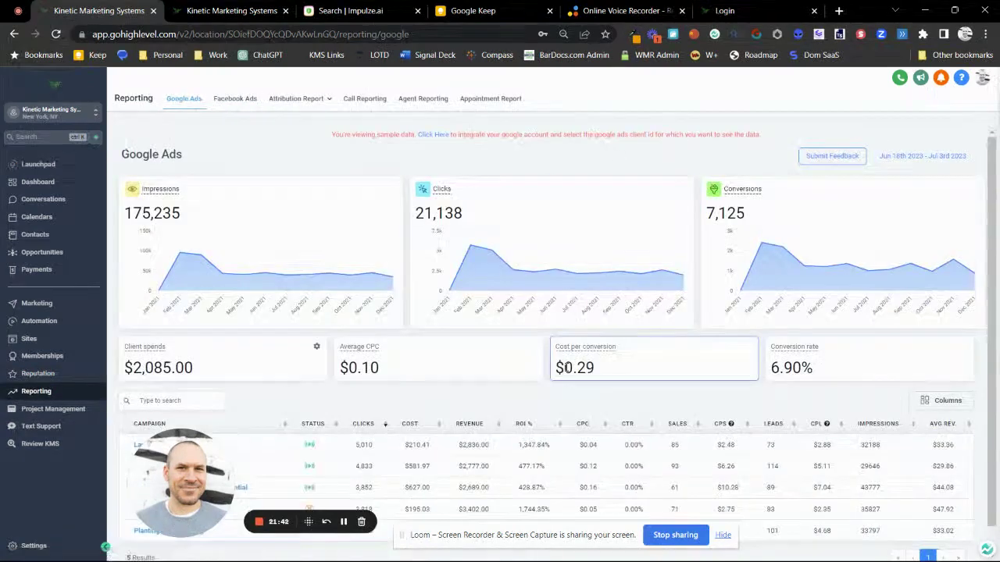
{"action": "left_click", "coordinate": [422, 98]}
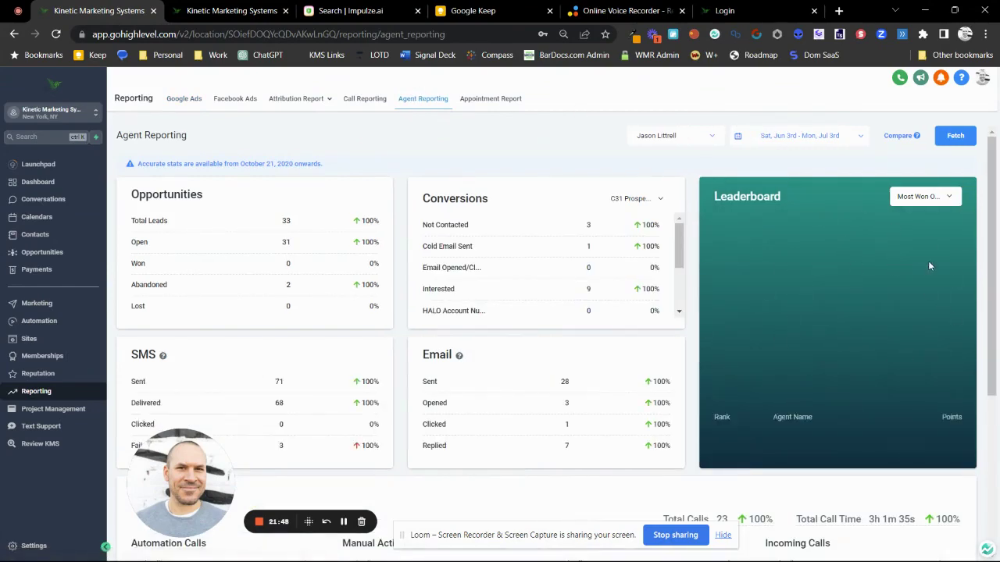
{"action": "scroll", "coordinate": [820, 332], "scroll_direction": "down", "scroll_amount": 4}
{"action": "scroll", "coordinate": [858, 332], "scroll_direction": "up", "scroll_amount": 4}
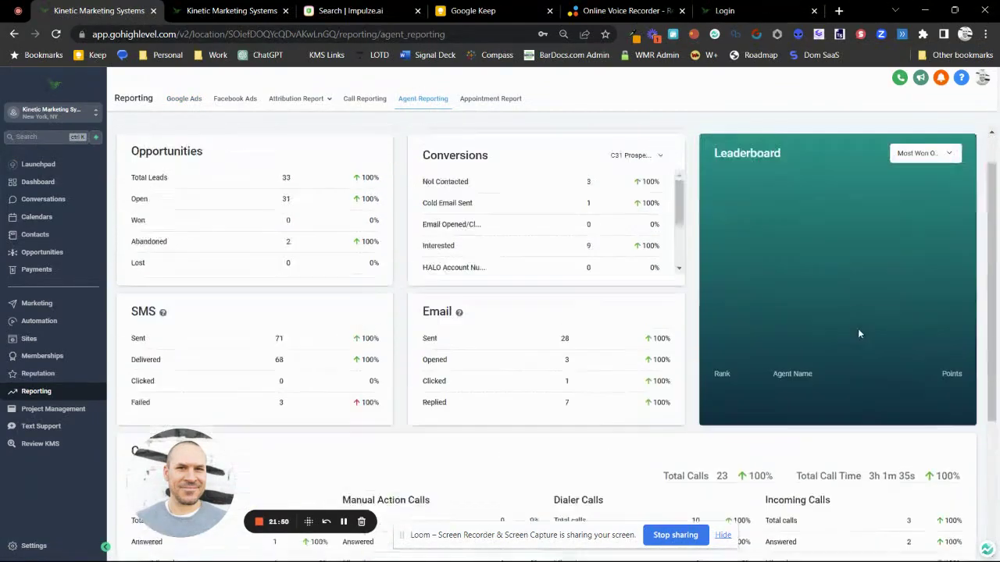
Open Project Management in a separate Nifty tab and review the roadmap milestones of the KMS x Cane Collective project
{"action": "middle_click", "coordinate": [37, 414]}
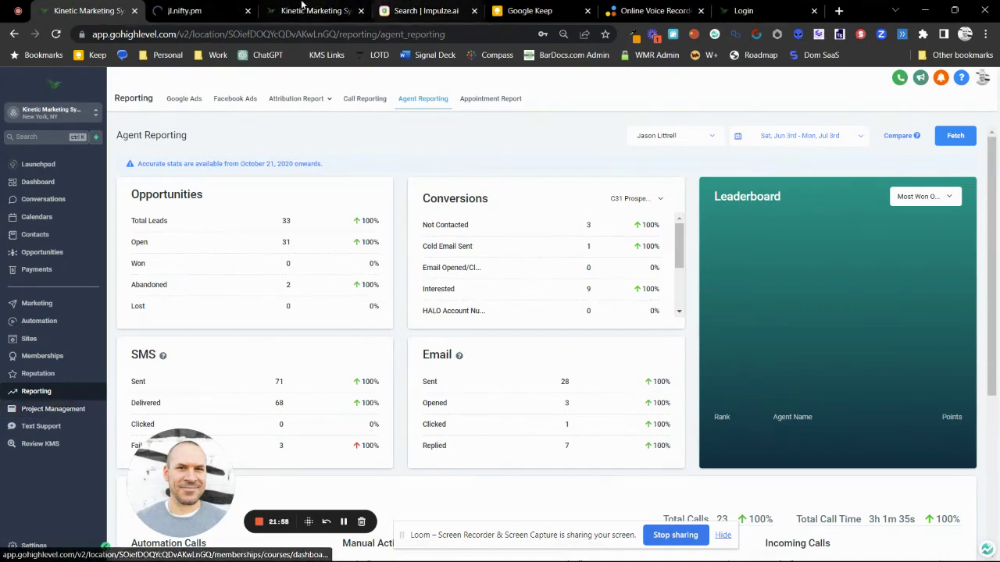
{"action": "left_click", "coordinate": [207, 13]}
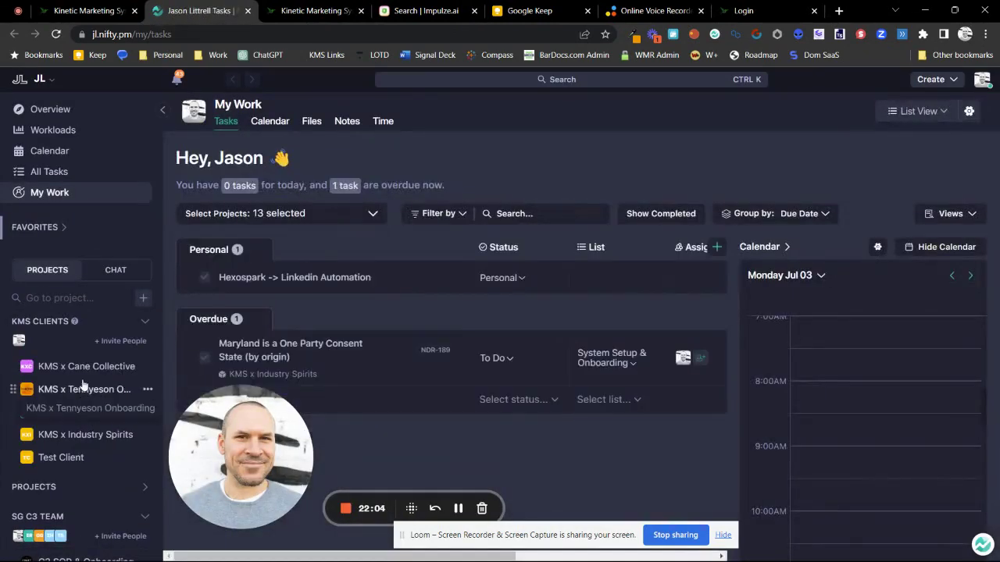
{"action": "left_click", "coordinate": [82, 367]}
{"action": "scroll", "coordinate": [537, 285], "scroll_direction": "down", "scroll_amount": 3}
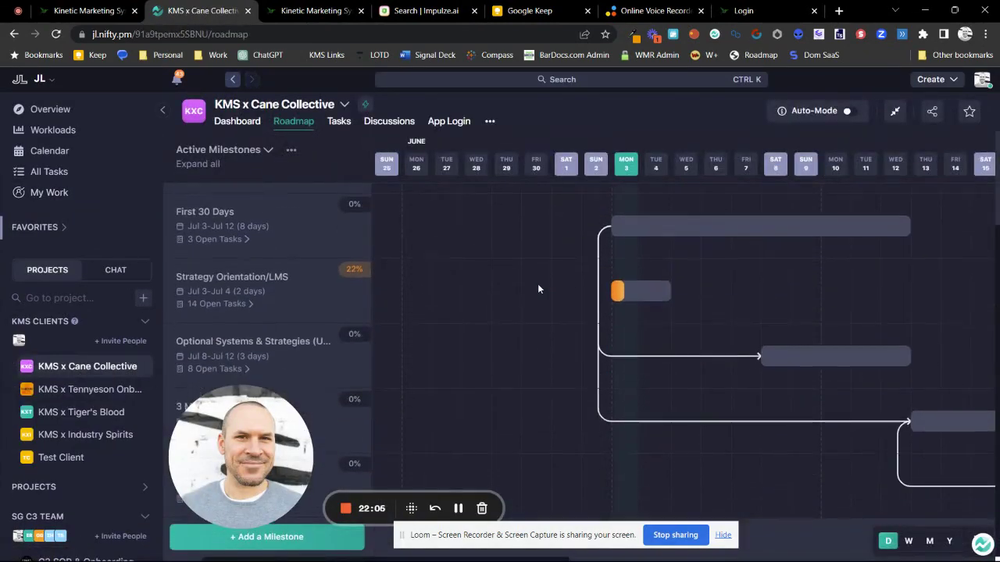
{"action": "scroll", "coordinate": [538, 289], "scroll_direction": "up", "scroll_amount": 3}
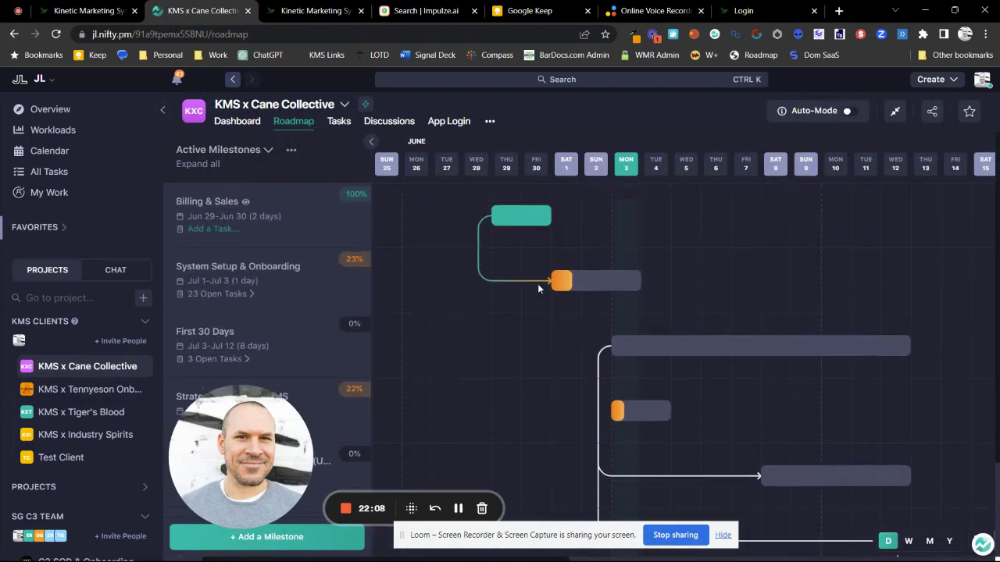
{"action": "scroll", "coordinate": [593, 273], "scroll_direction": "down", "scroll_amount": 3}
{"action": "scroll", "coordinate": [600, 285], "scroll_direction": "up", "scroll_amount": 3}
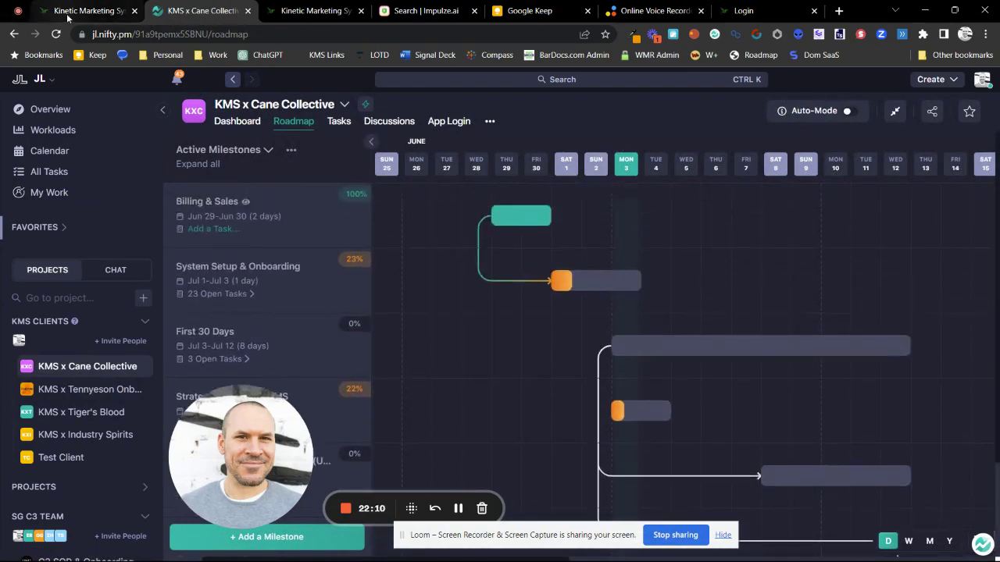
Switch back to the Kinetic Marketing Systems account and examine the video testimonial form in Review KMS
{"action": "left_click", "coordinate": [88, 11]}
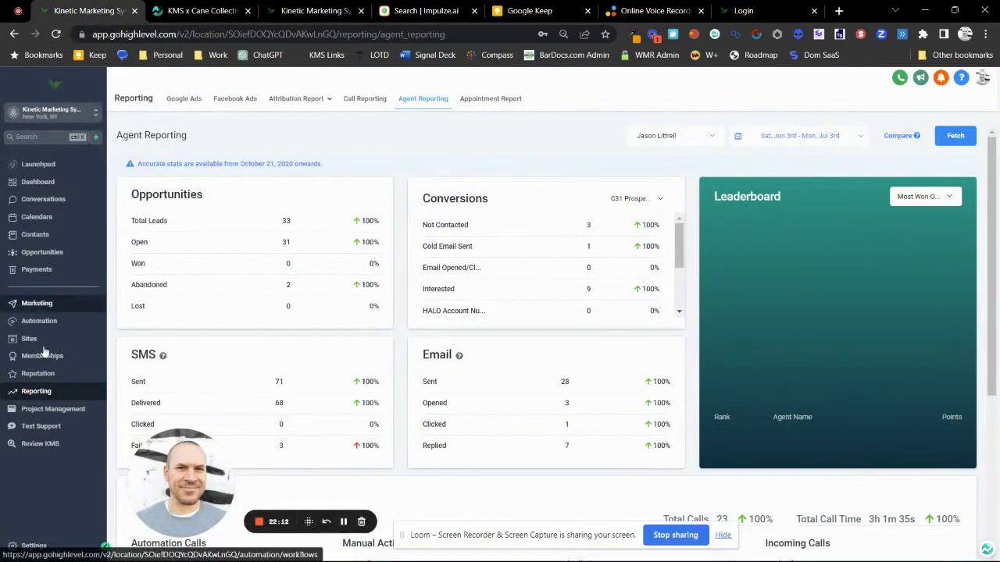
{"action": "left_click", "coordinate": [30, 446]}
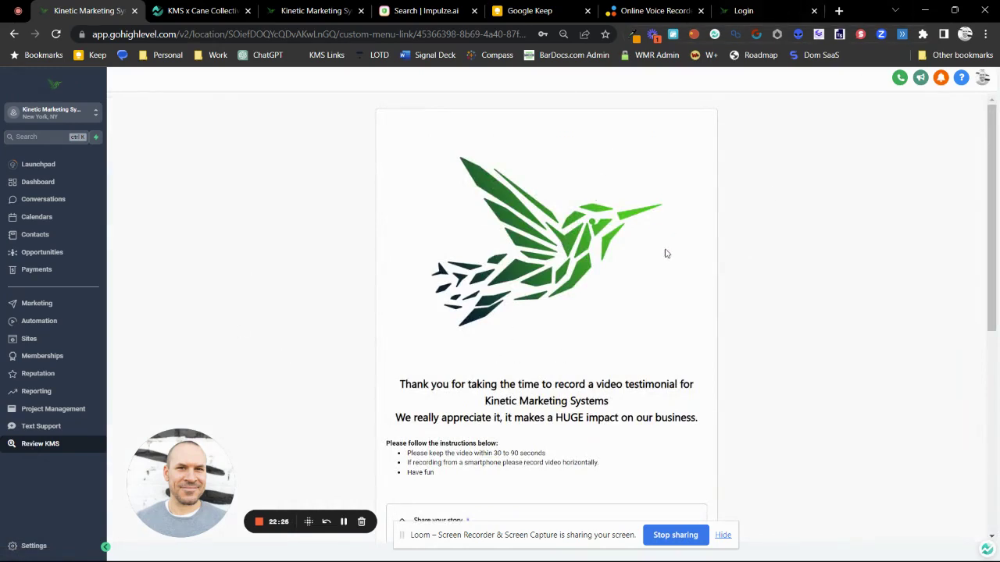
{"action": "double_click", "coordinate": [541, 282]}
{"action": "left_click", "coordinate": [363, 264]}
{"action": "scroll", "coordinate": [508, 246], "scroll_direction": "down", "scroll_amount": 5}
{"action": "scroll", "coordinate": [536, 221], "scroll_direction": "up", "scroll_amount": 5}
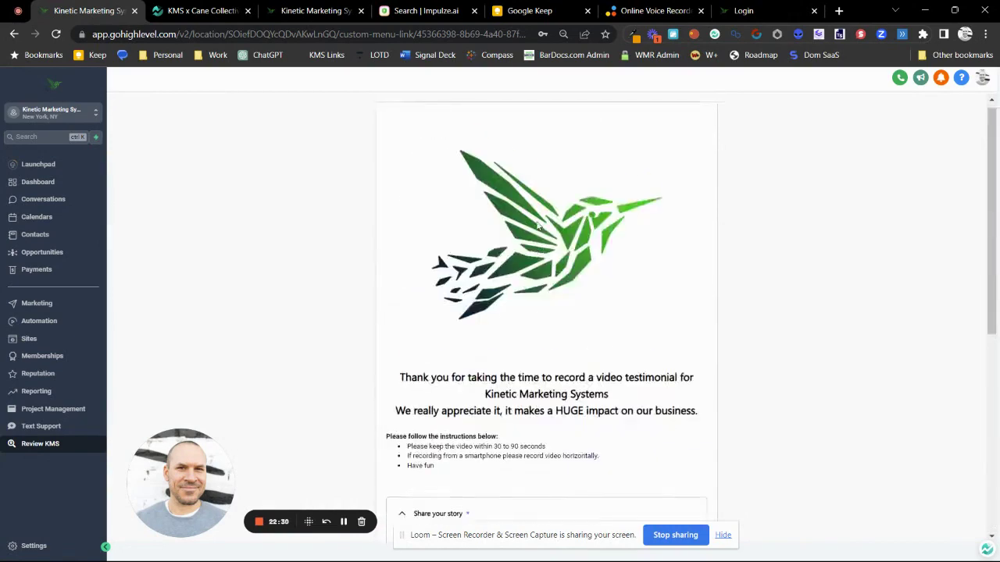
{"action": "scroll", "coordinate": [538, 225], "scroll_direction": "down", "scroll_amount": 5}
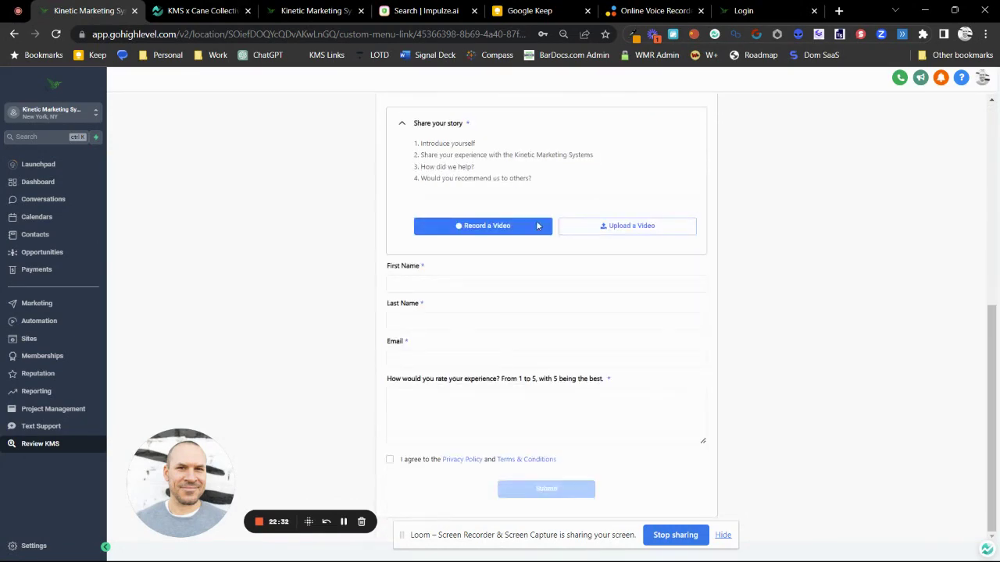
{"action": "scroll", "coordinate": [661, 317], "scroll_direction": "up", "scroll_amount": 5}
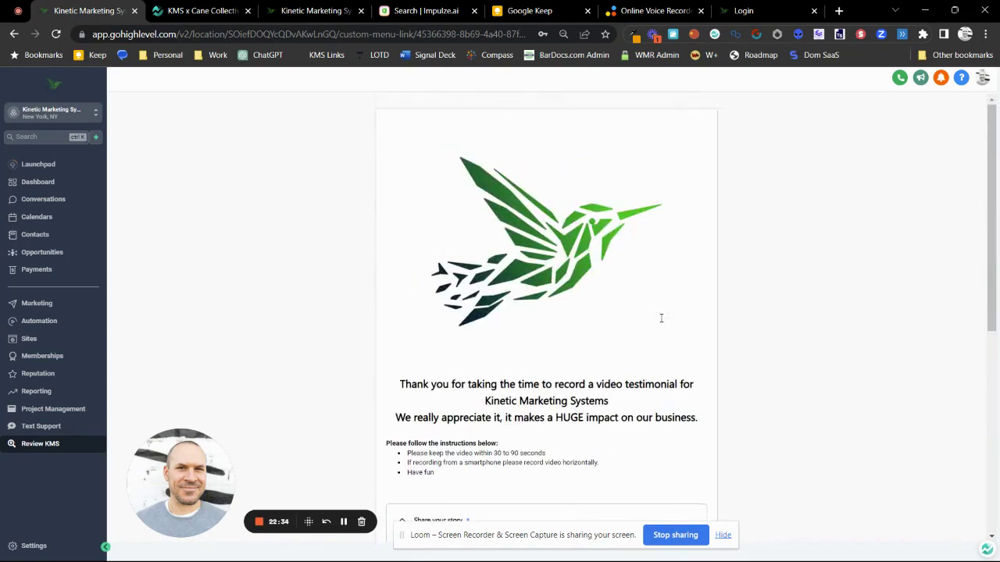
{"action": "scroll", "coordinate": [777, 293], "scroll_direction": "down", "scroll_amount": 5}
{"action": "scroll", "coordinate": [776, 293], "scroll_direction": "up", "scroll_amount": 5}
Open the account's Settings at the Business Profile page
{"action": "left_click", "coordinate": [31, 548]}
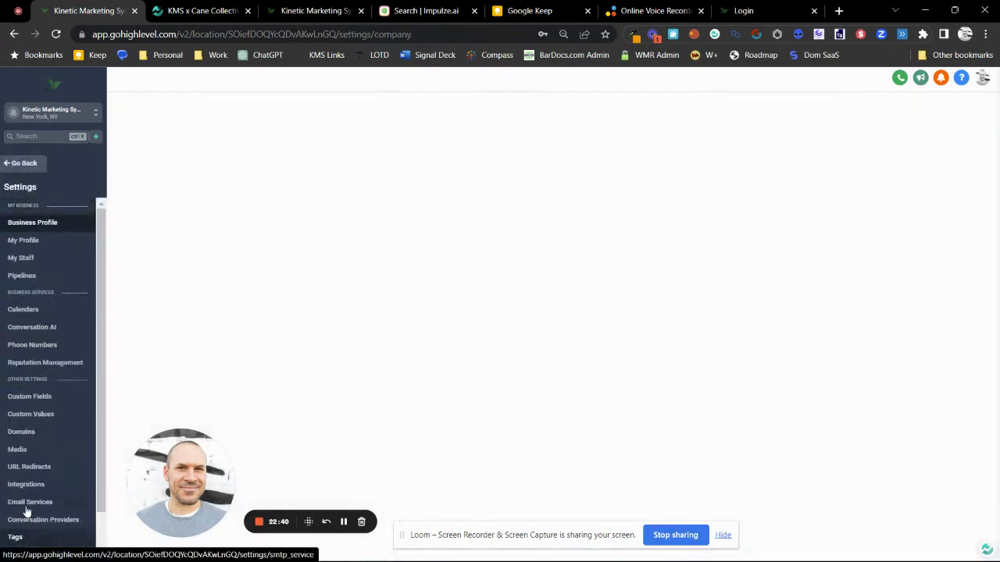